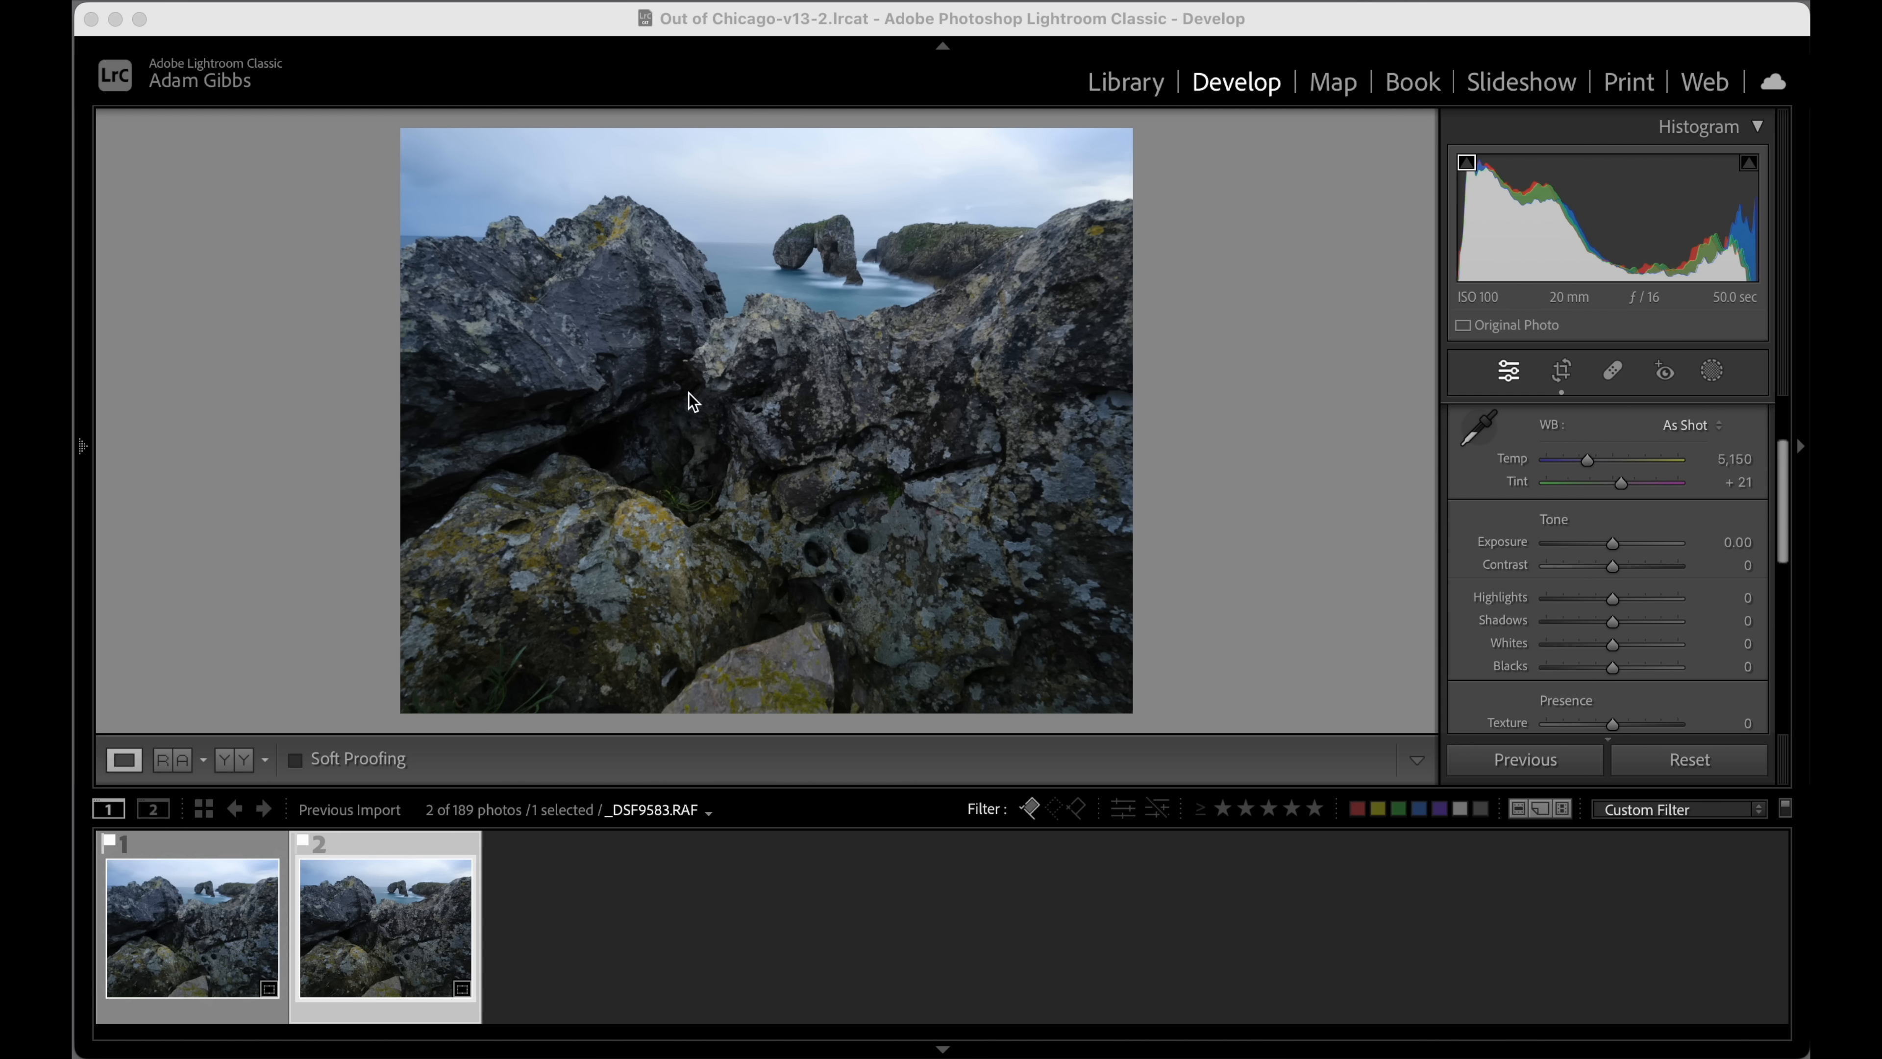
# Compare the two near-identical photos at high zoom, examining the sharpness of the foreground rocks and the distant sea arch.
pyautogui.click(675, 438)
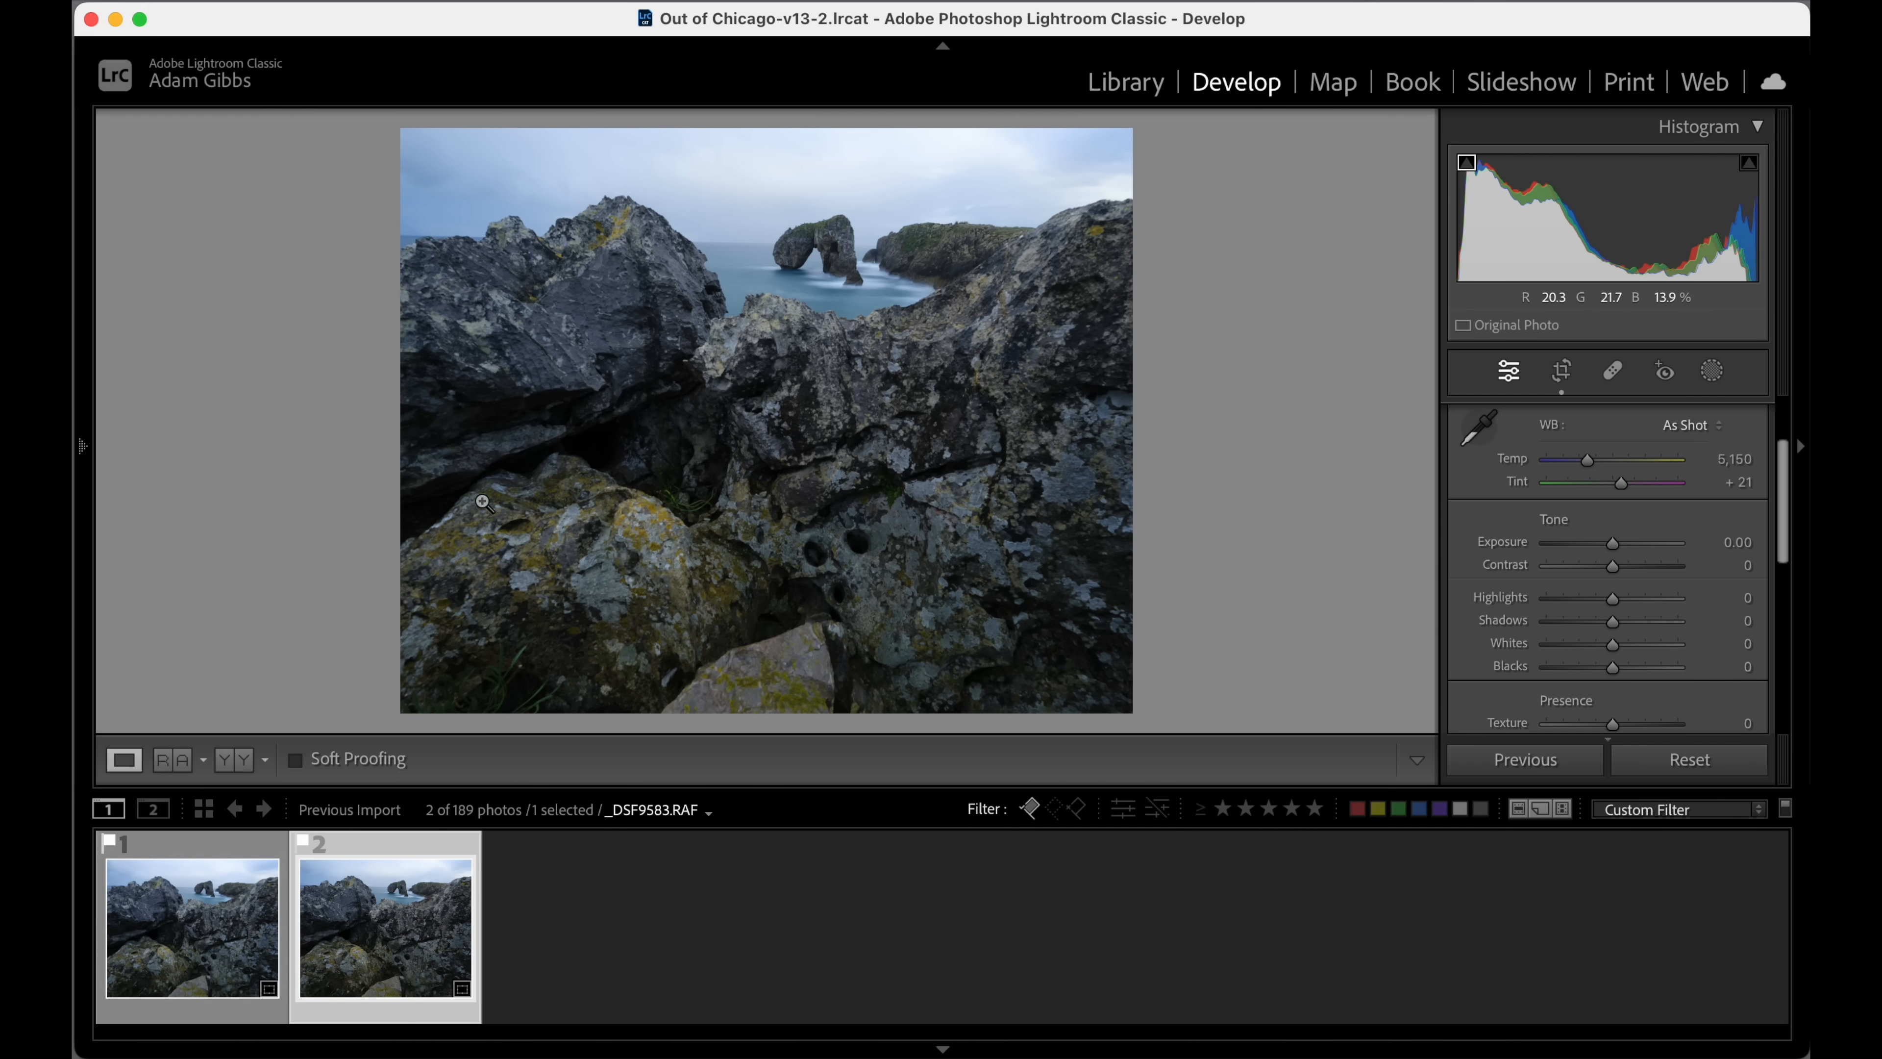
pyautogui.click(213, 846)
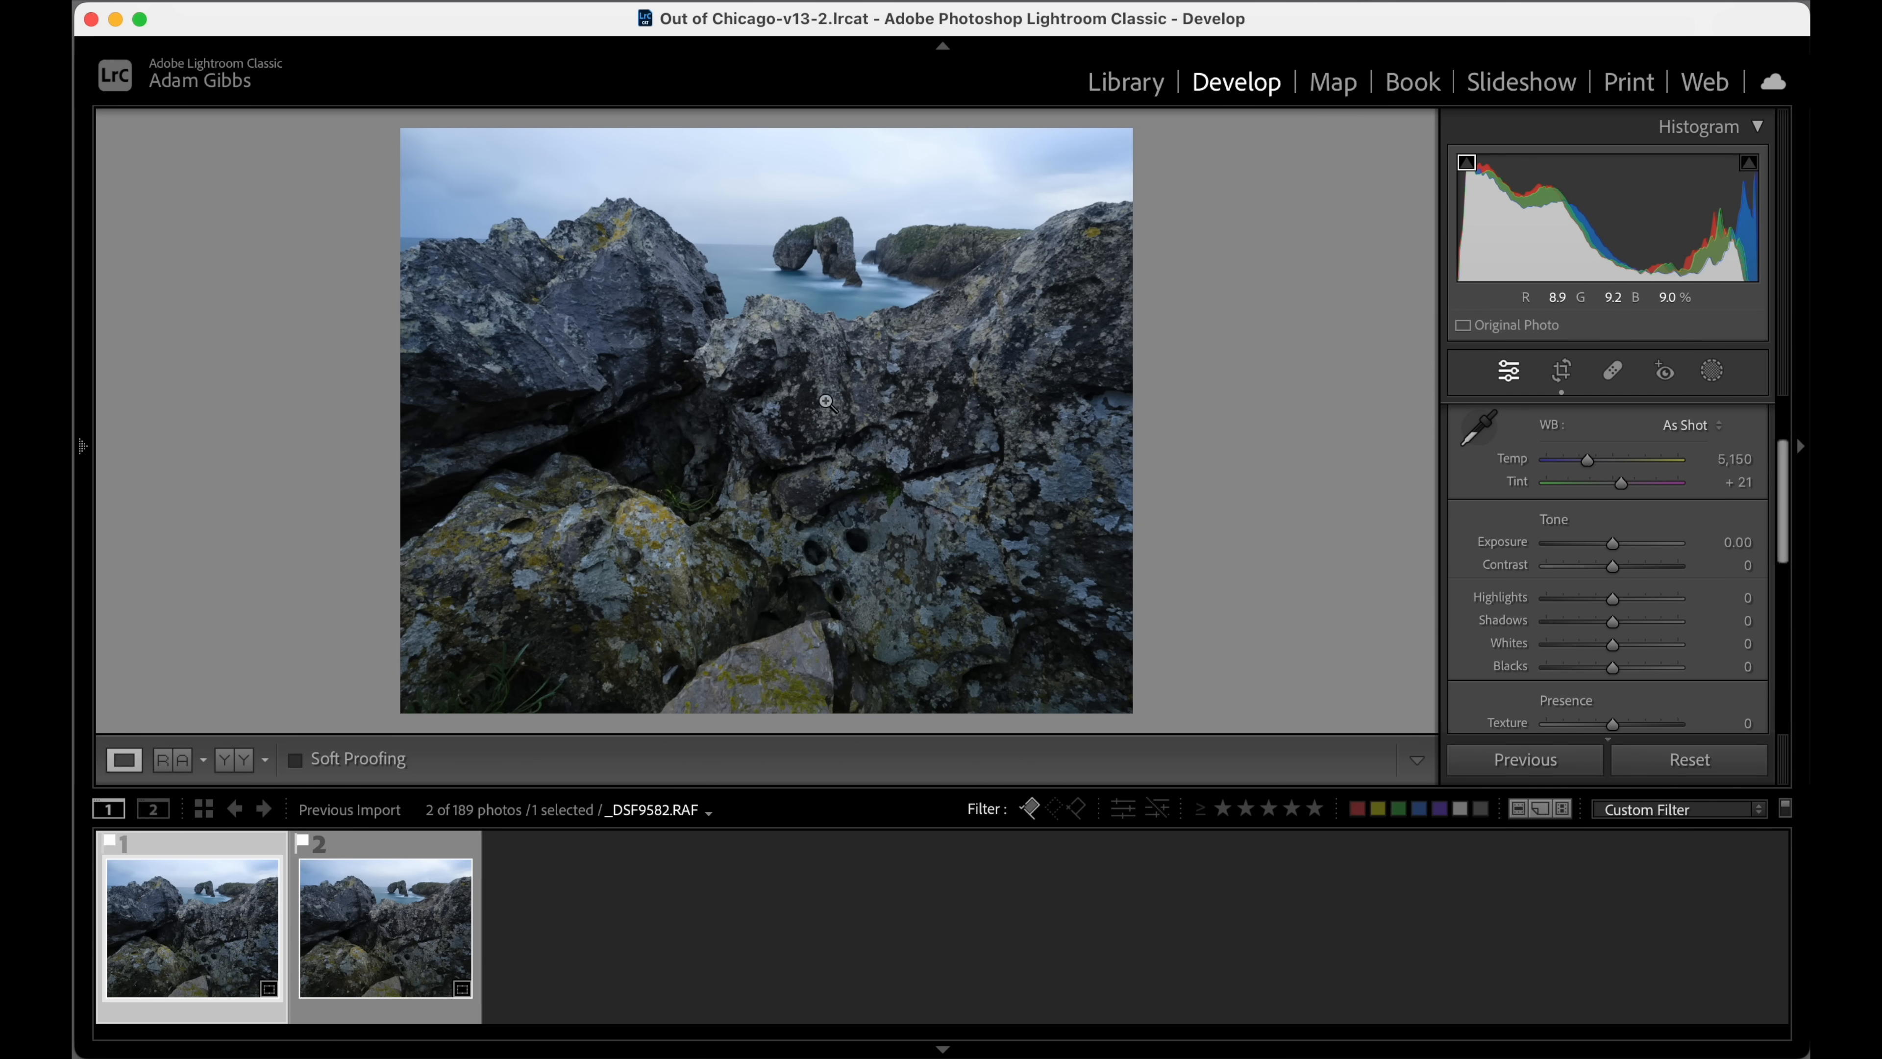
pyautogui.click(806, 380)
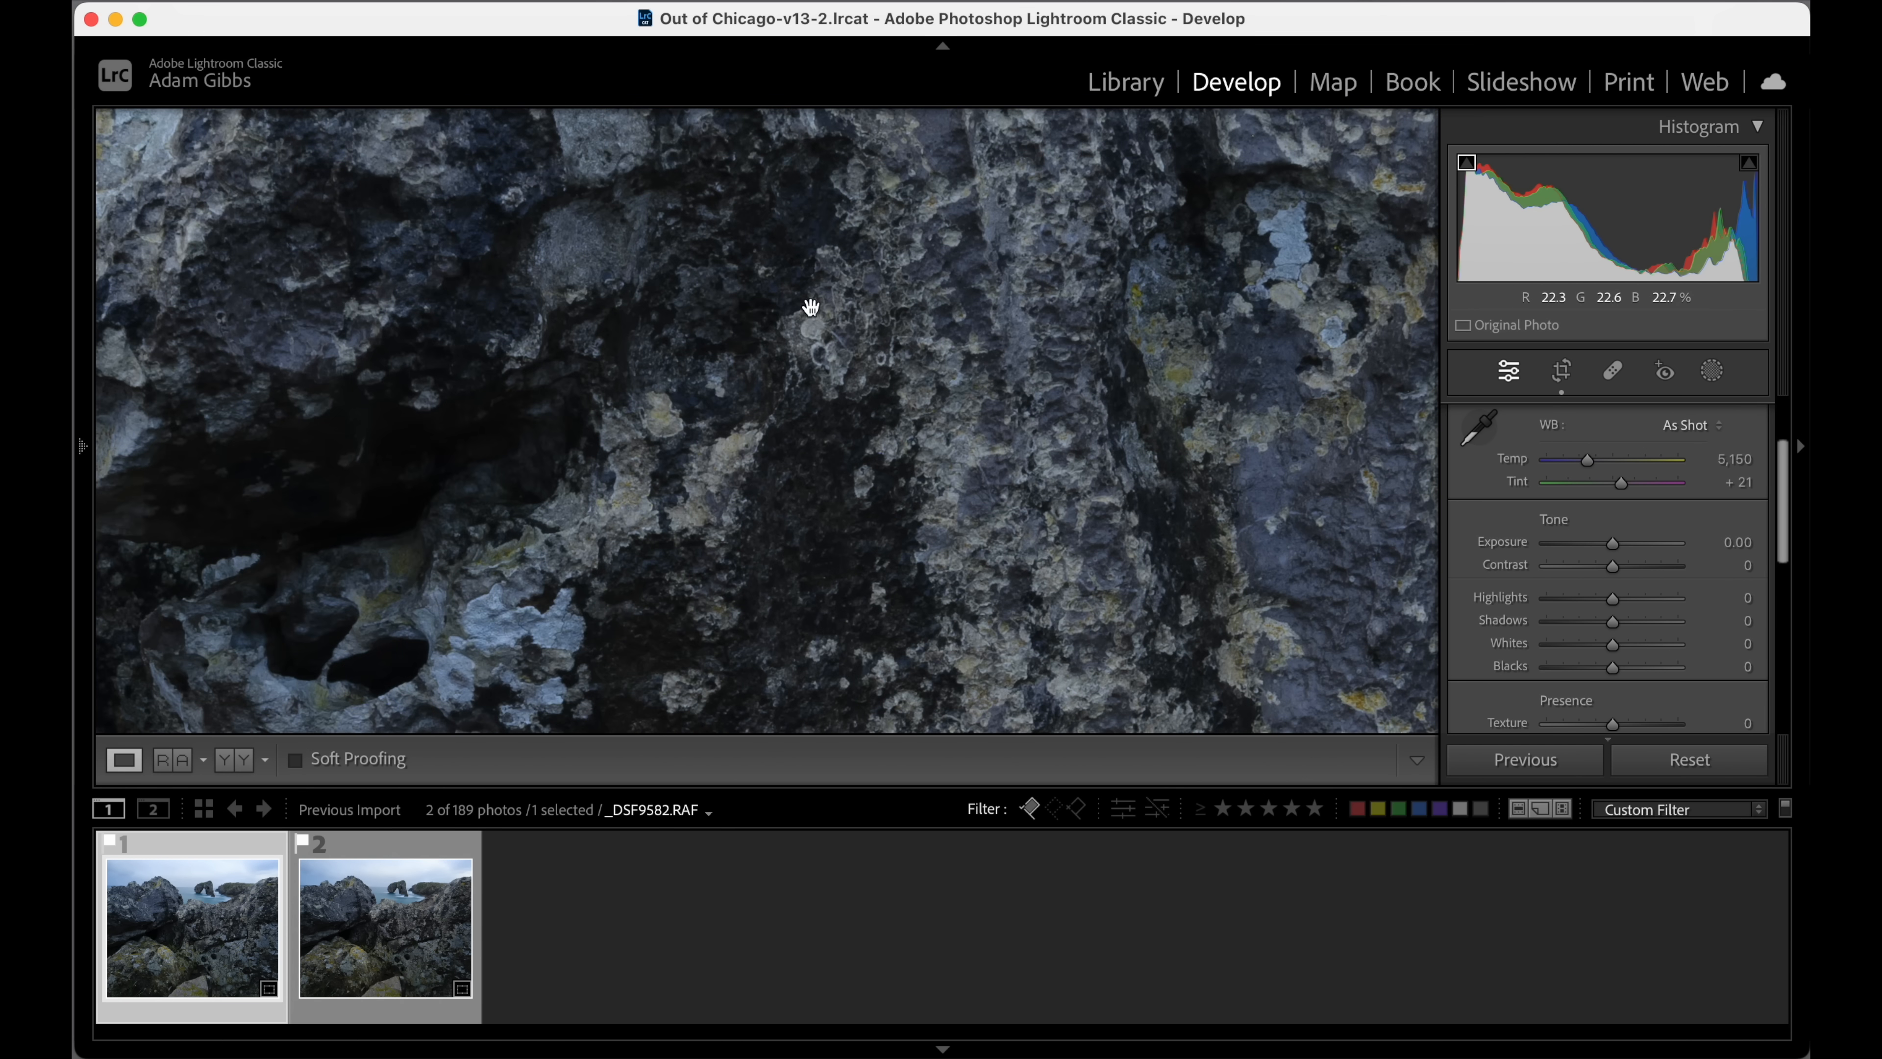
pyautogui.moveTo(818, 288); pyautogui.dragTo(764, 560)
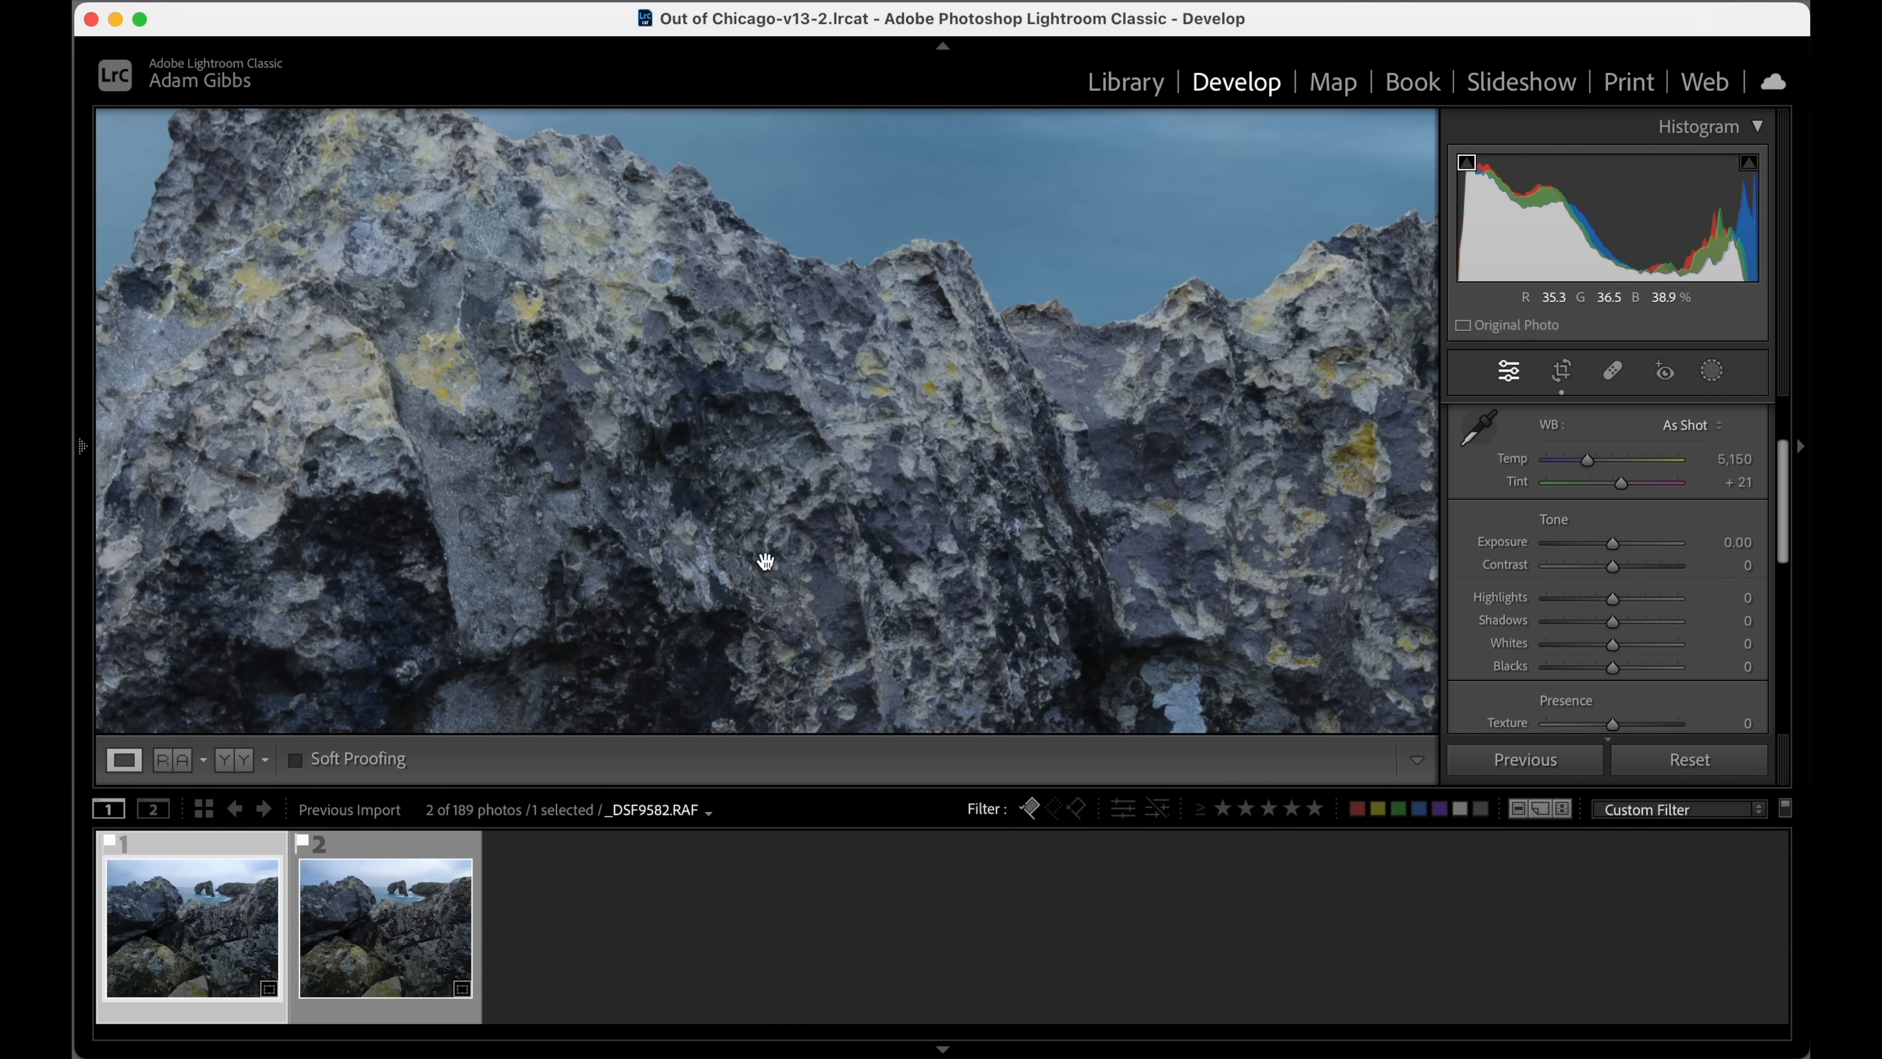
pyautogui.moveTo(861, 294); pyautogui.dragTo(796, 551)
pyautogui.moveTo(895, 252); pyautogui.dragTo(908, 609)
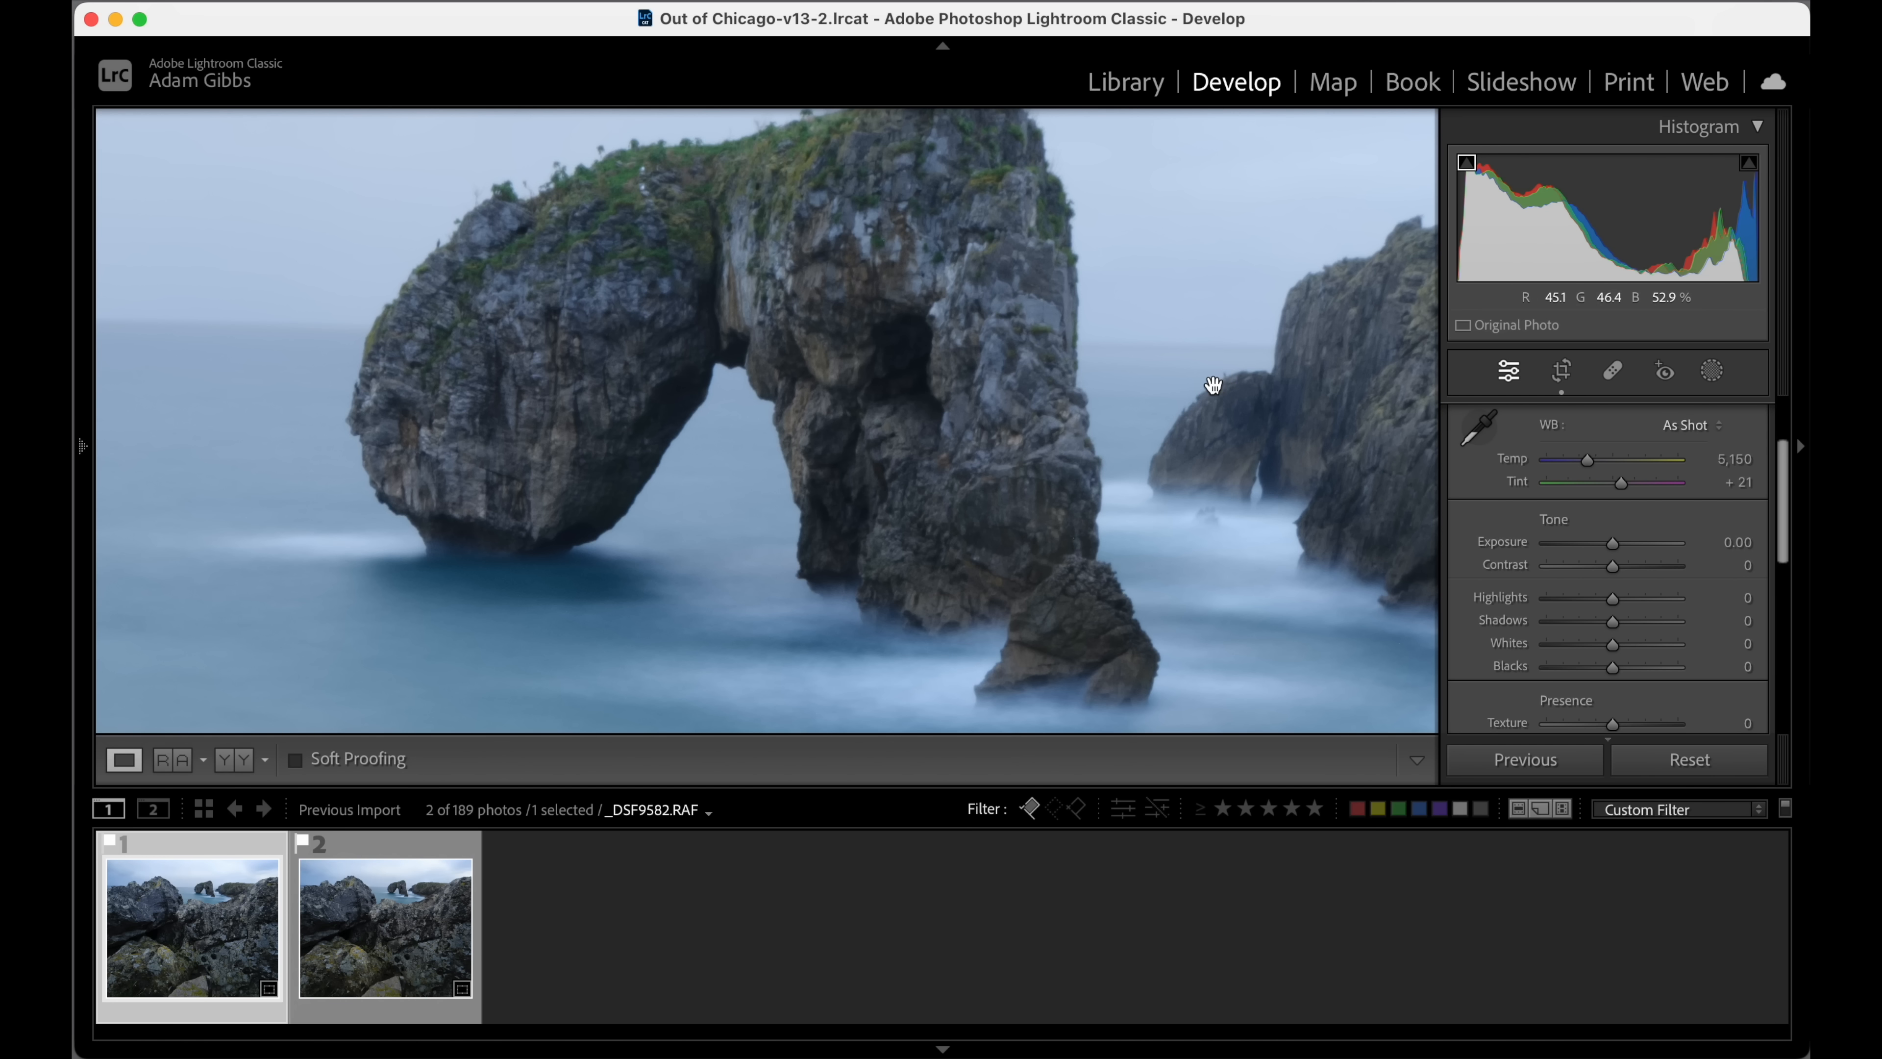
pyautogui.click(412, 855)
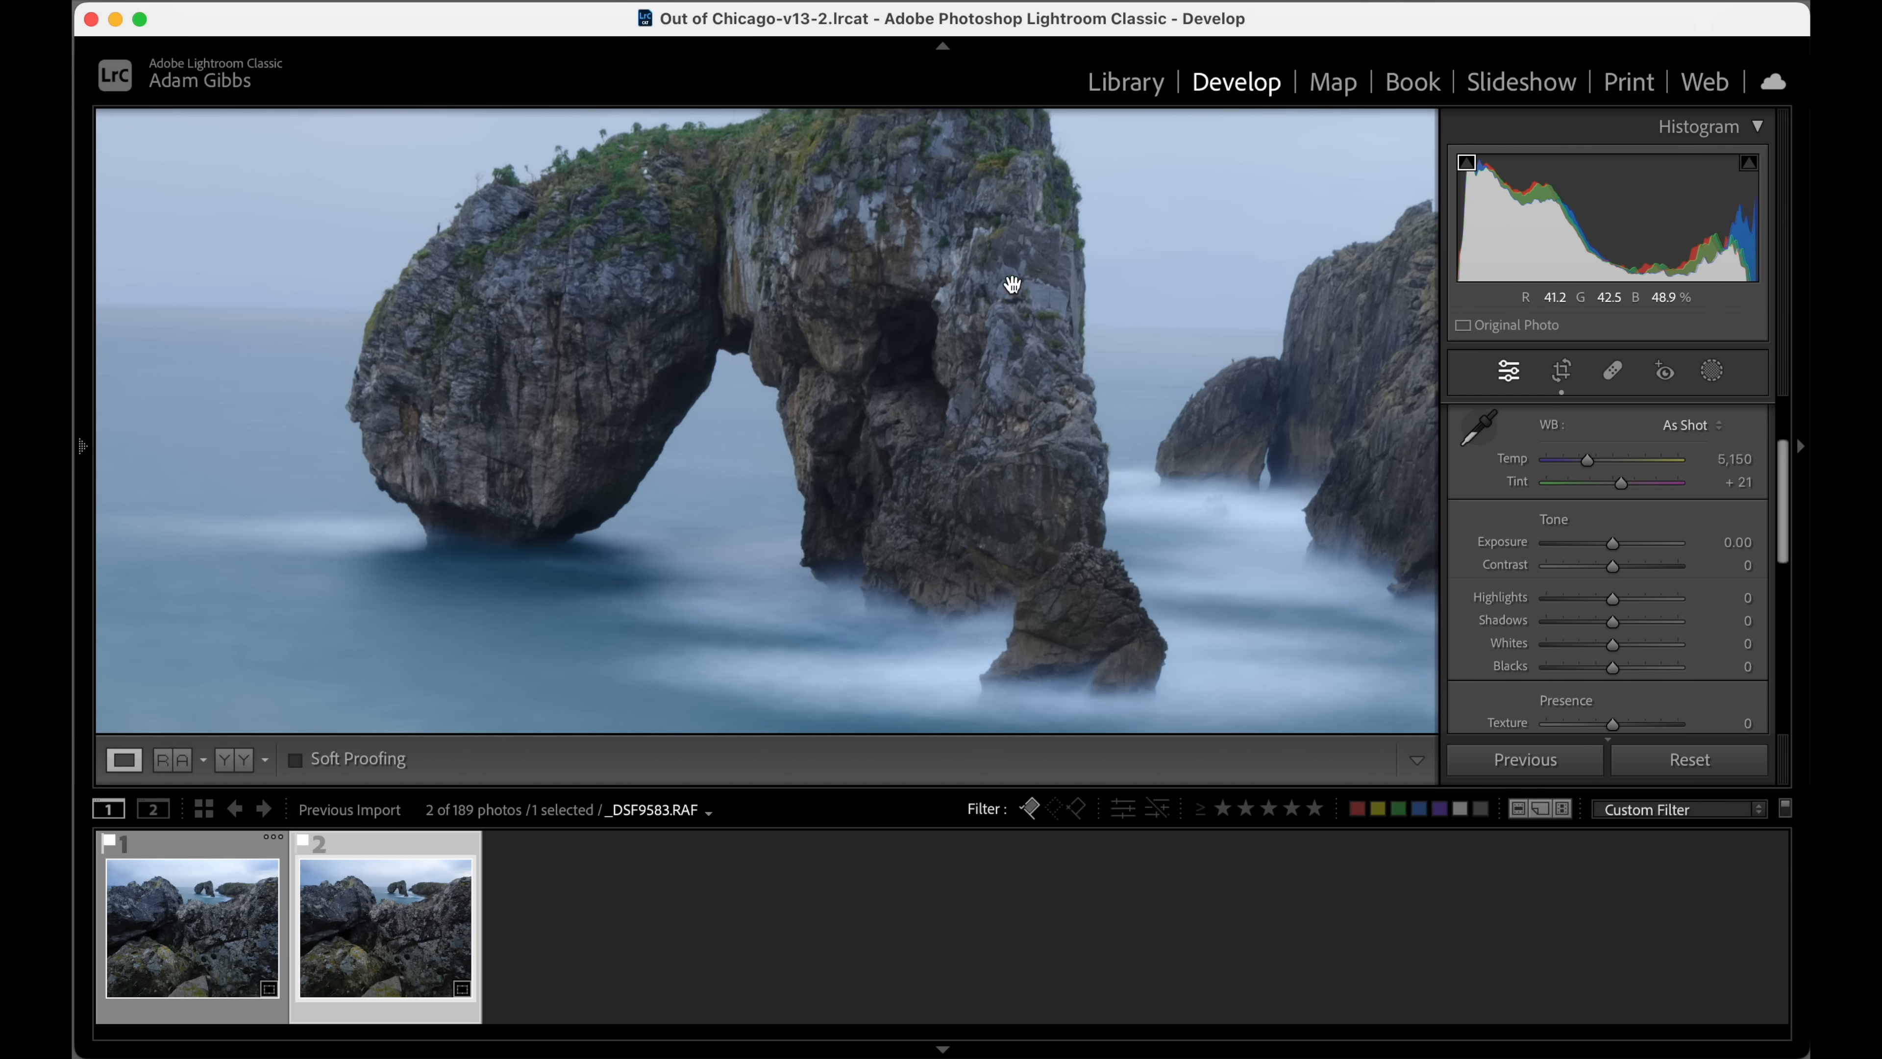
pyautogui.moveTo(987, 282); pyautogui.dragTo(945, 358)
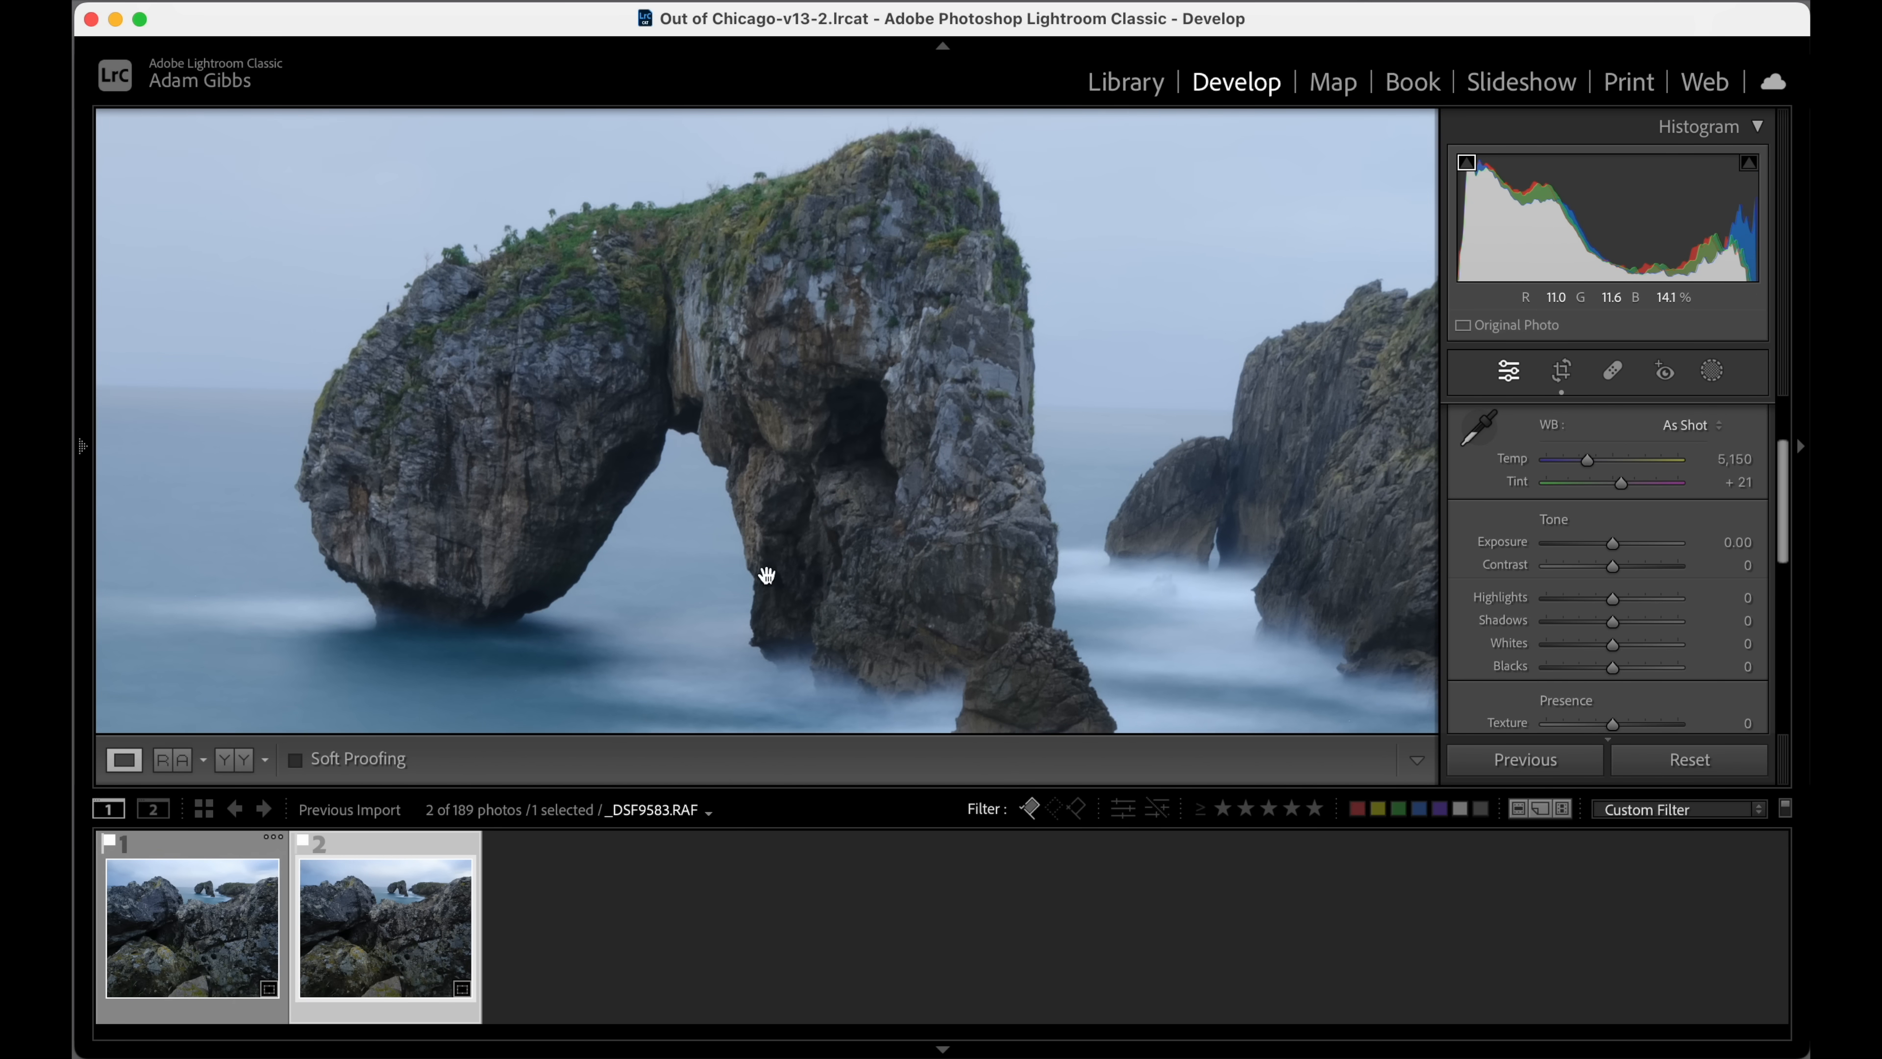
pyautogui.moveTo(764, 679); pyautogui.dragTo(935, 129)
pyautogui.moveTo(790, 512); pyautogui.dragTo(942, 511)
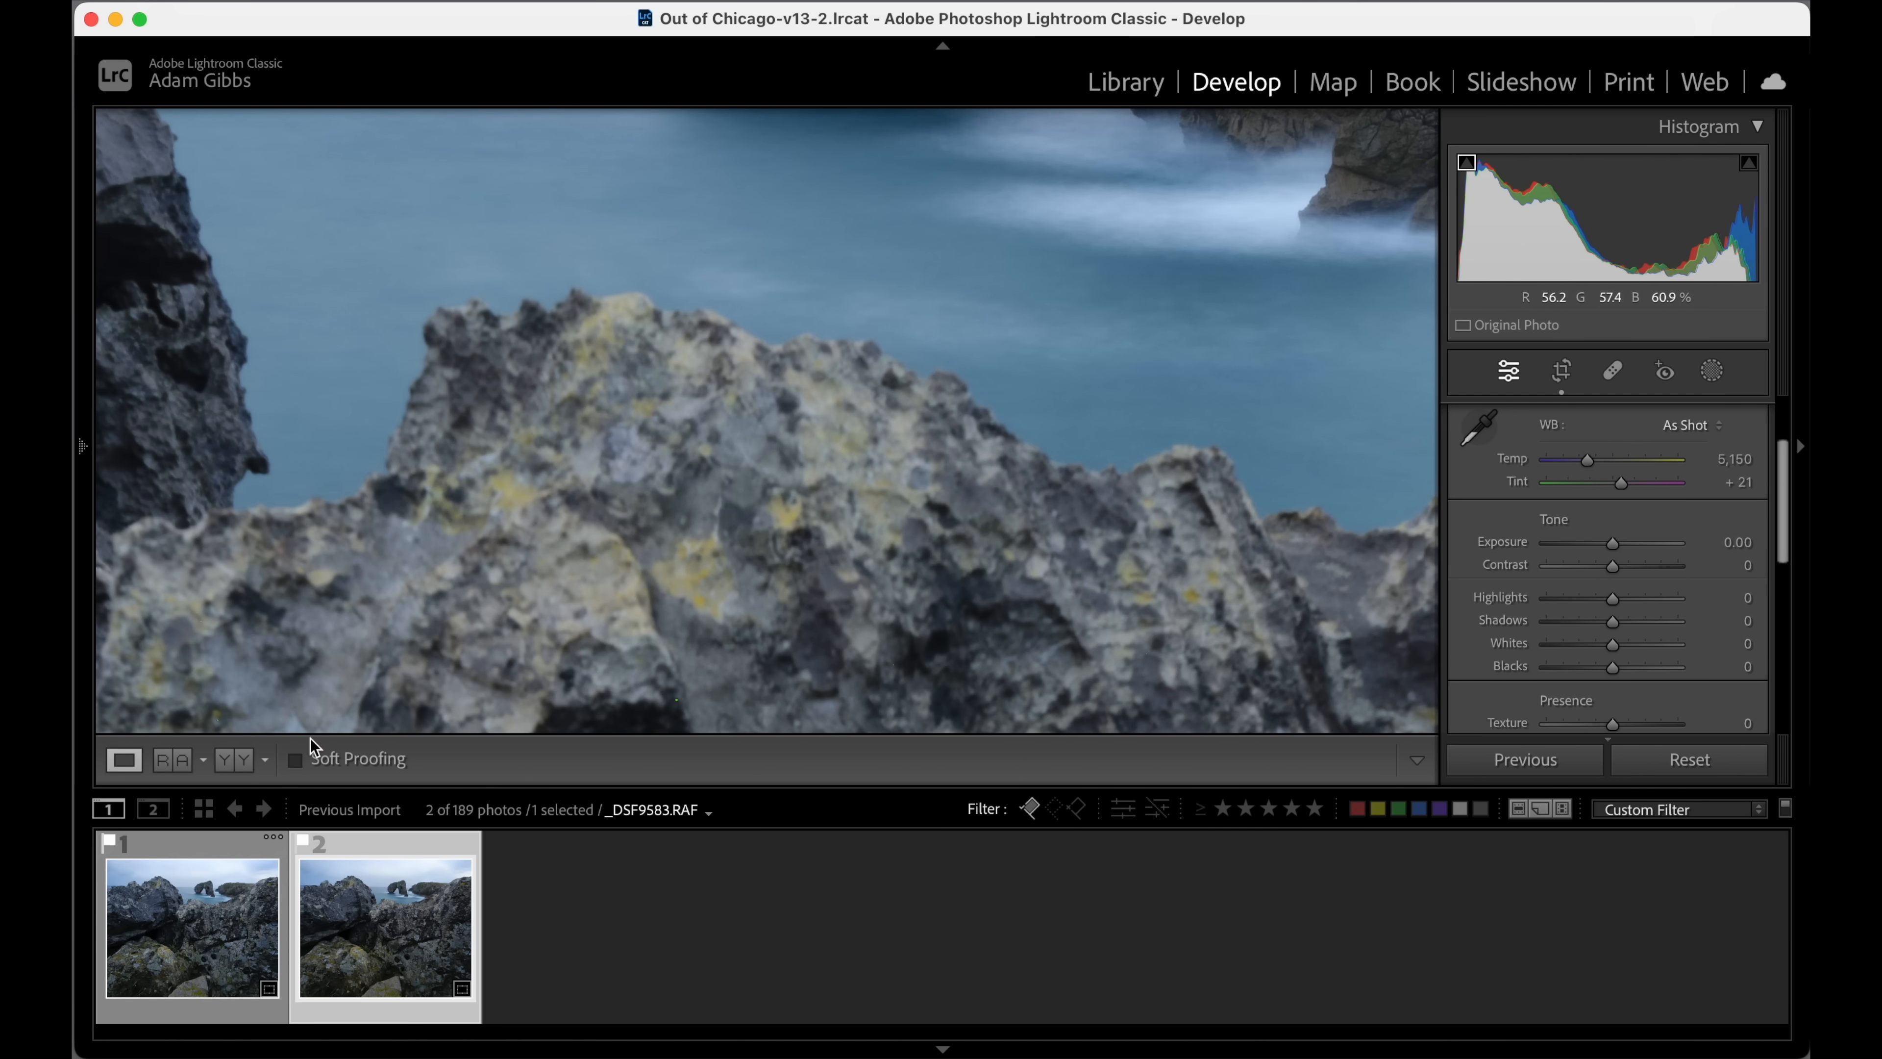
pyautogui.click(229, 852)
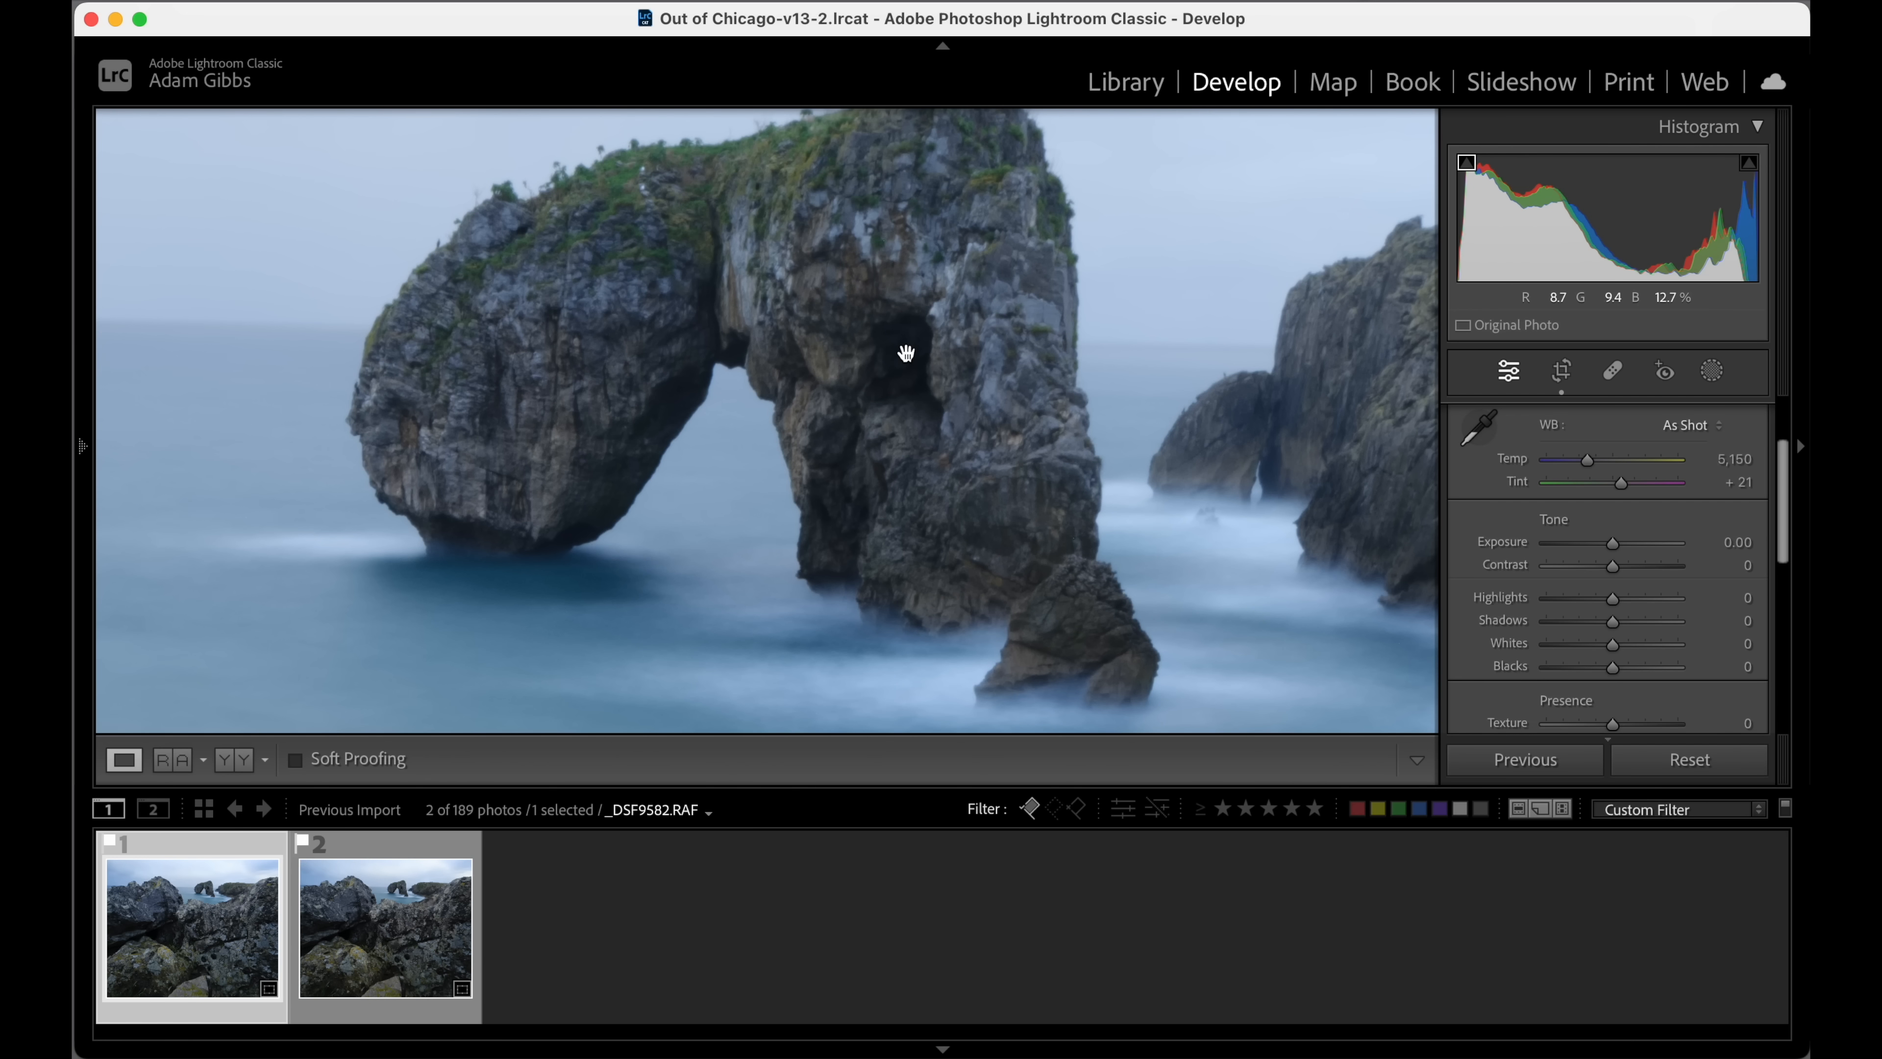
pyautogui.click(905, 353)
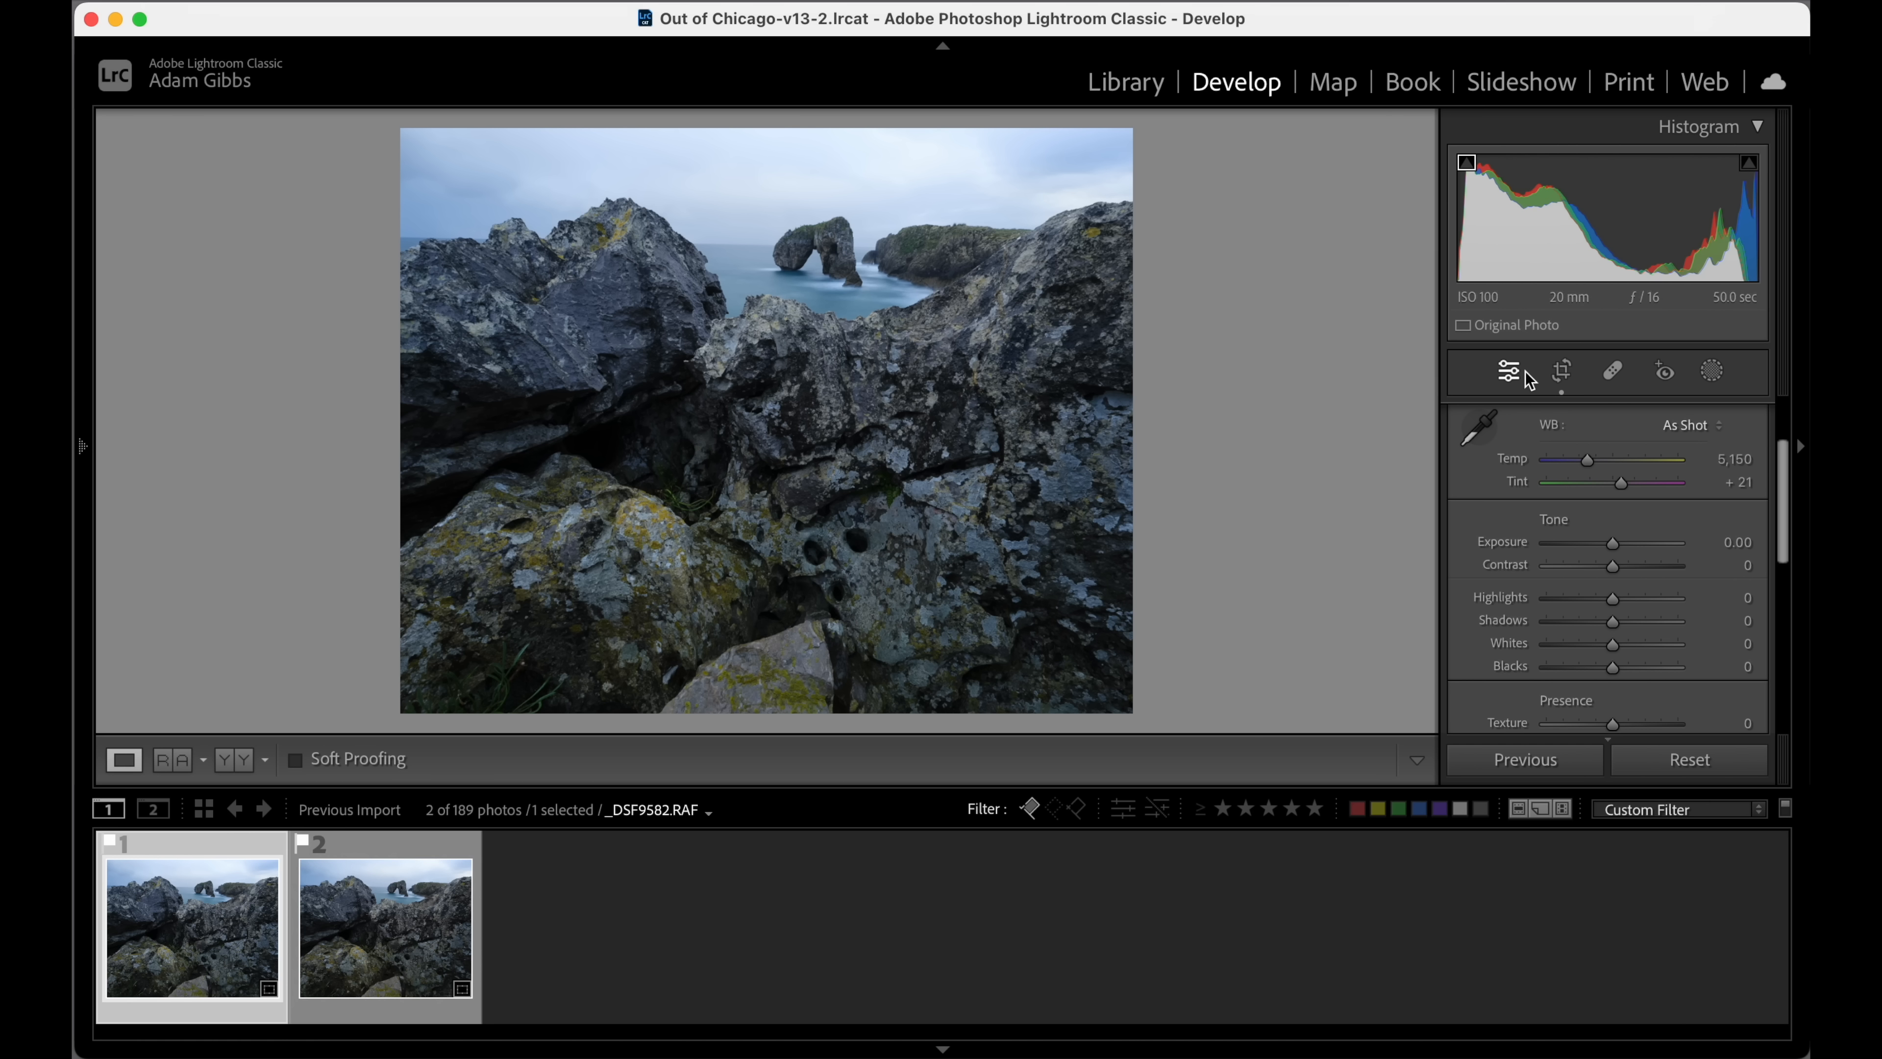
# Straighten the first photo with a crop angle of -1.10 and apply the crop.
pyautogui.click(1561, 370)
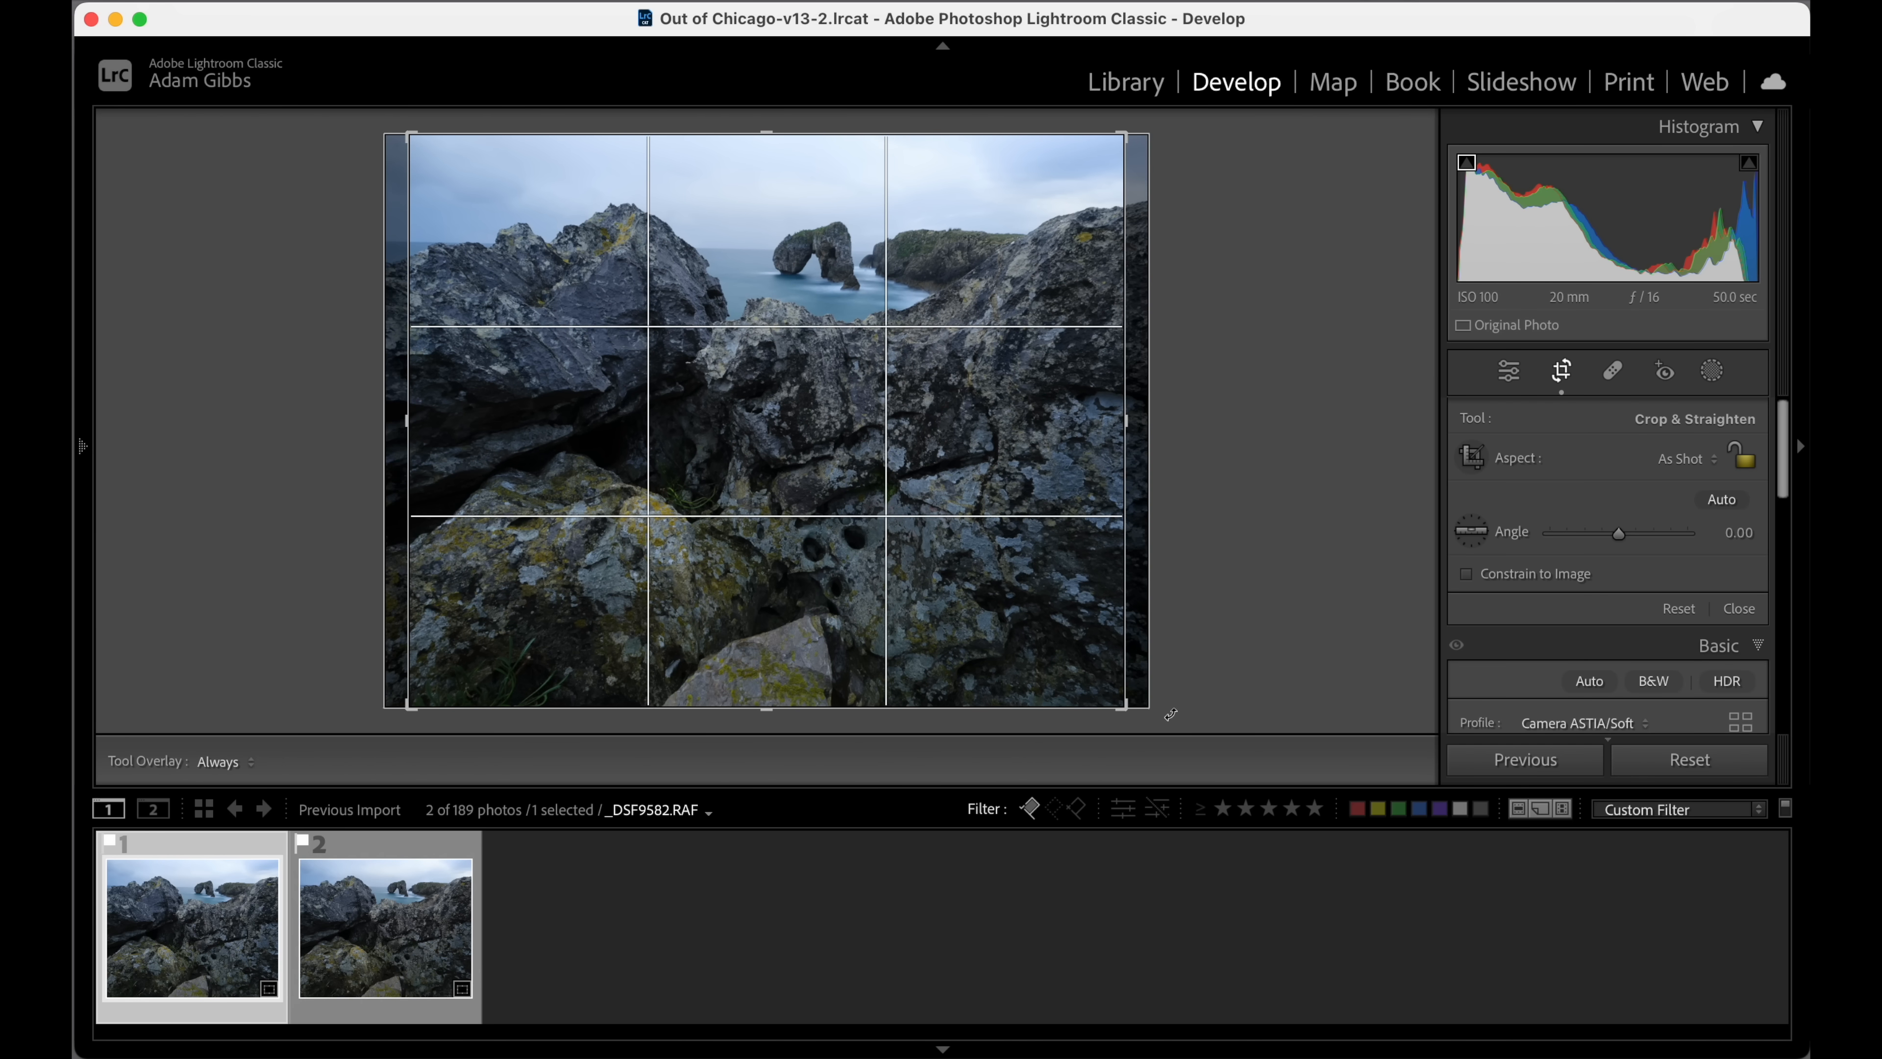
pyautogui.moveTo(1171, 714); pyautogui.dragTo(1177, 706)
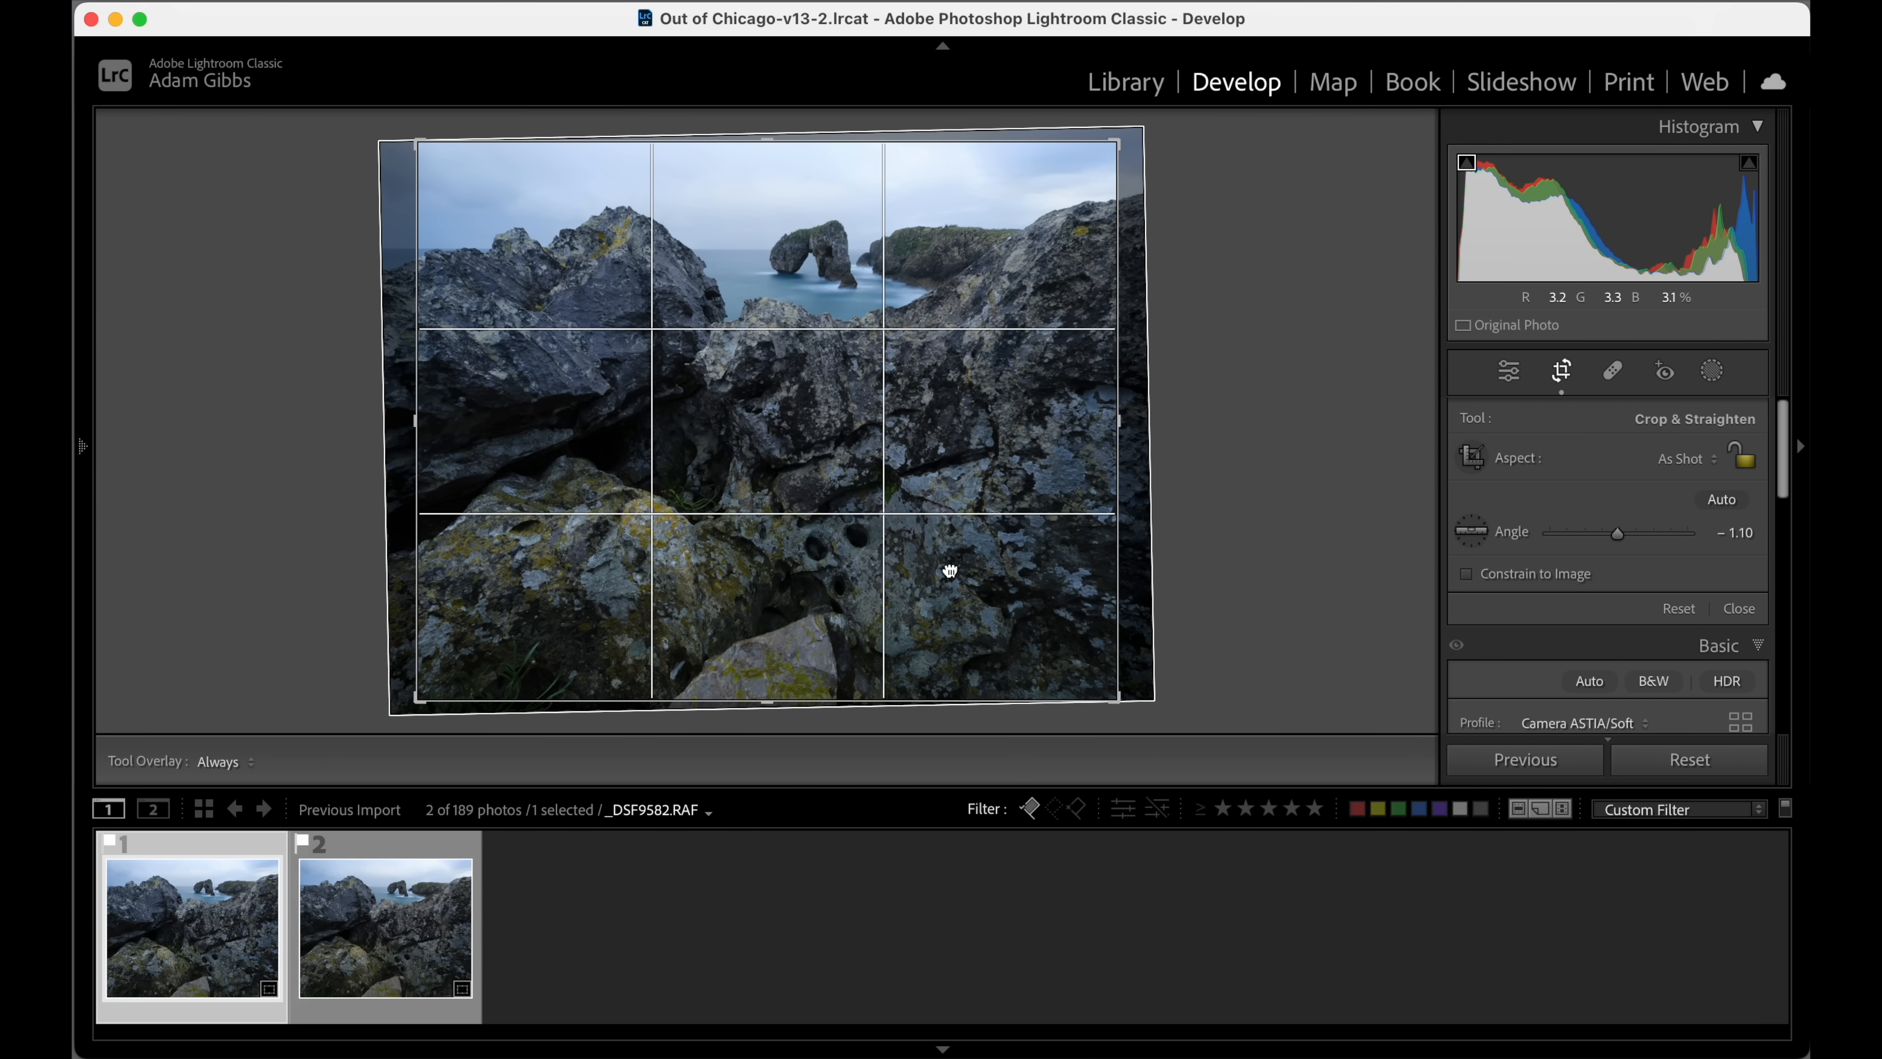
pyautogui.doubleClick(950, 570)
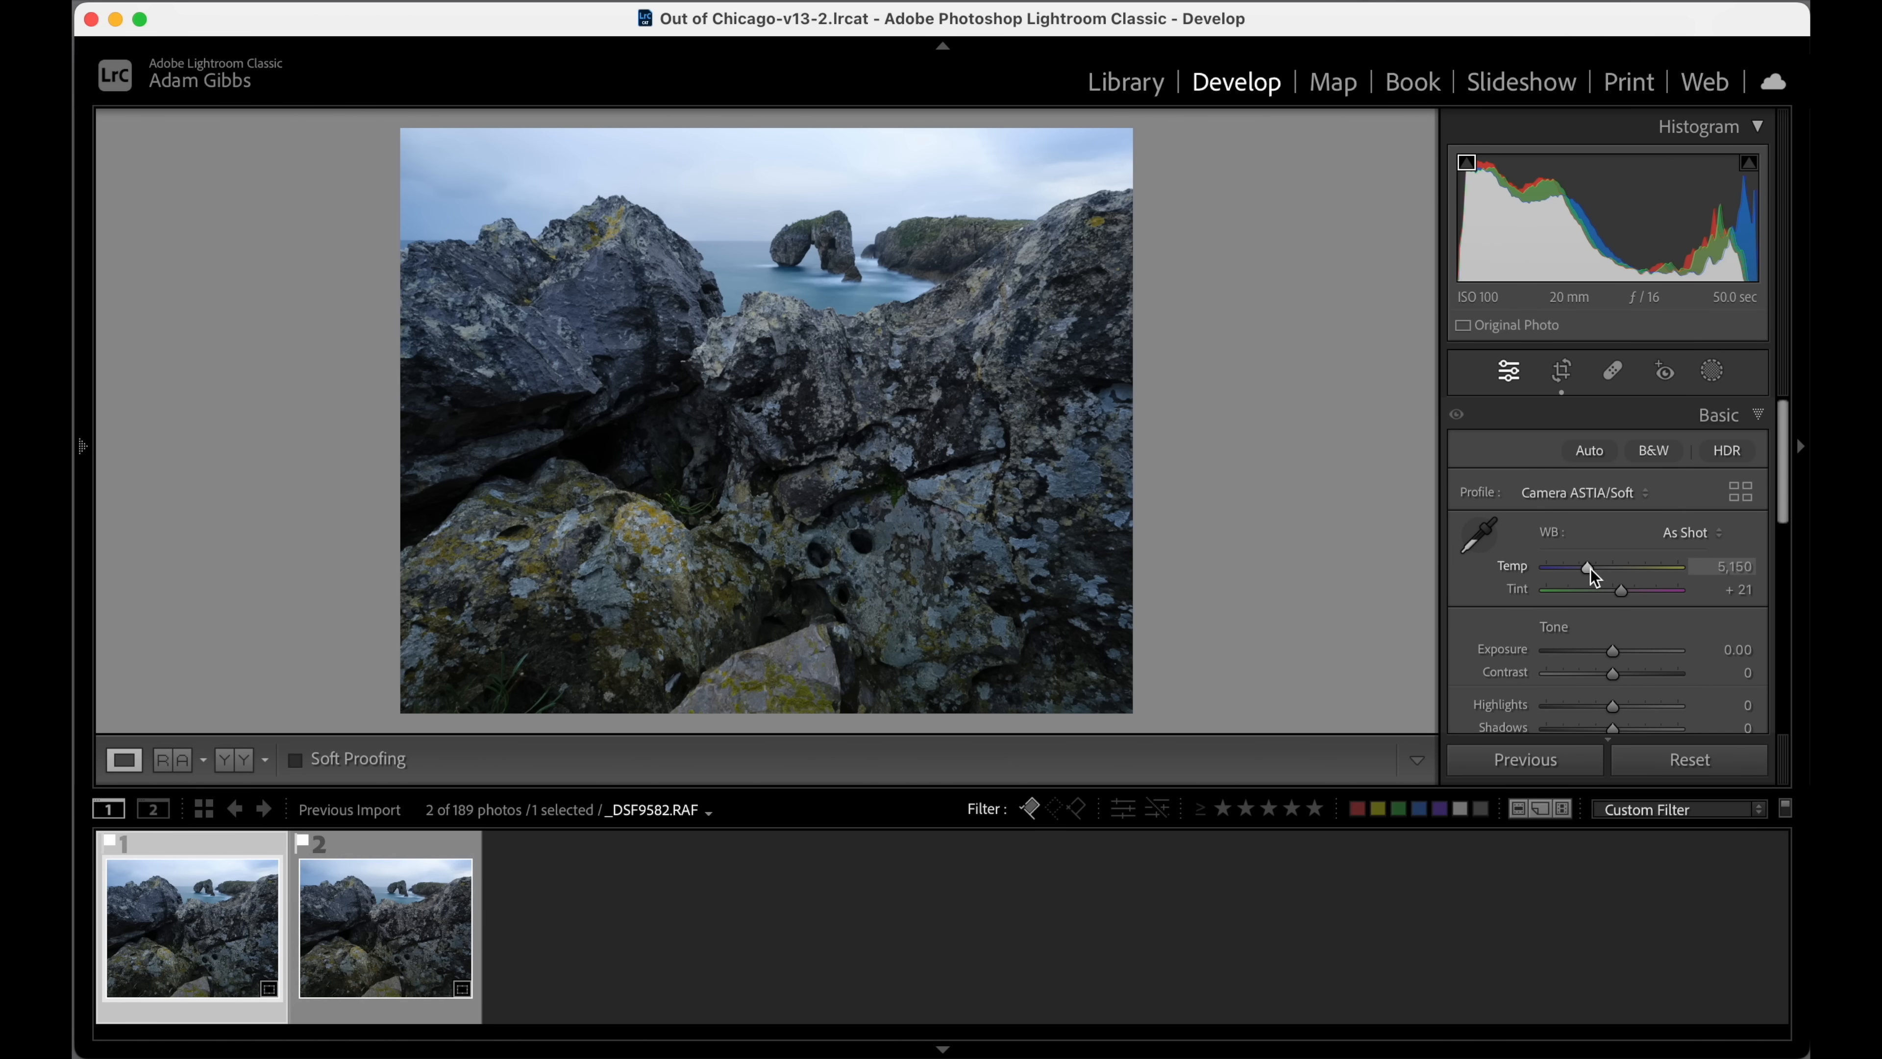
# Warm the photo's white balance by setting the temperature to 5,564.
pyautogui.moveTo(1593, 578); pyautogui.dragTo(1596, 577)
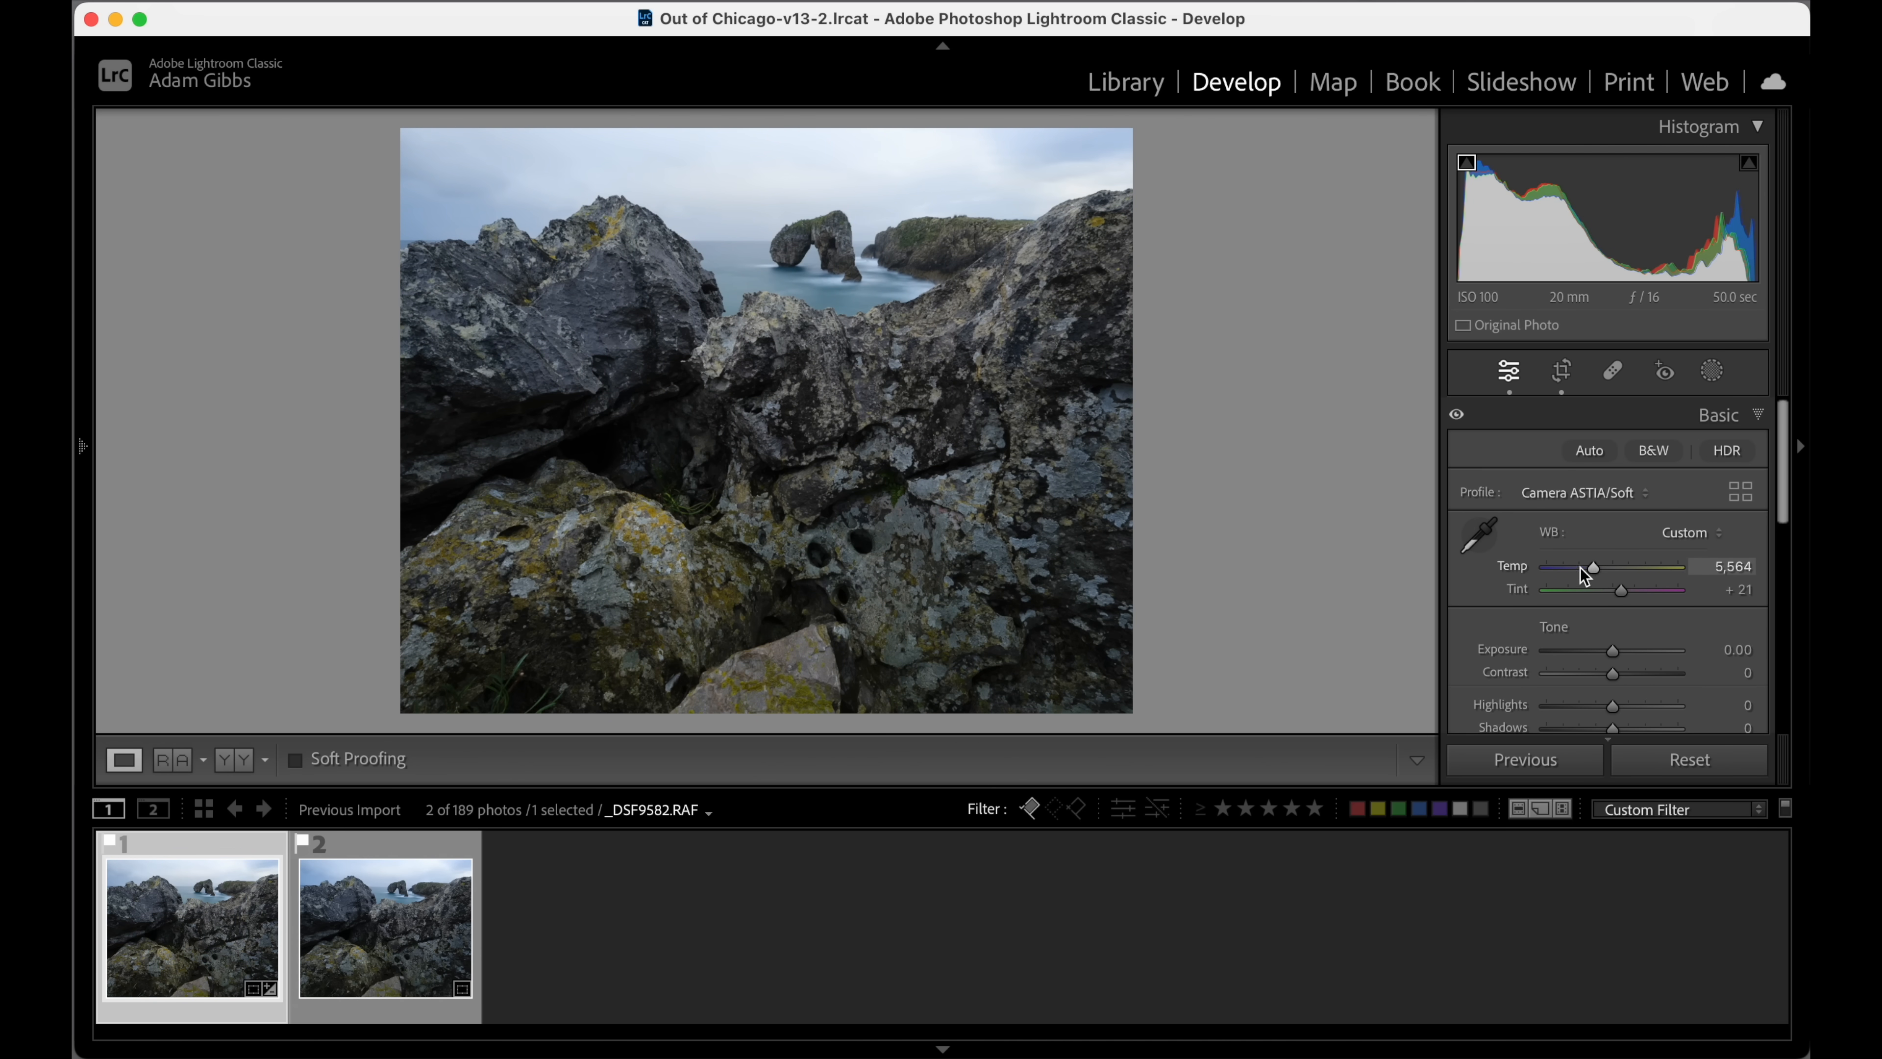
pyautogui.scroll(-2, 1596, 577)
pyautogui.scroll(-4, 1594, 577)
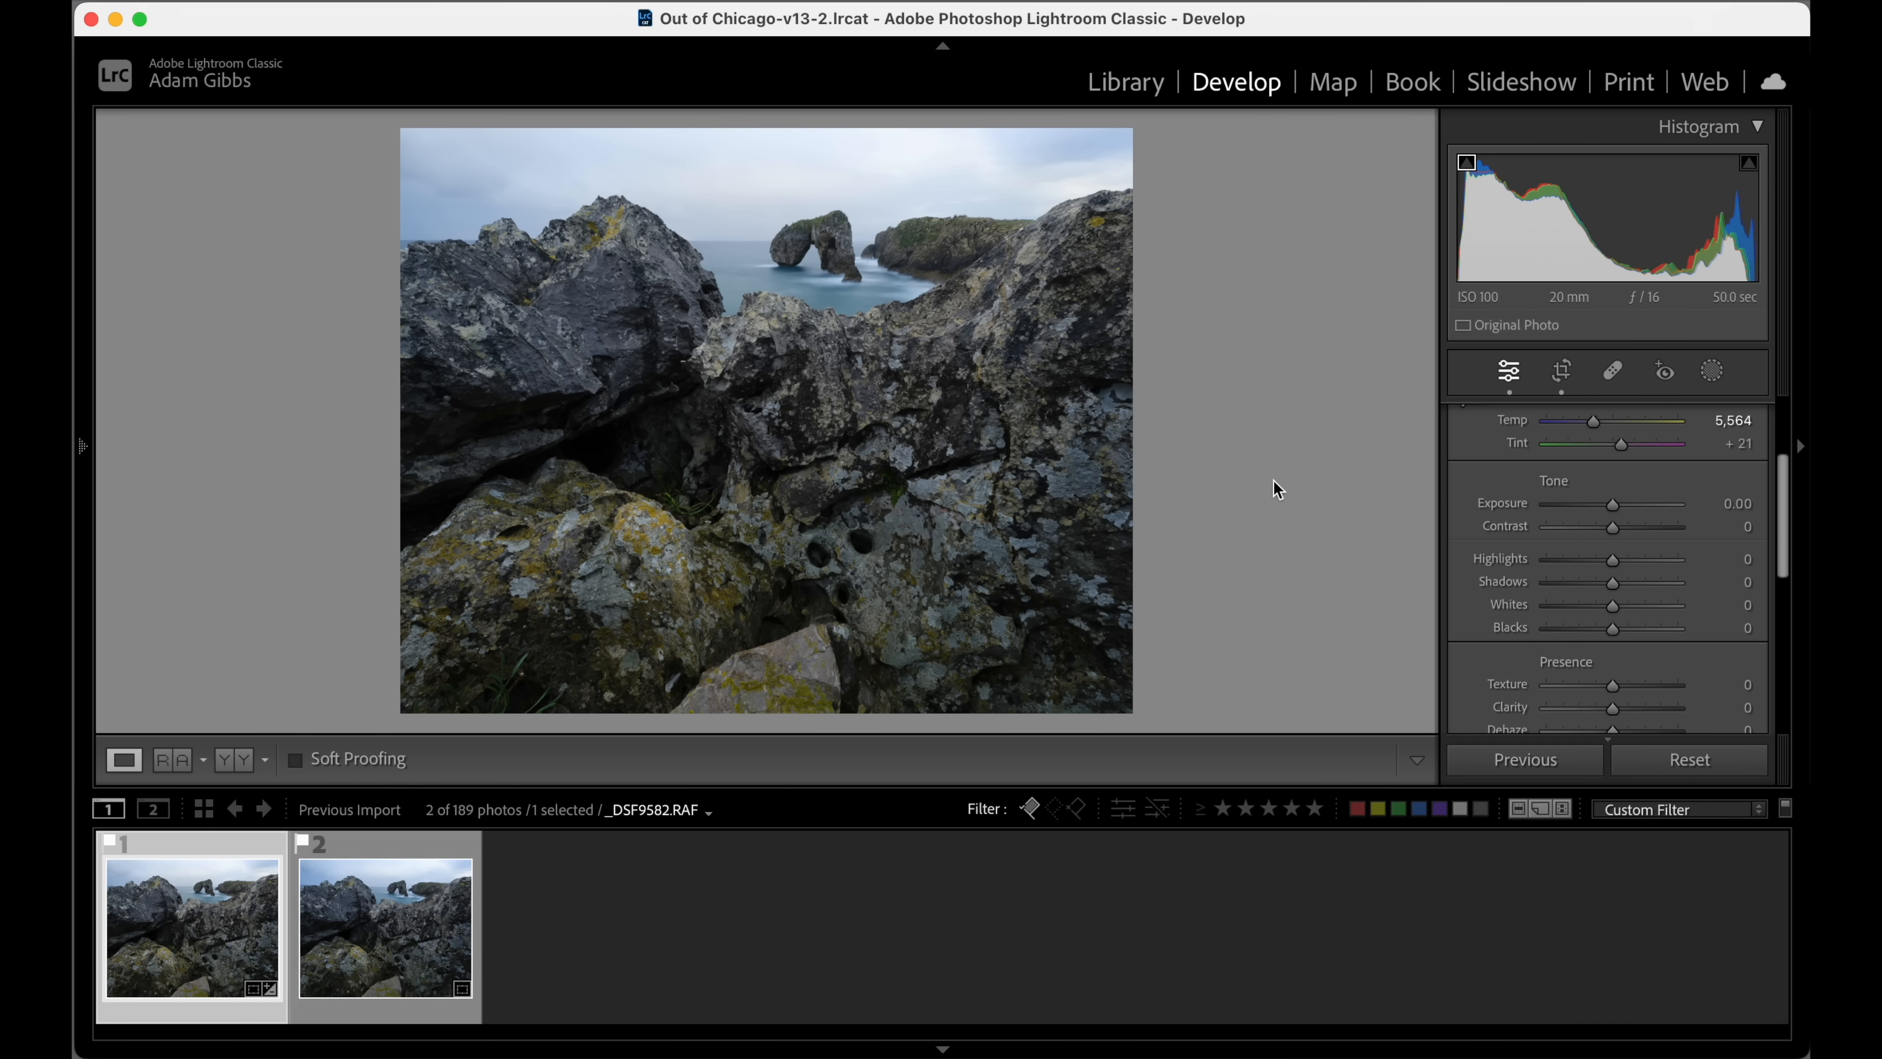
pyautogui.scroll(2, 1719, 482)
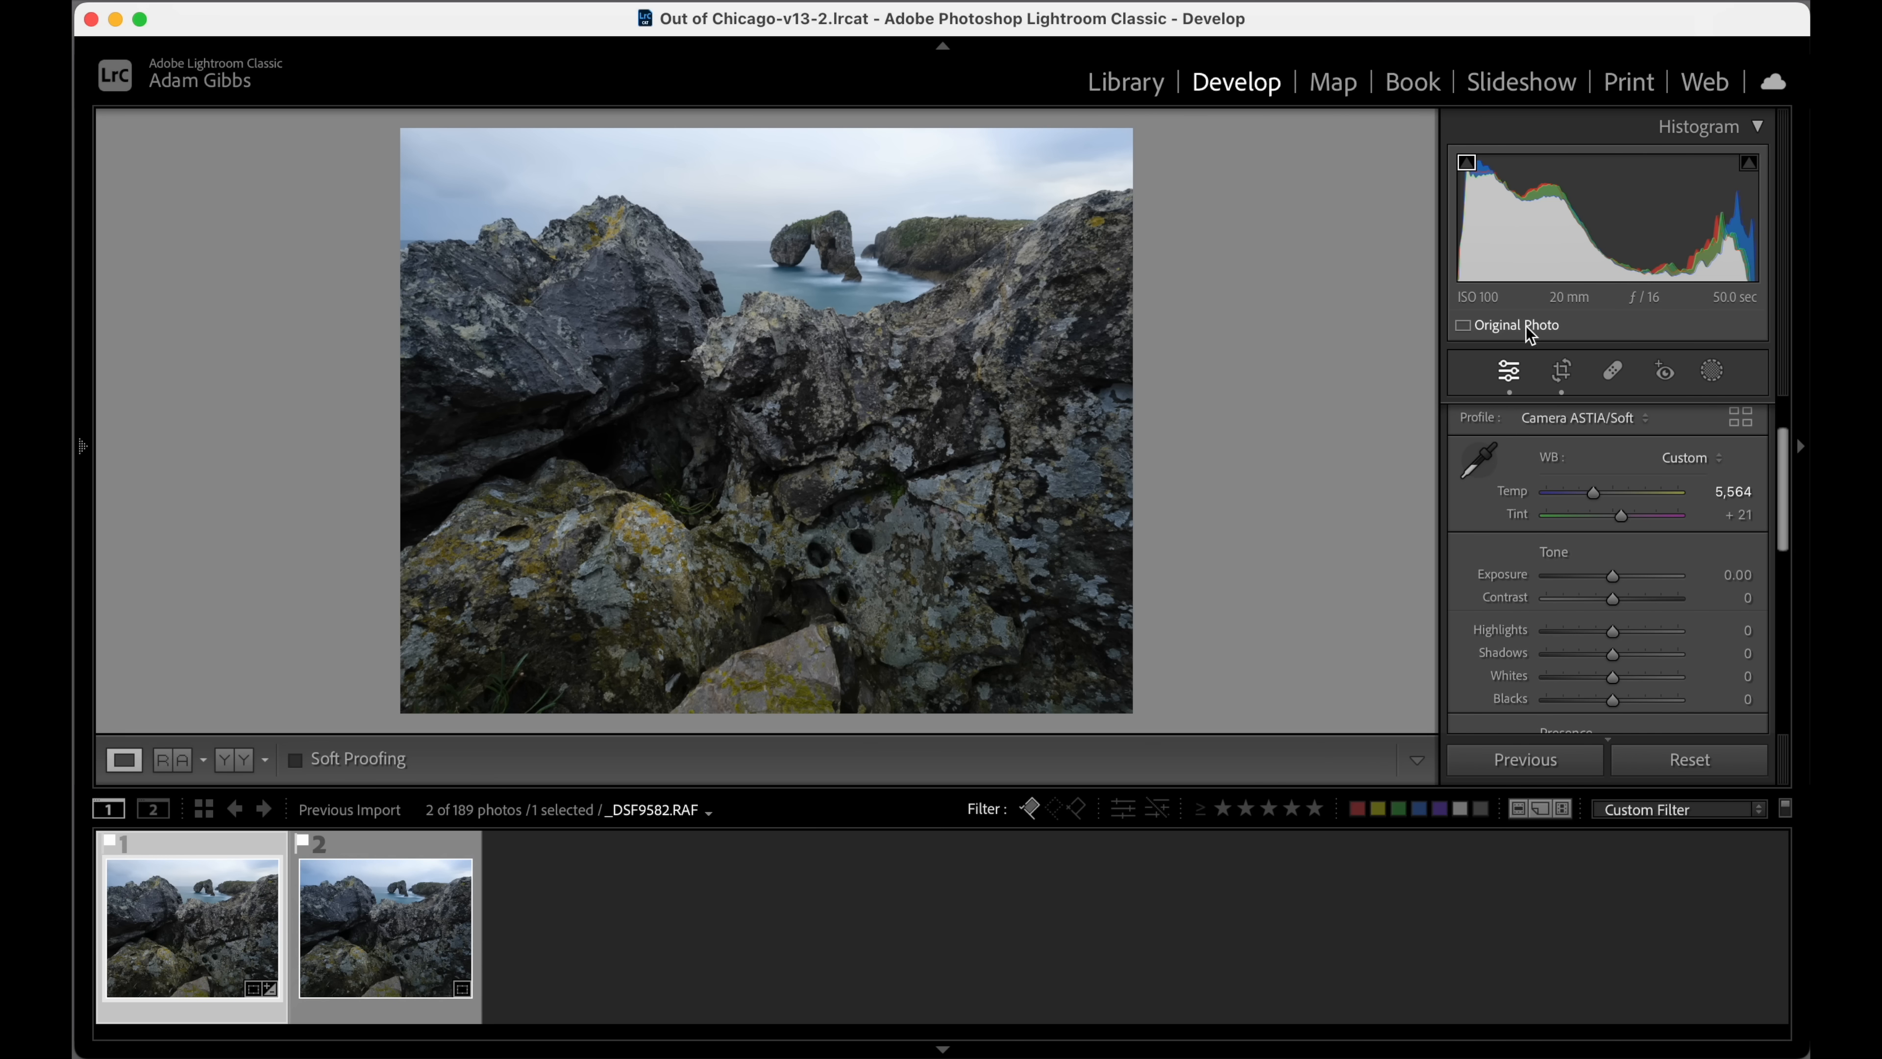
# Add a sky mask, set its exposure to -0.96 and contrast to 21, and leave masking.
pyautogui.click(1714, 377)
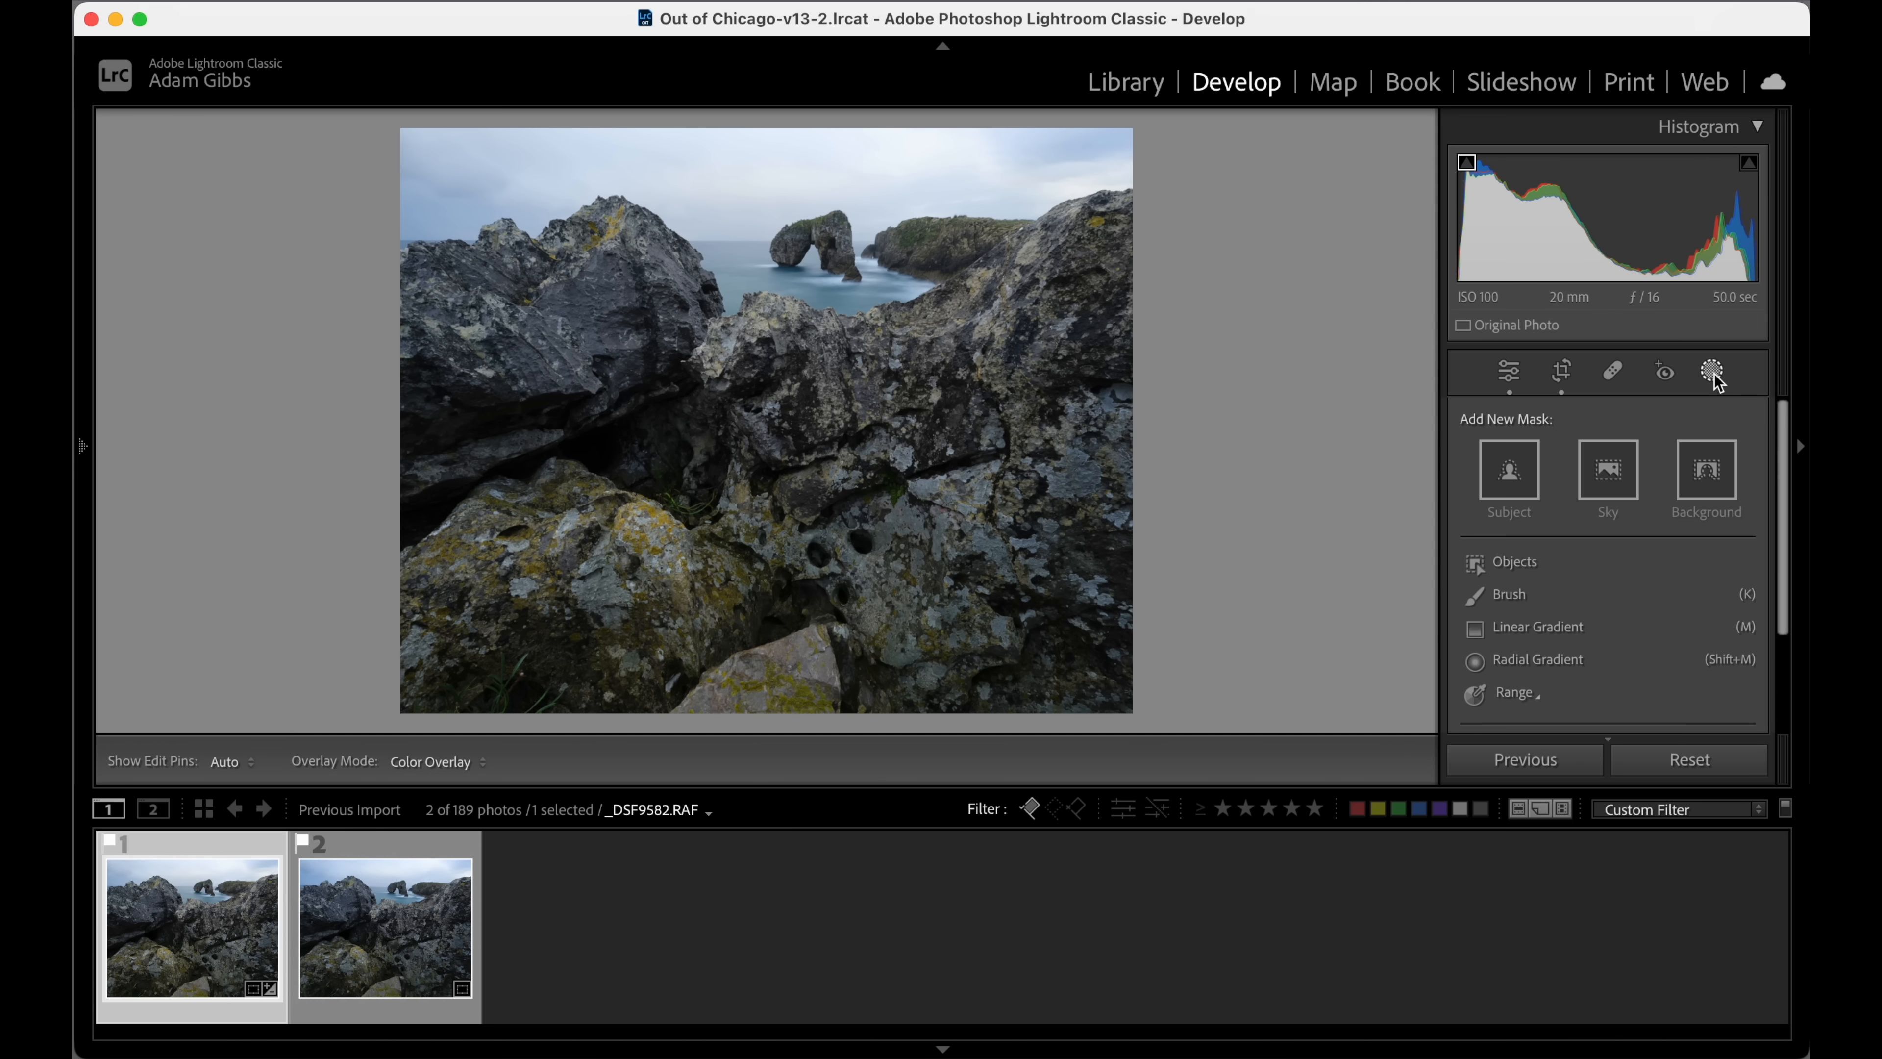
pyautogui.click(1609, 475)
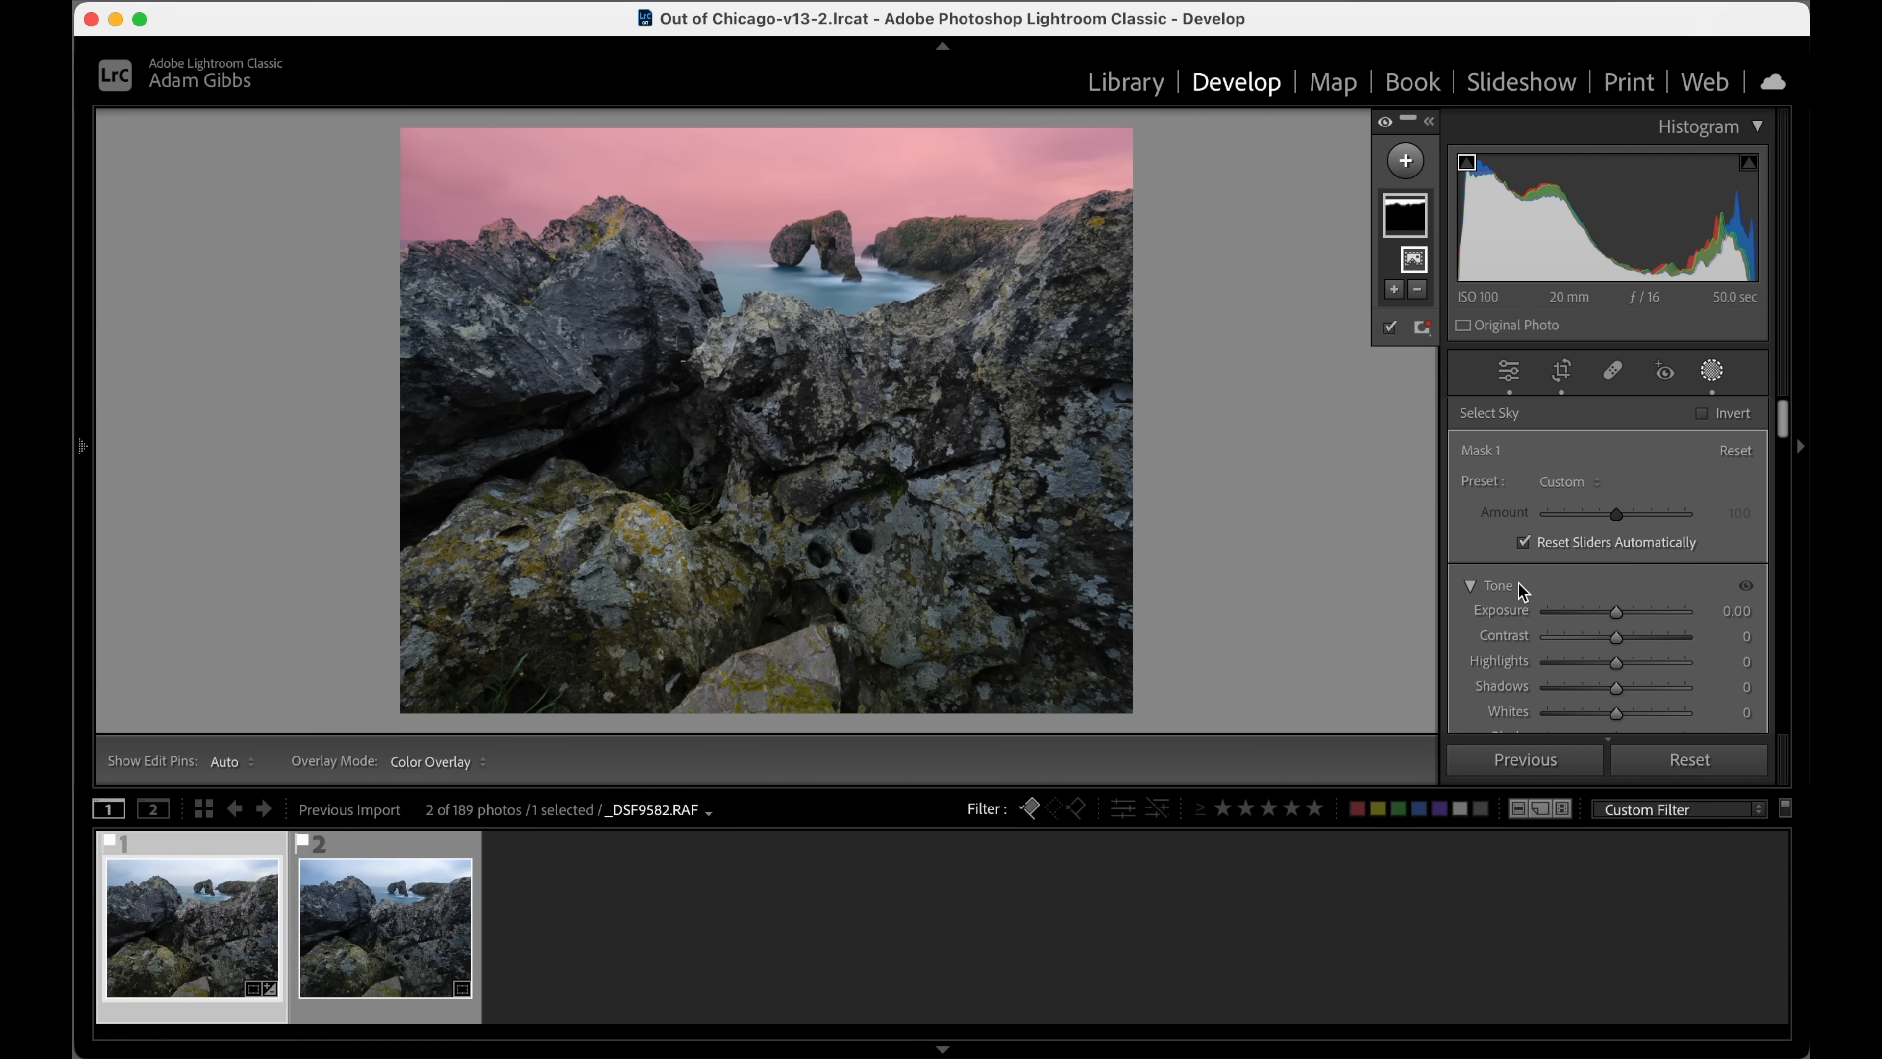
pyautogui.moveTo(1618, 613)
pyautogui.mouseDown()
pyautogui.moveTo(1598, 612)
pyautogui.moveTo(1615, 641)
pyautogui.mouseUp()
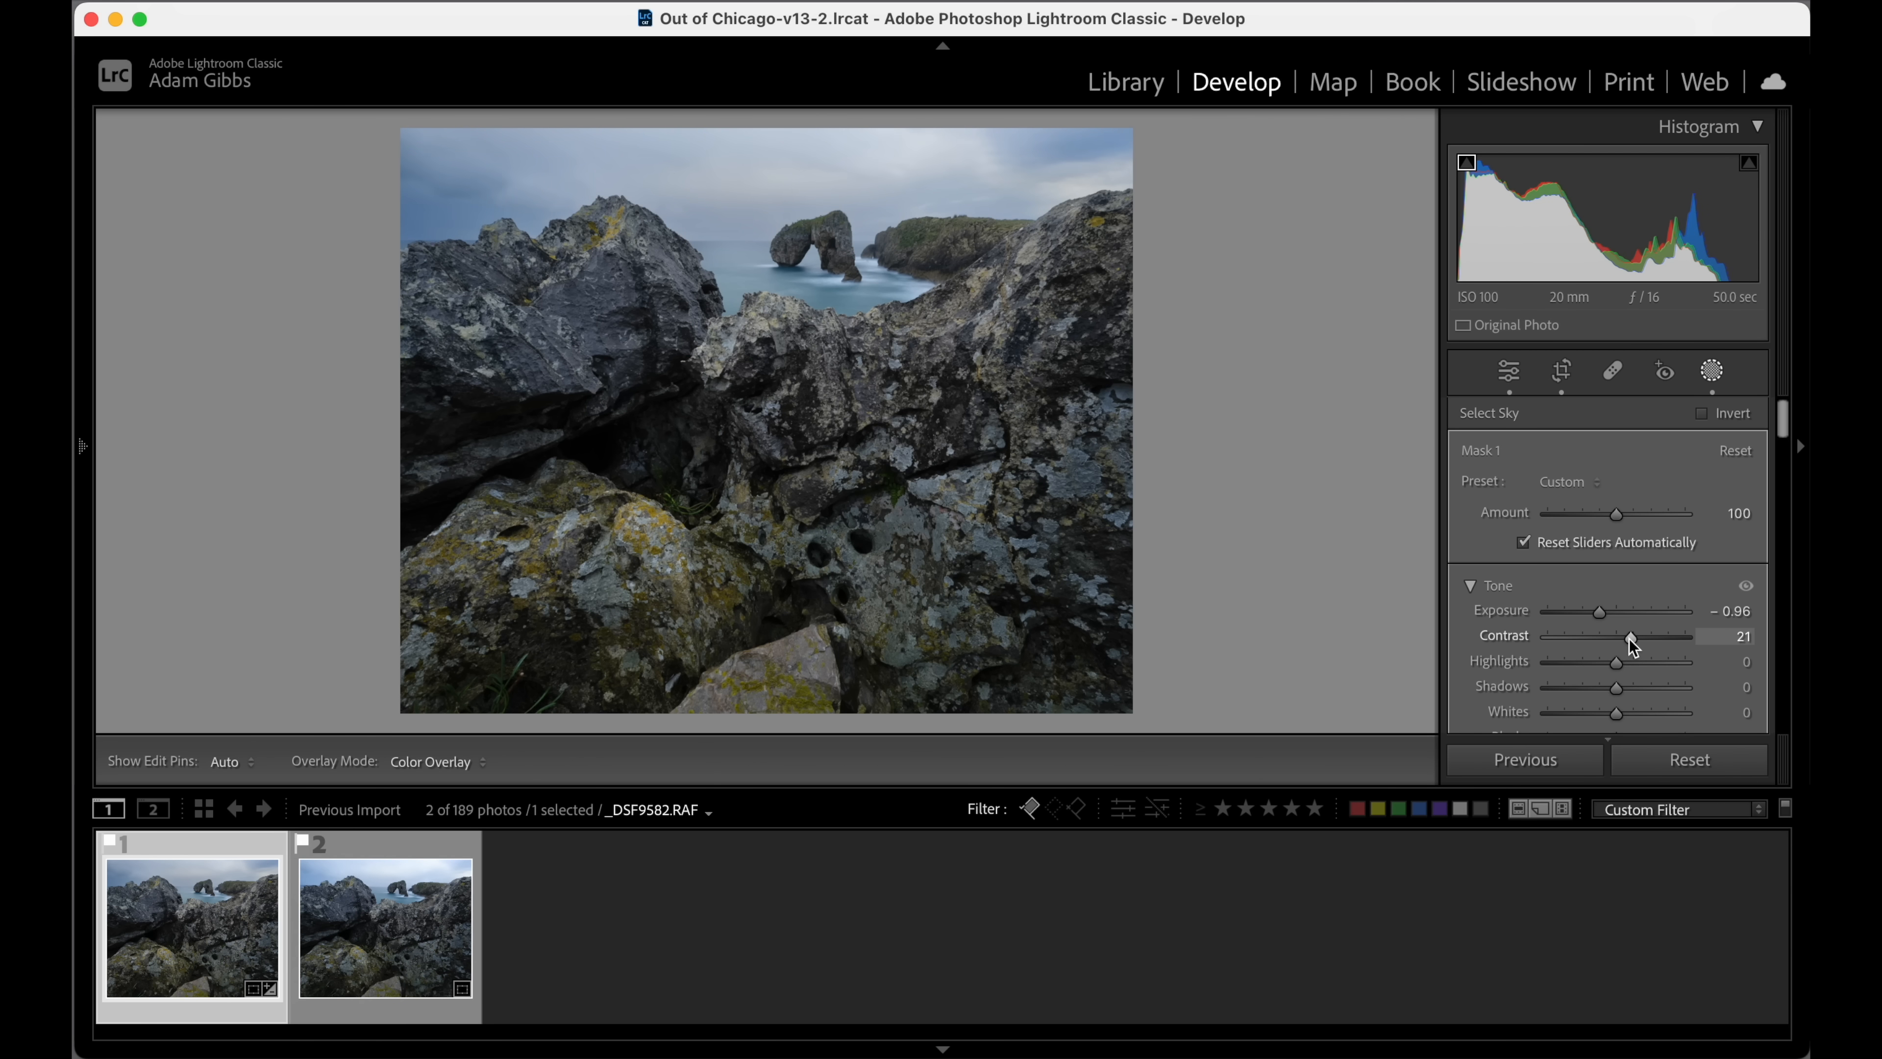
pyautogui.moveTo(1635, 645); pyautogui.dragTo(1634, 645)
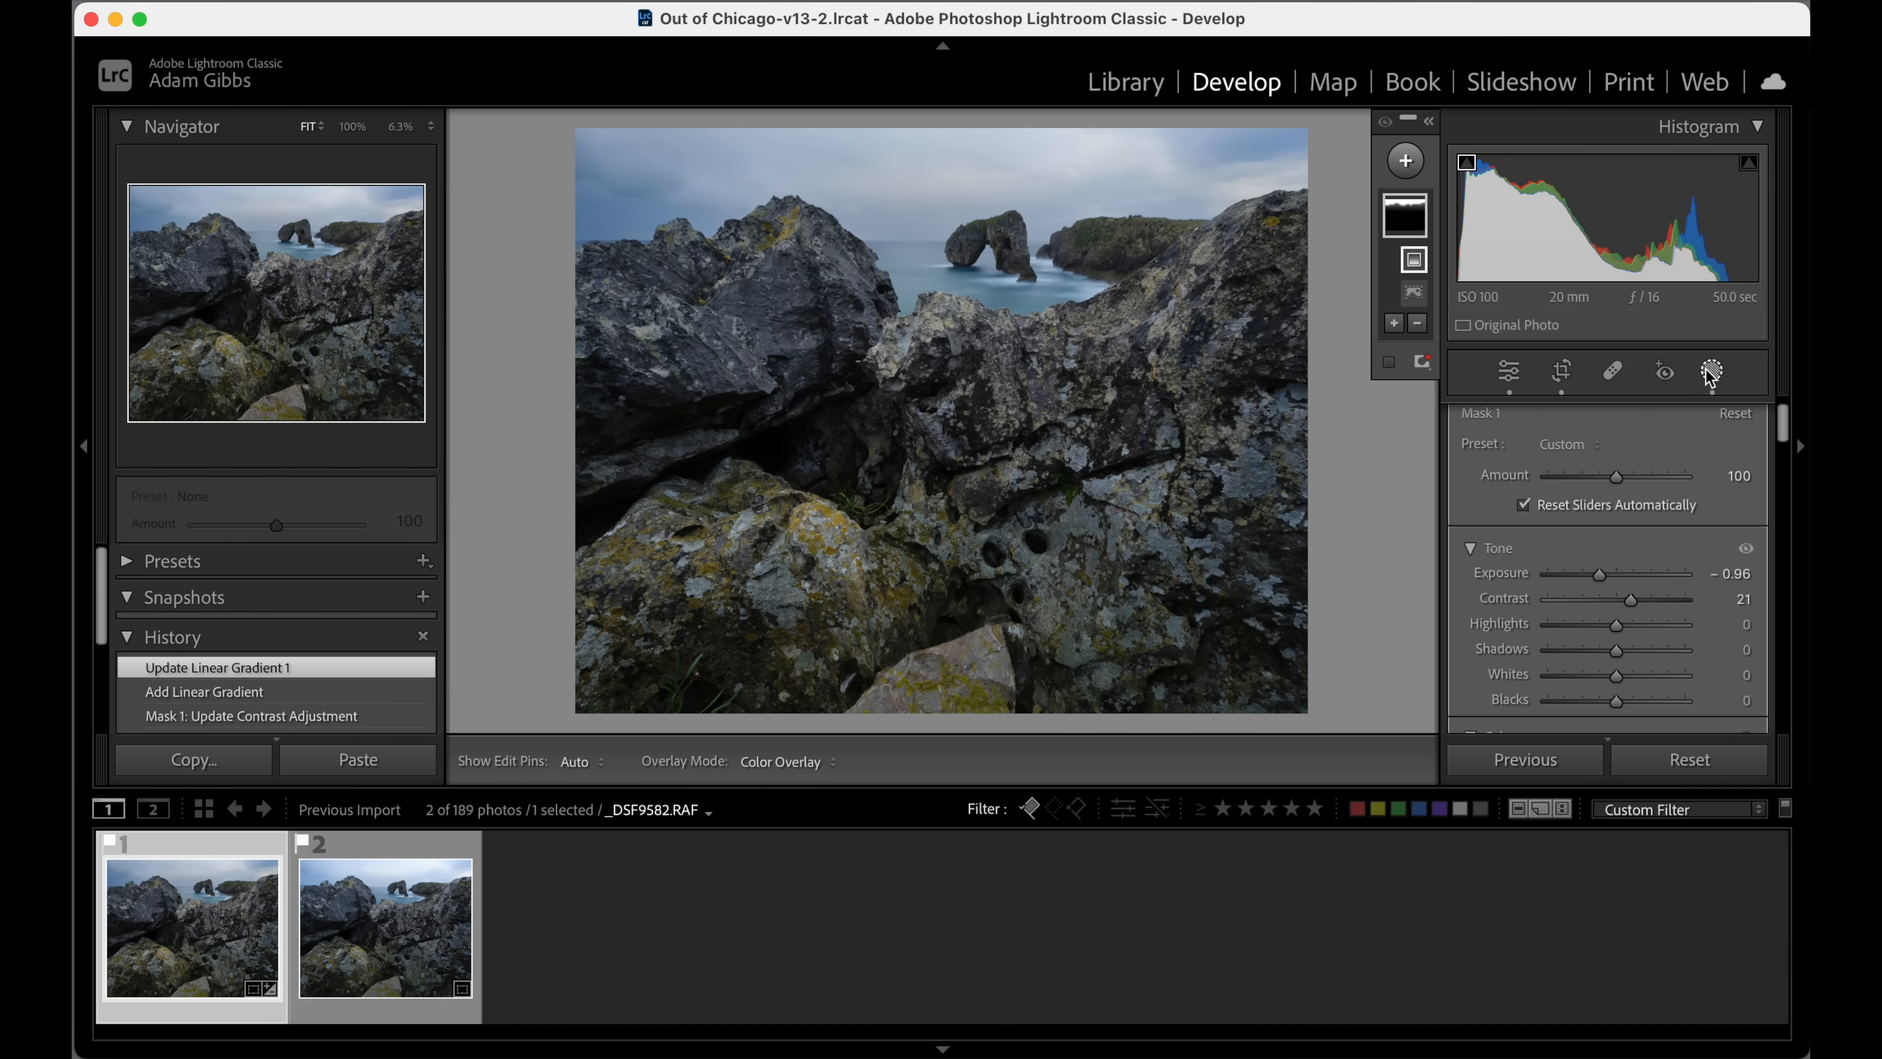
pyautogui.click(1711, 370)
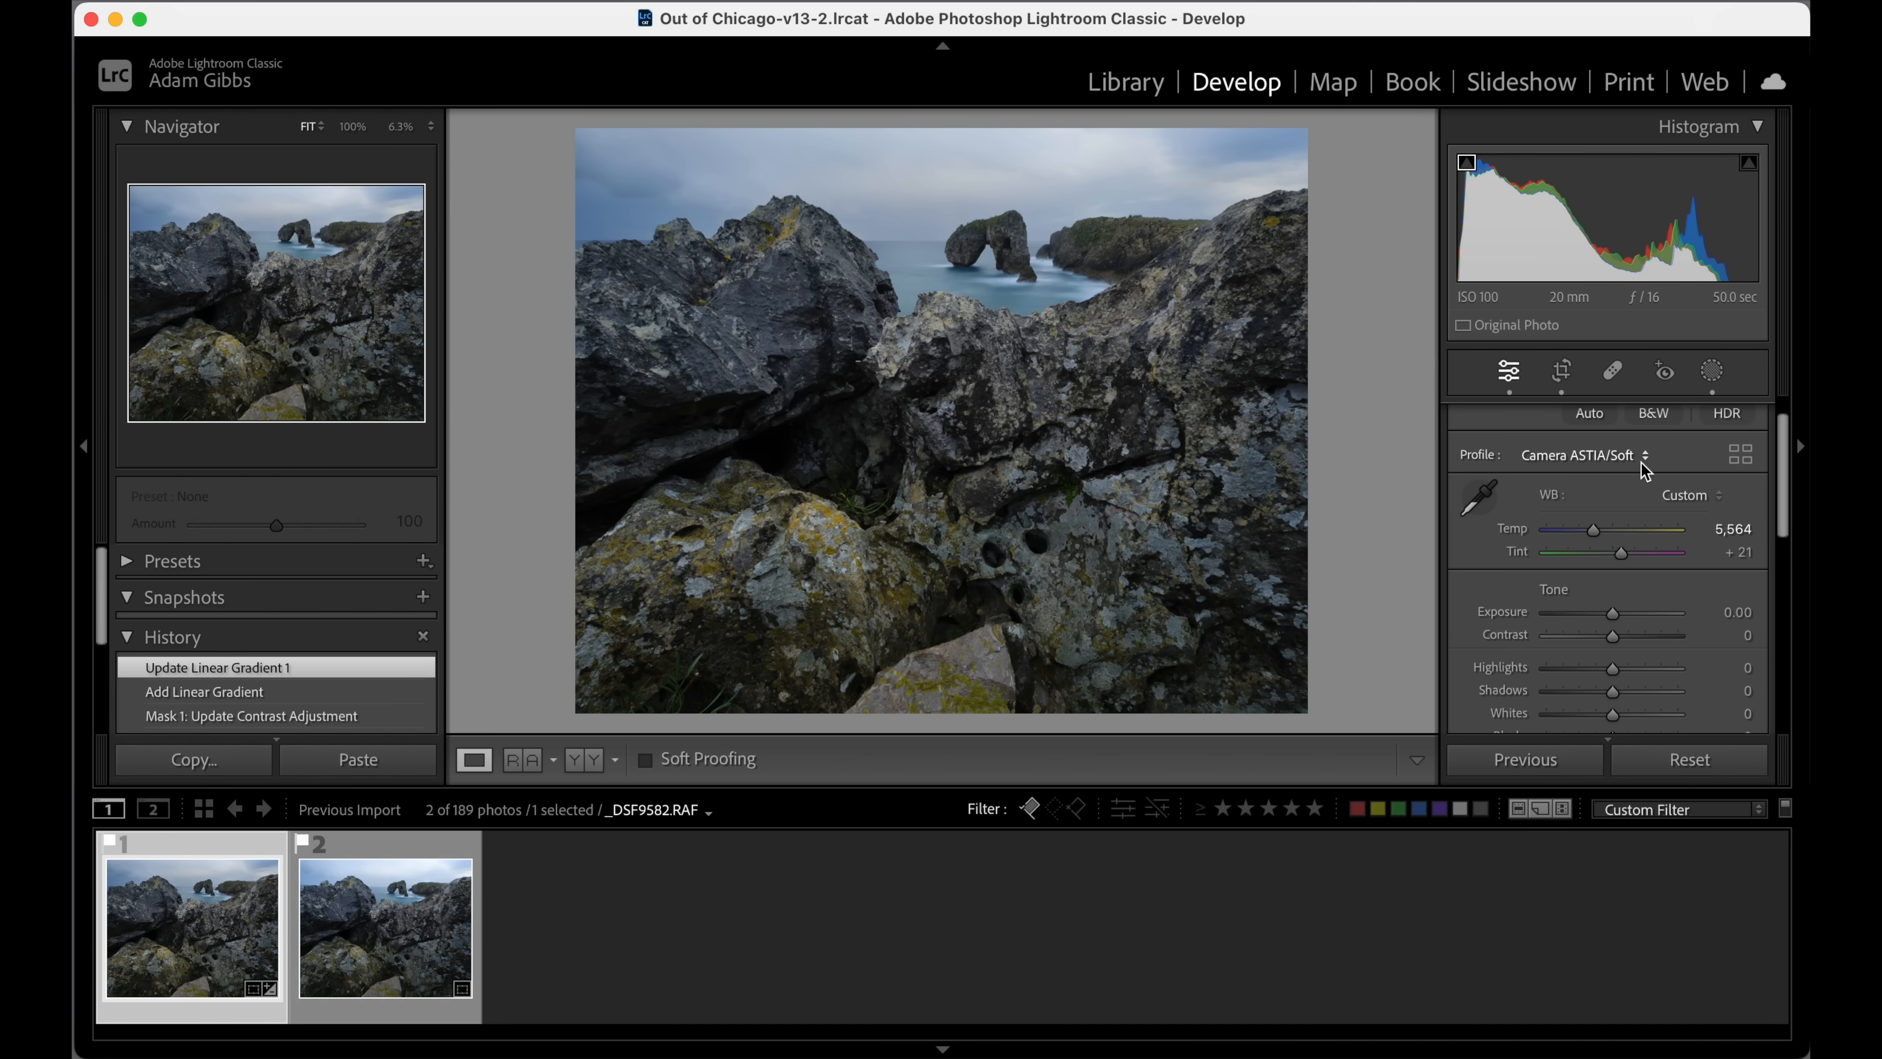
# Set the whole photo's blacks to -3 and whites to +58.
pyautogui.scroll(-3, 1640, 462)
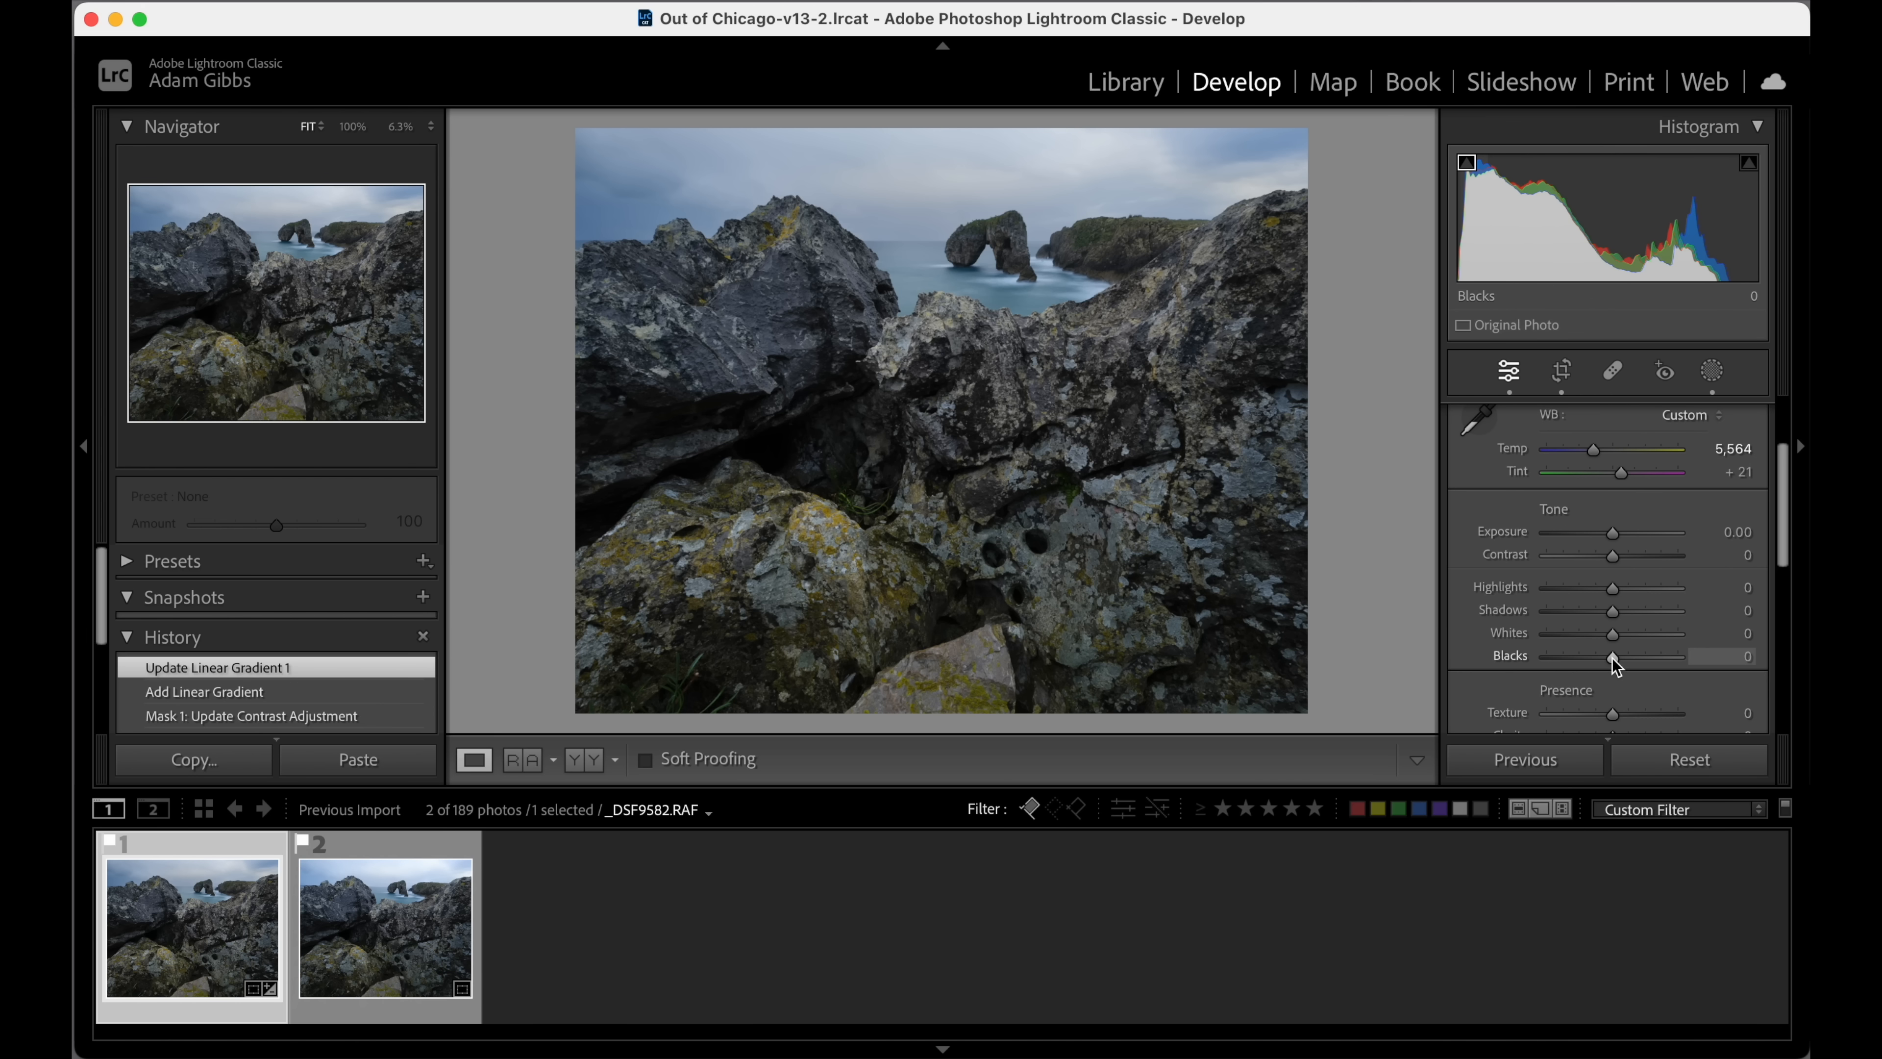
pyautogui.press('alt')
pyautogui.moveTo(1613, 657); pyautogui.dragTo(1651, 643)
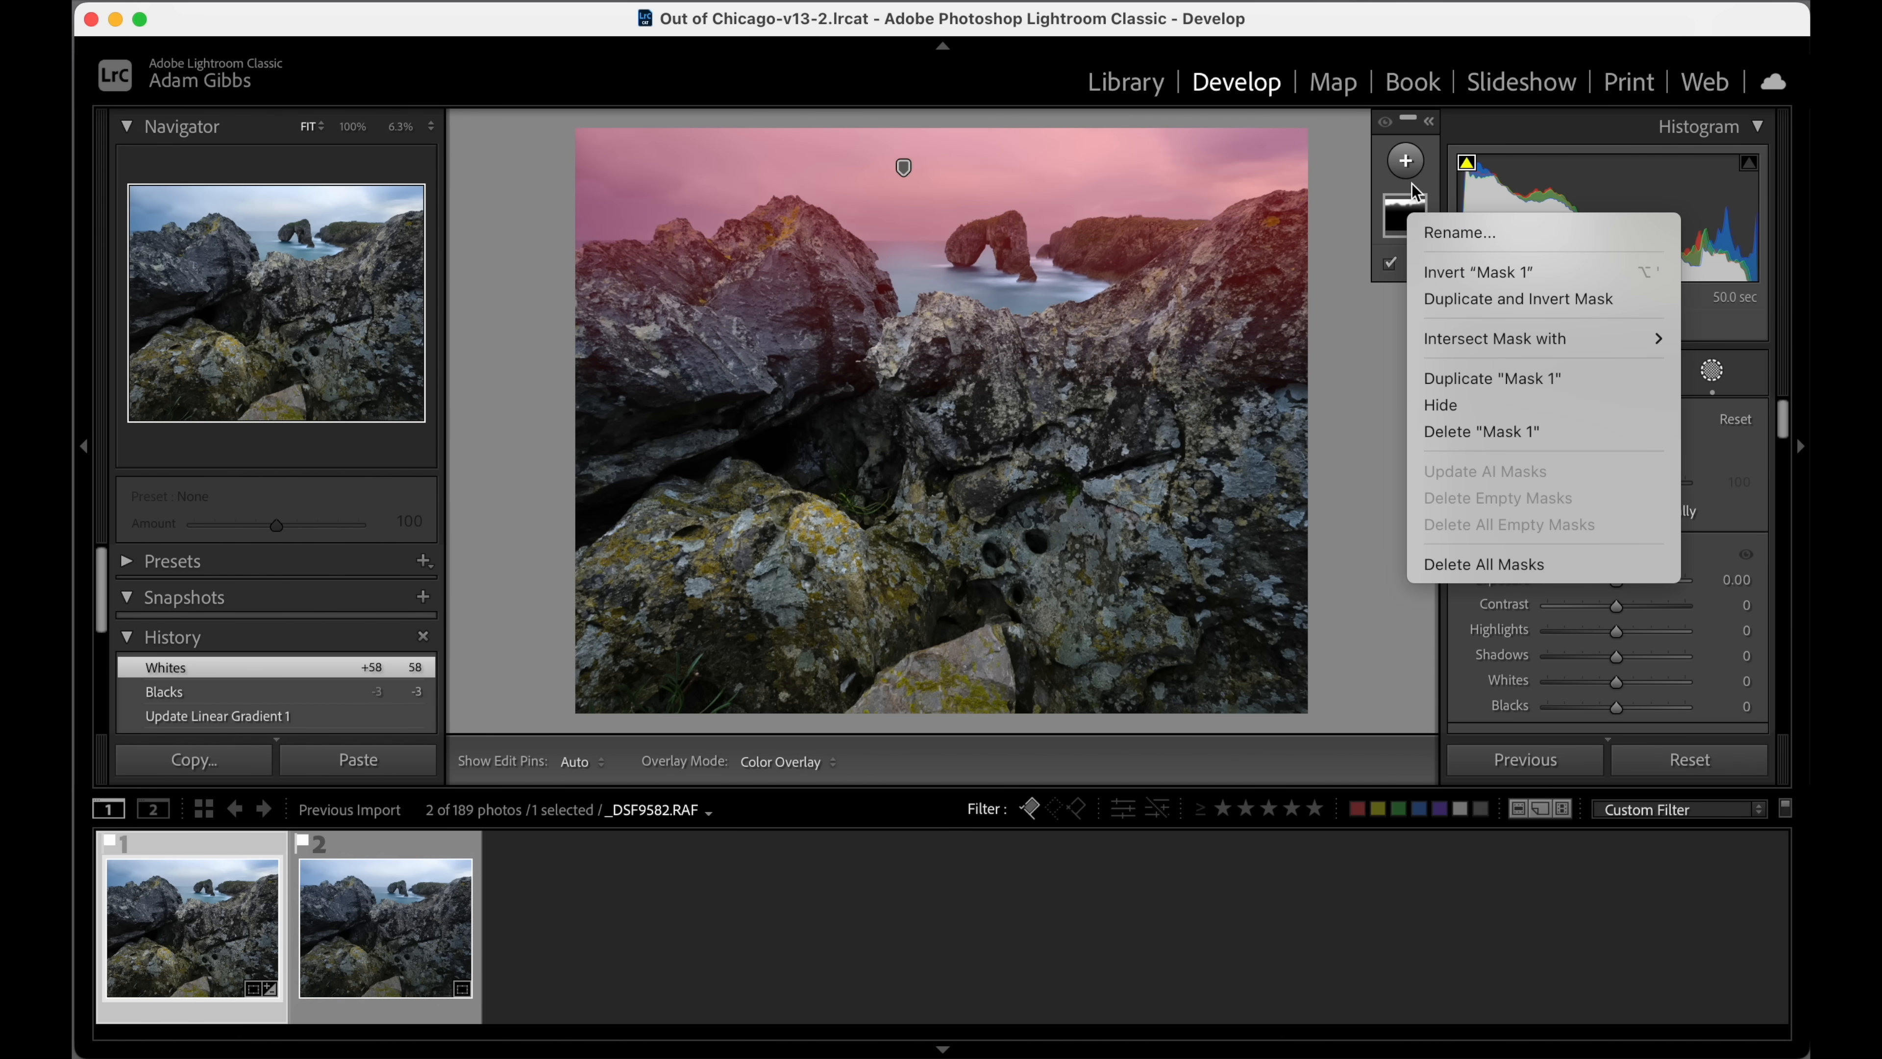
# Add a wide radial gradient mask over the foreground rocks, shift it lower, and reduce its height to keep it below the sea arch.
pyautogui.click(1411, 160)
pyautogui.click(1410, 160)
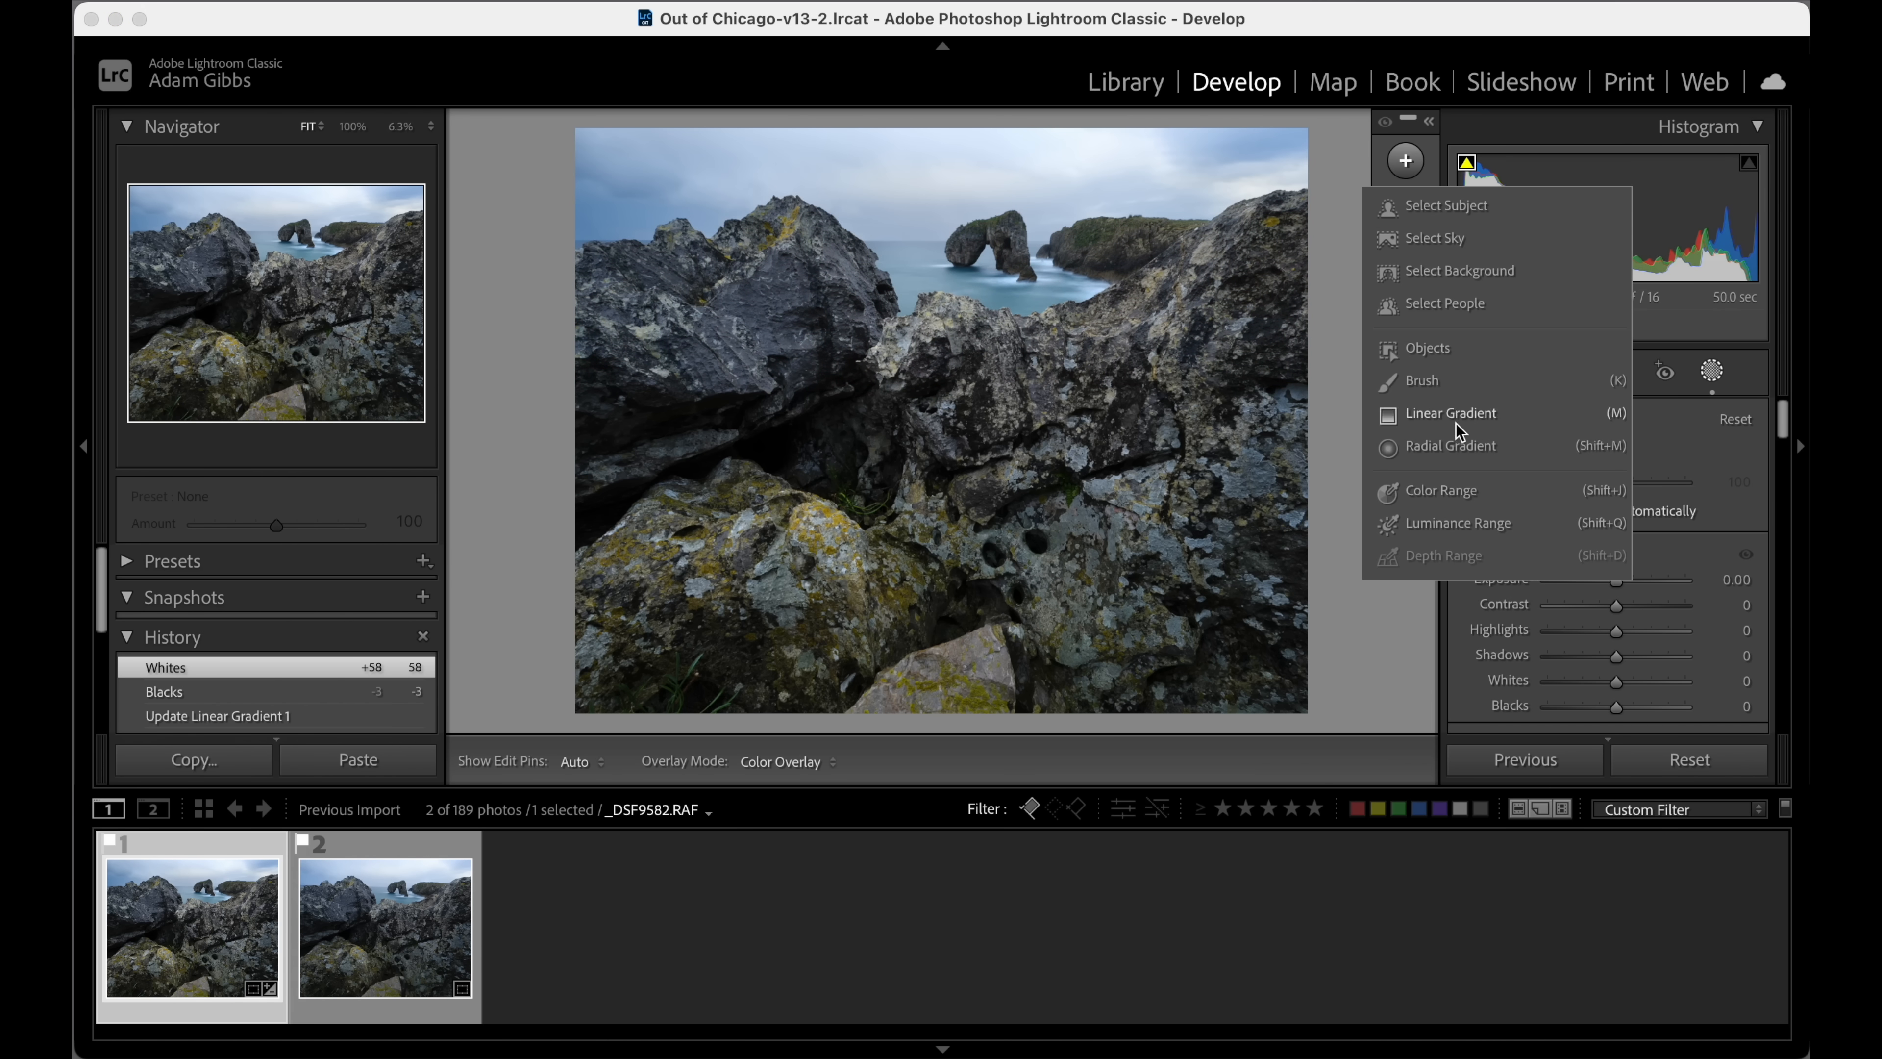
pyautogui.click(1456, 443)
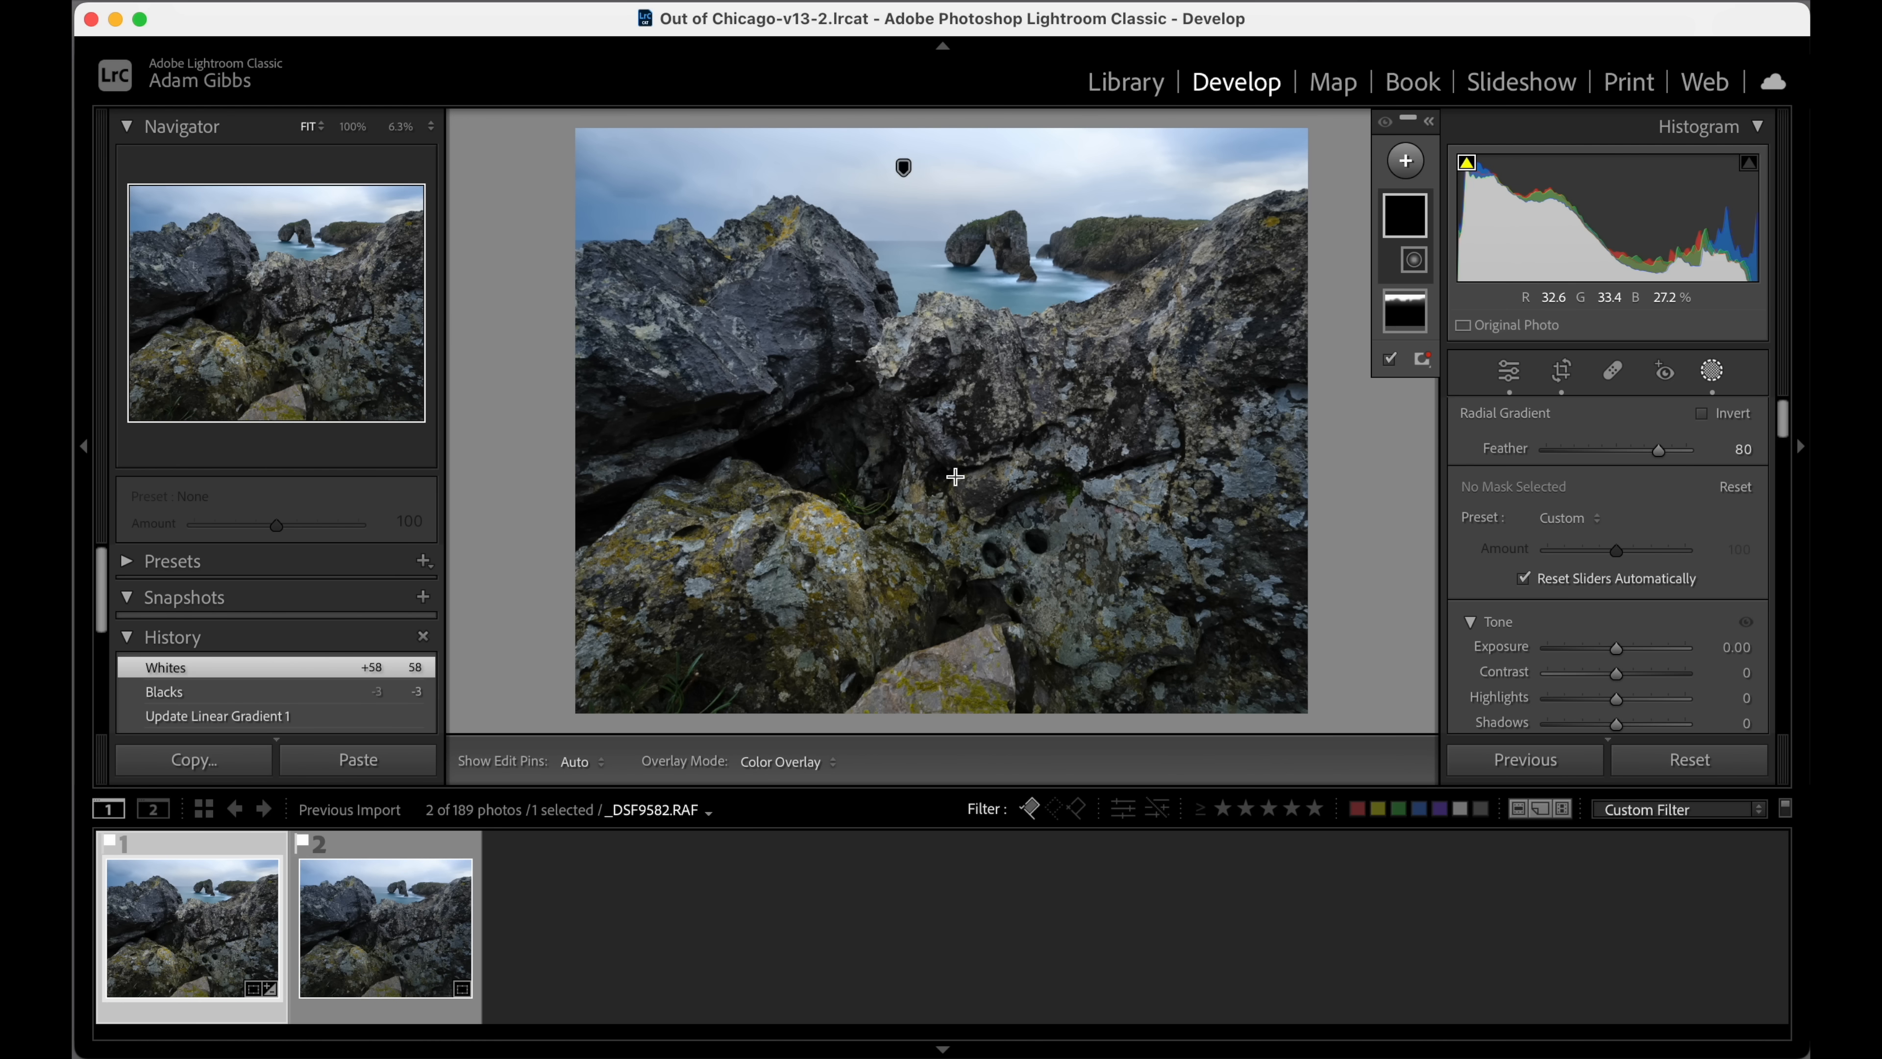
pyautogui.moveTo(931, 451); pyautogui.dragTo(1435, 694)
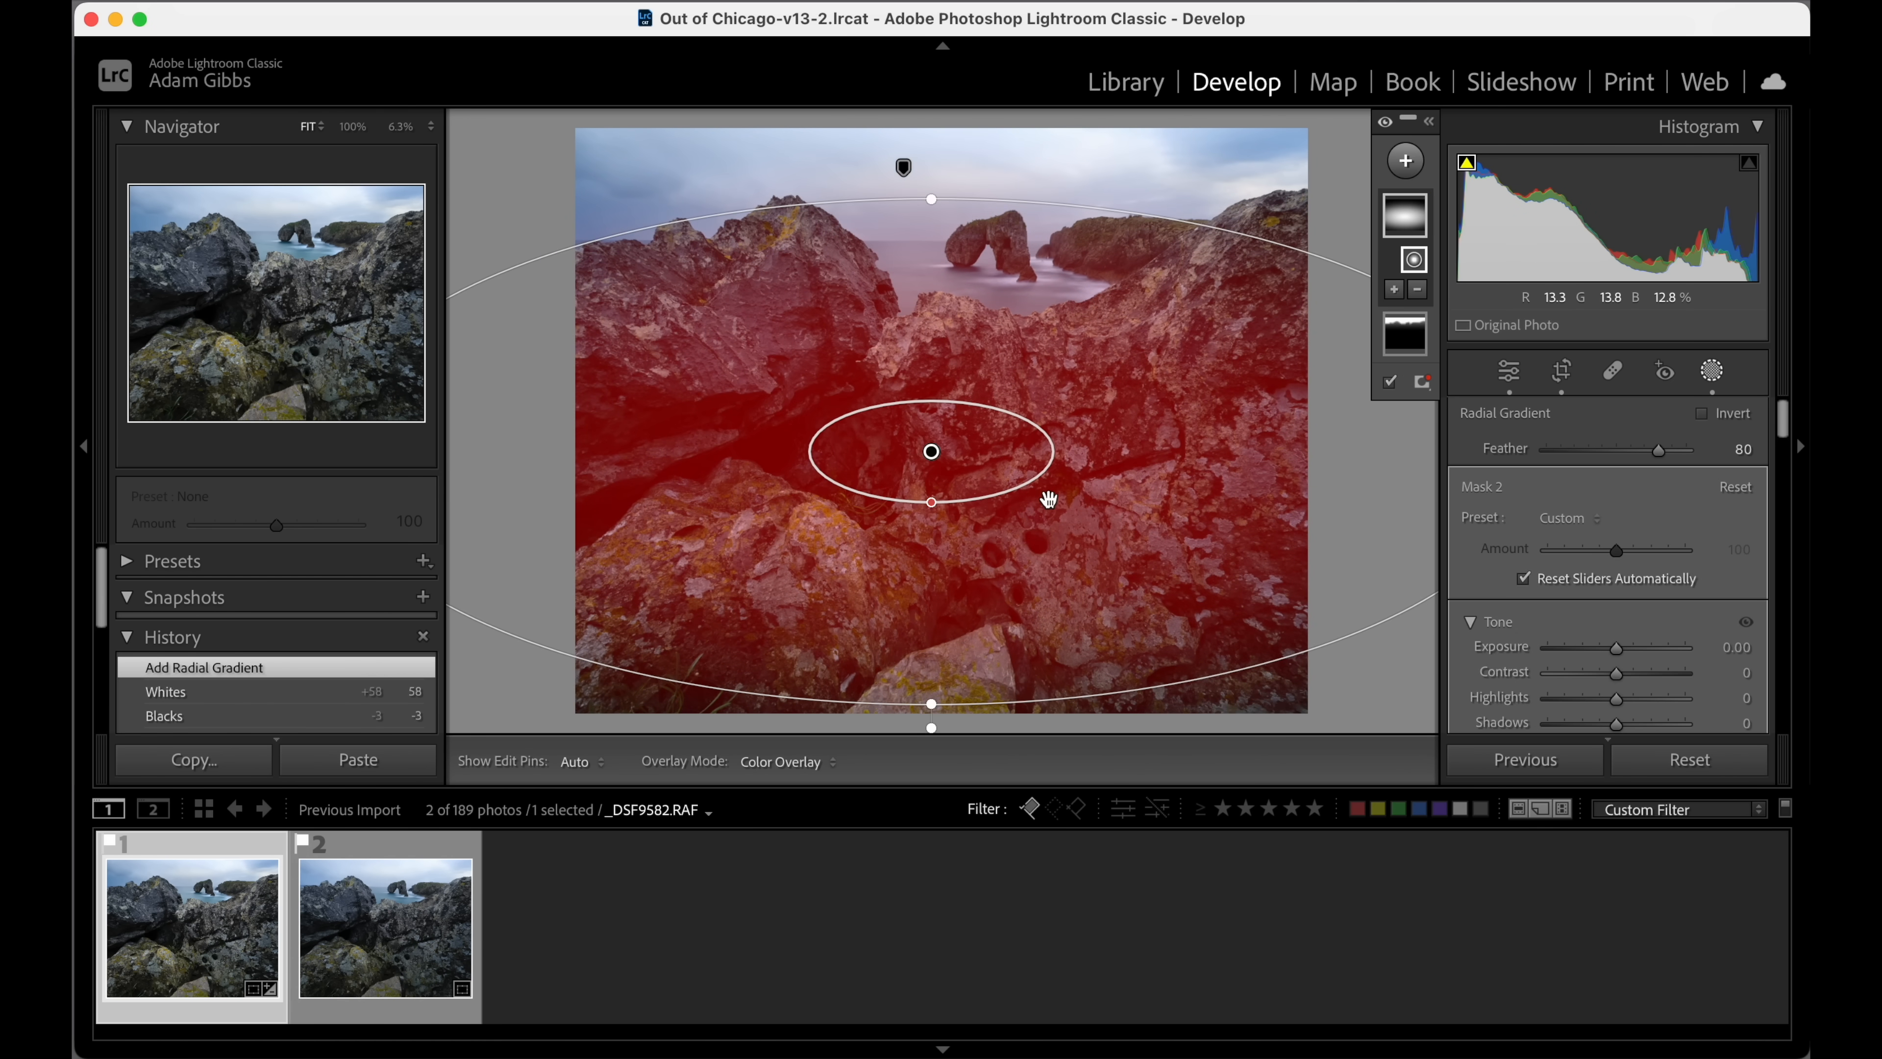
pyautogui.moveTo(1047, 501); pyautogui.dragTo(1109, 577)
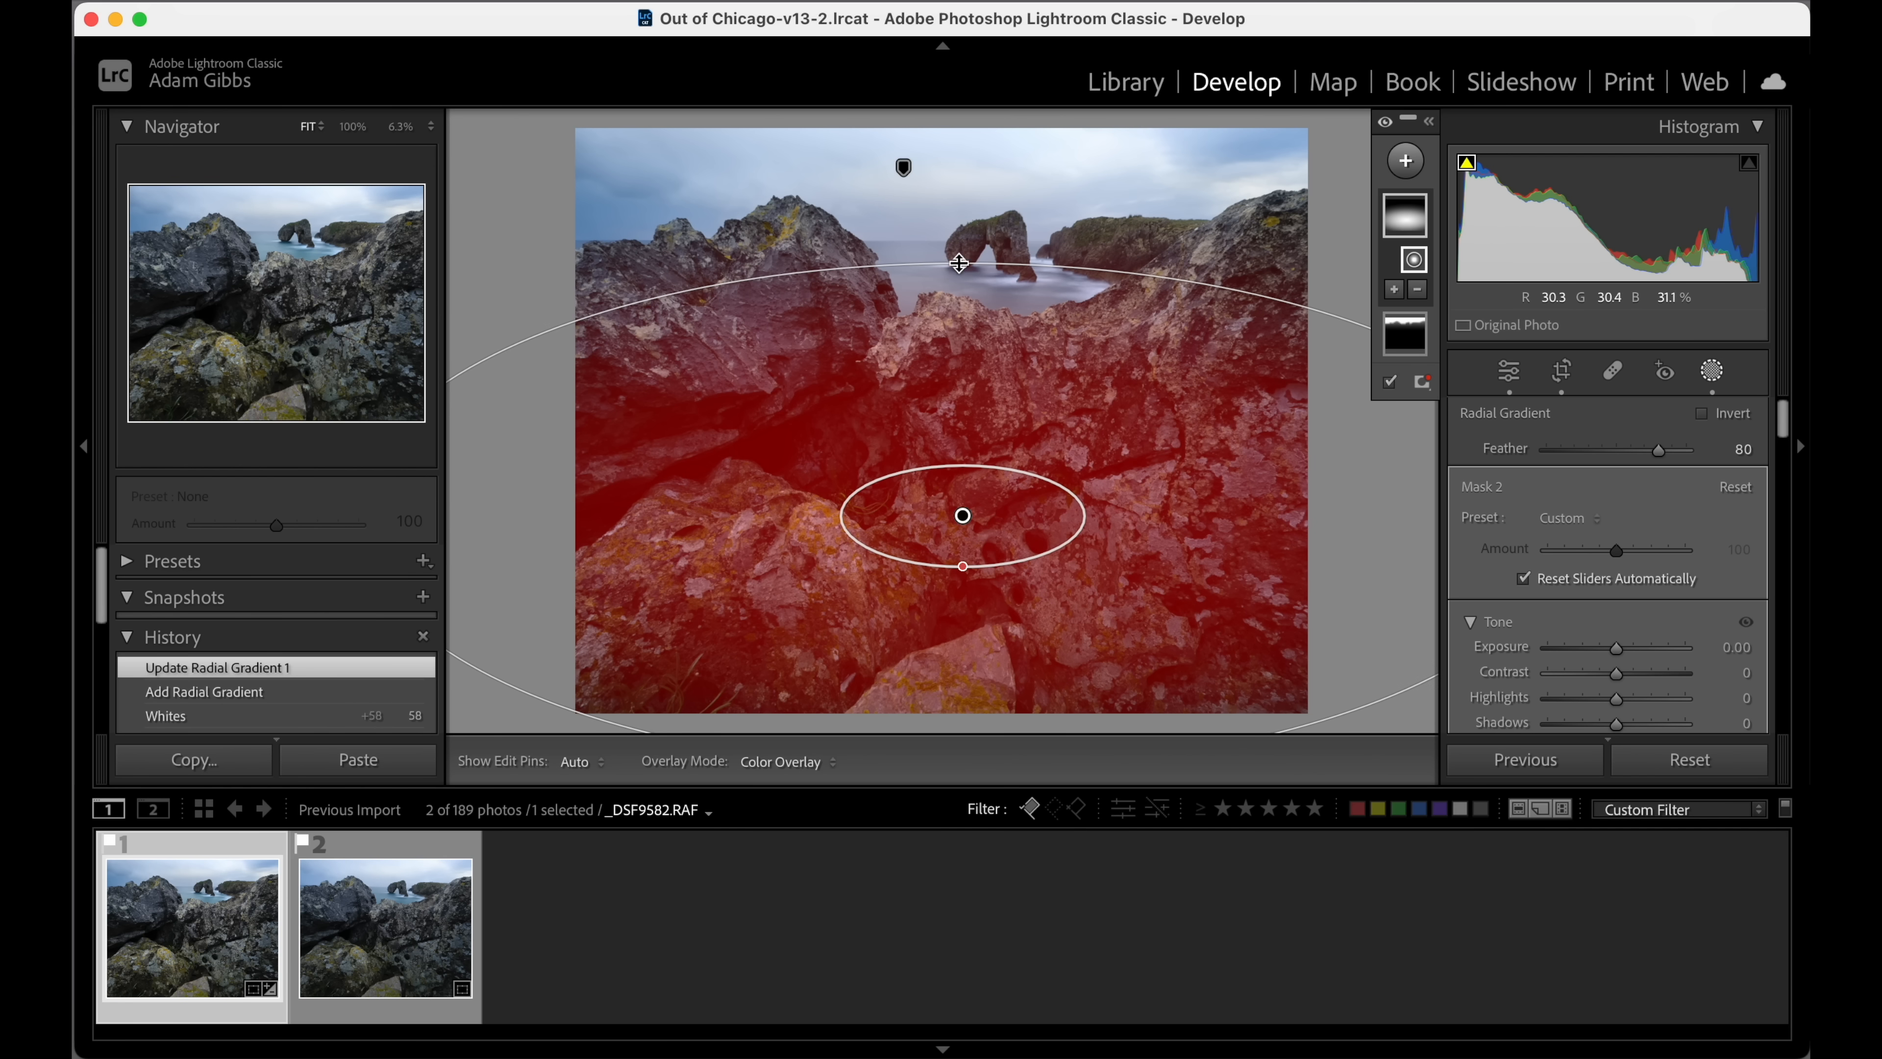
pyautogui.moveTo(960, 263); pyautogui.dragTo(965, 297)
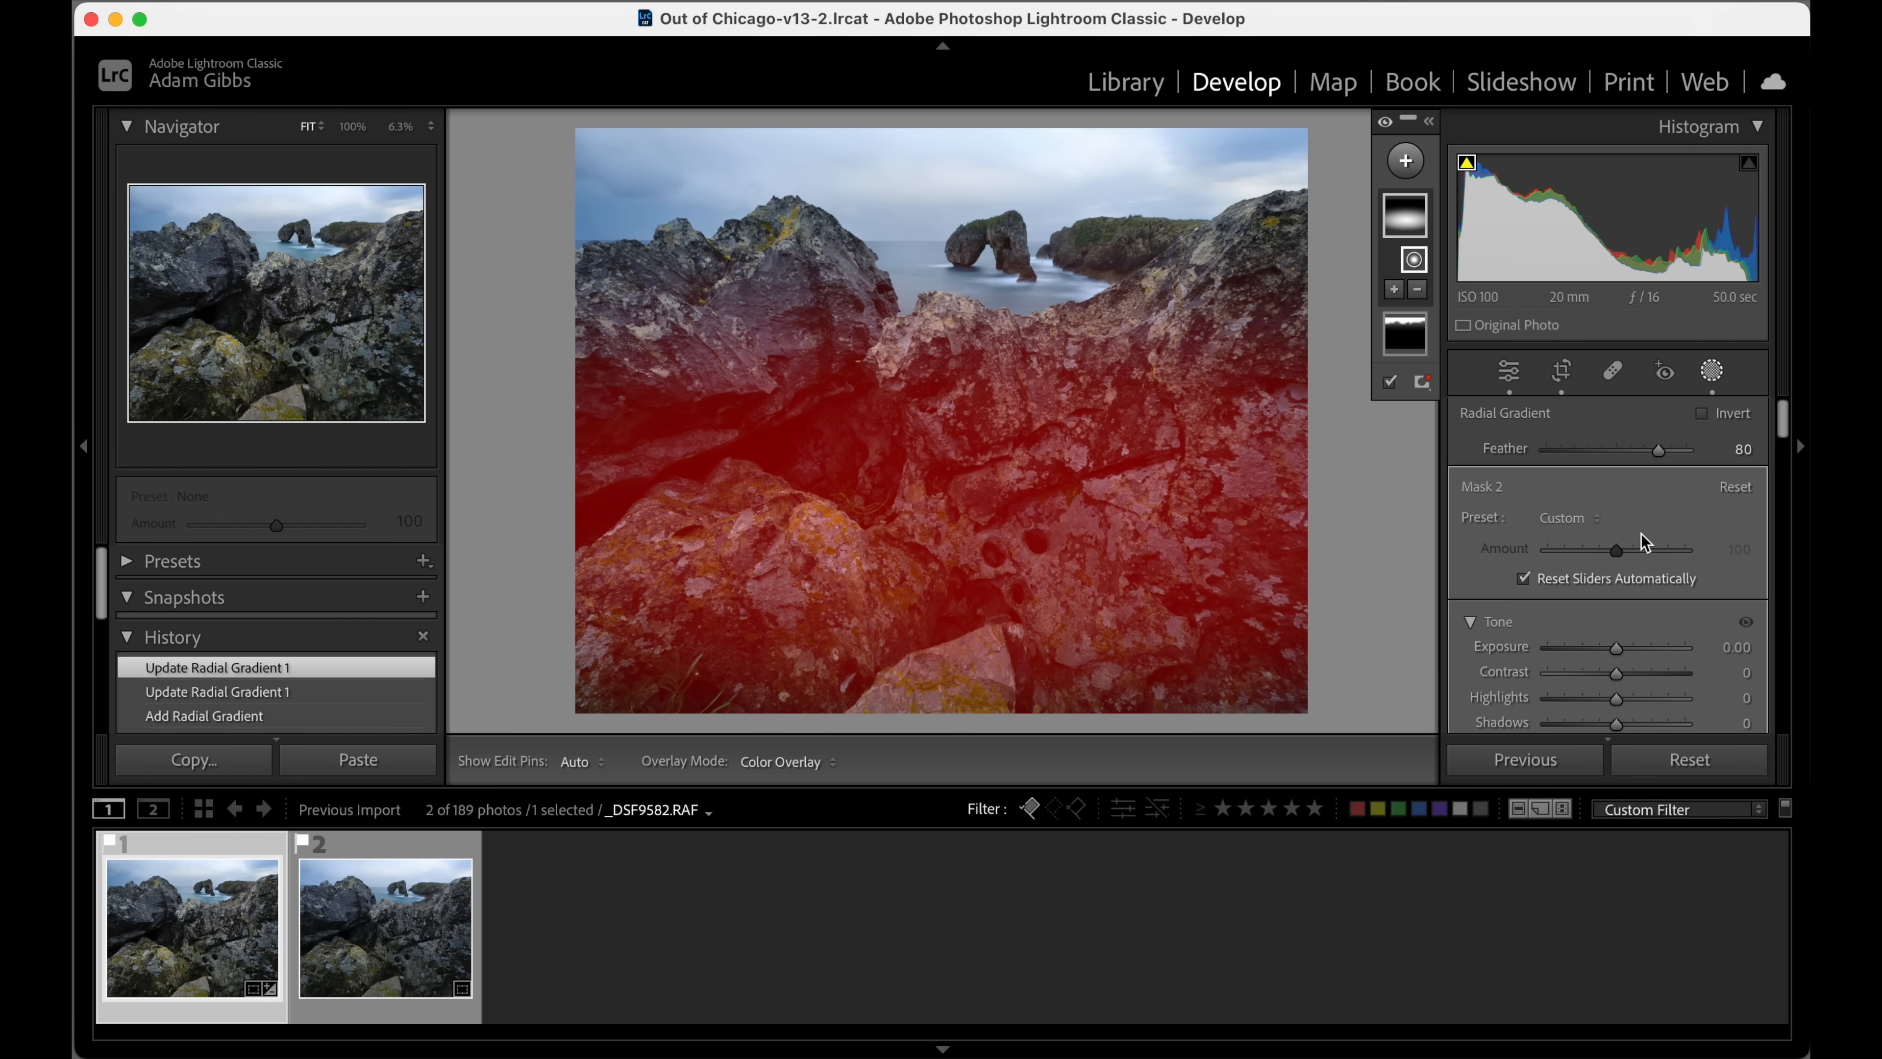
# Brighten the foreground rocks' radial mask with exposure 0.44 and whites 19.
pyautogui.moveTo(1618, 648); pyautogui.dragTo(1625, 648)
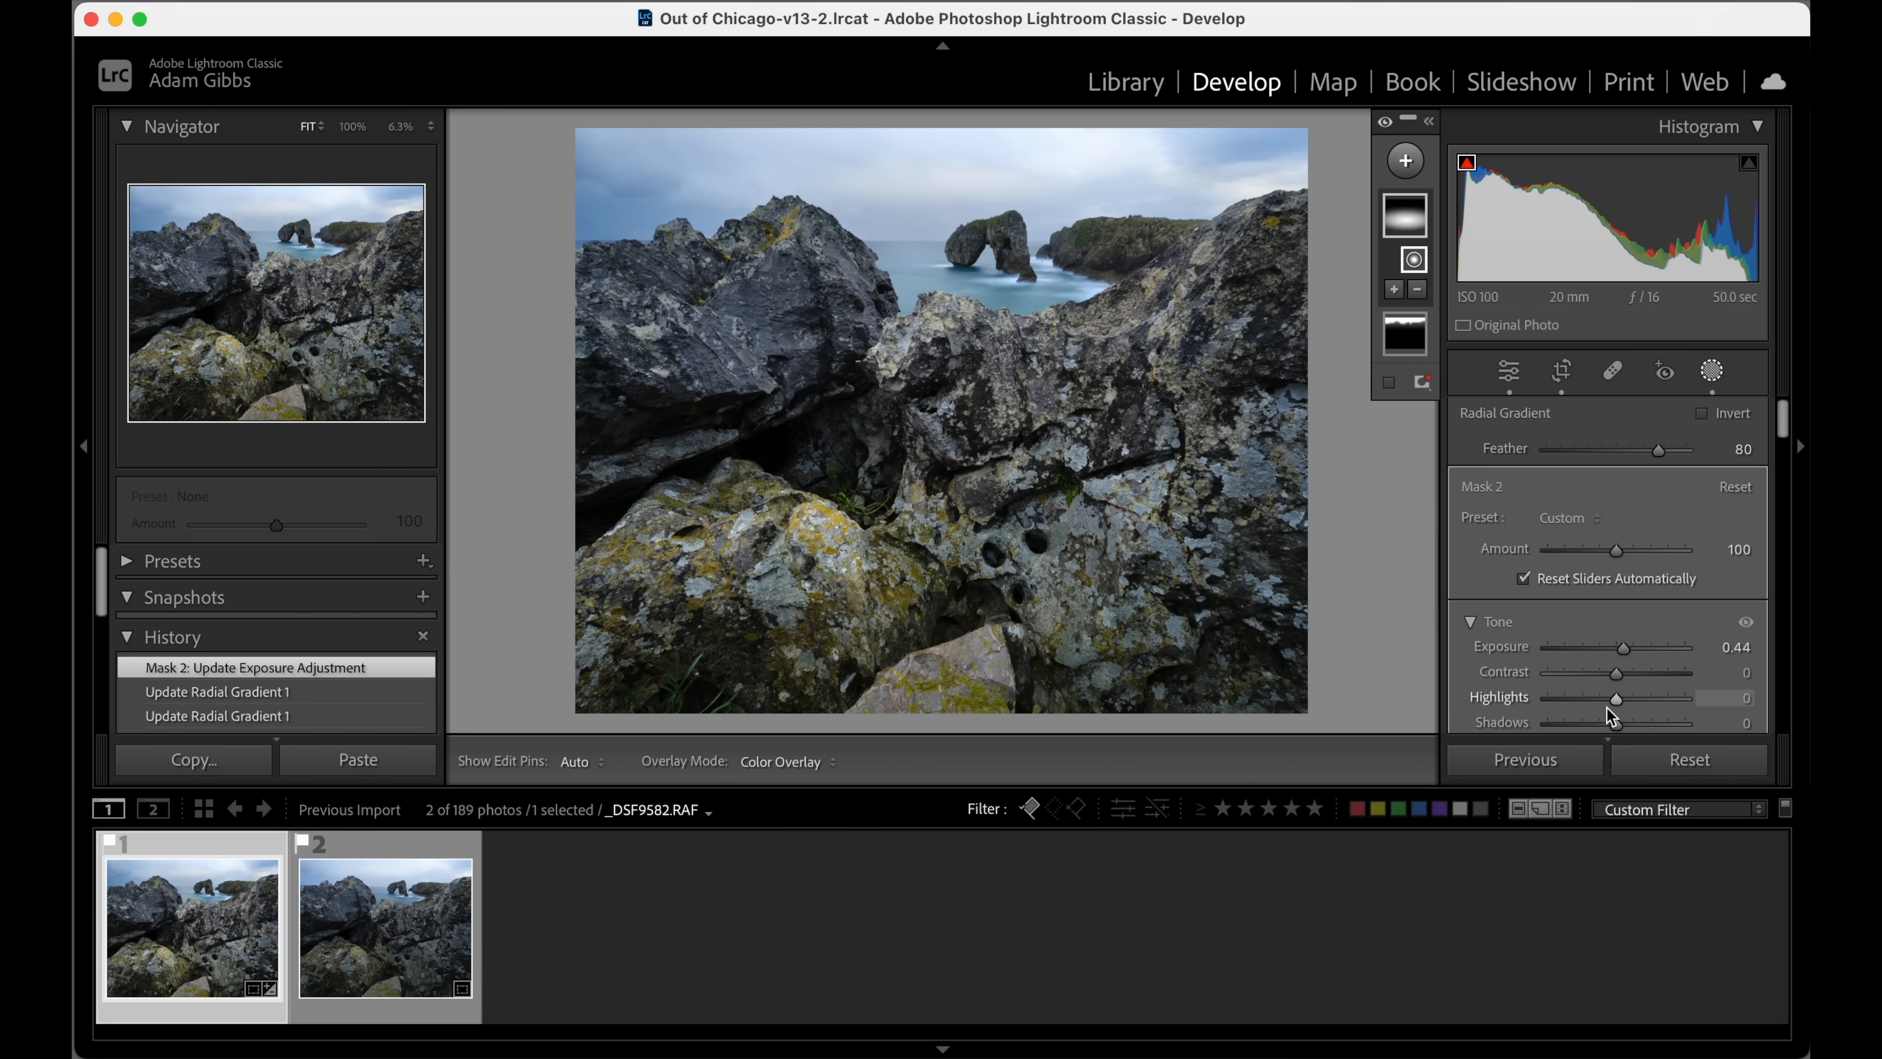
pyautogui.scroll(-1, 1631, 682)
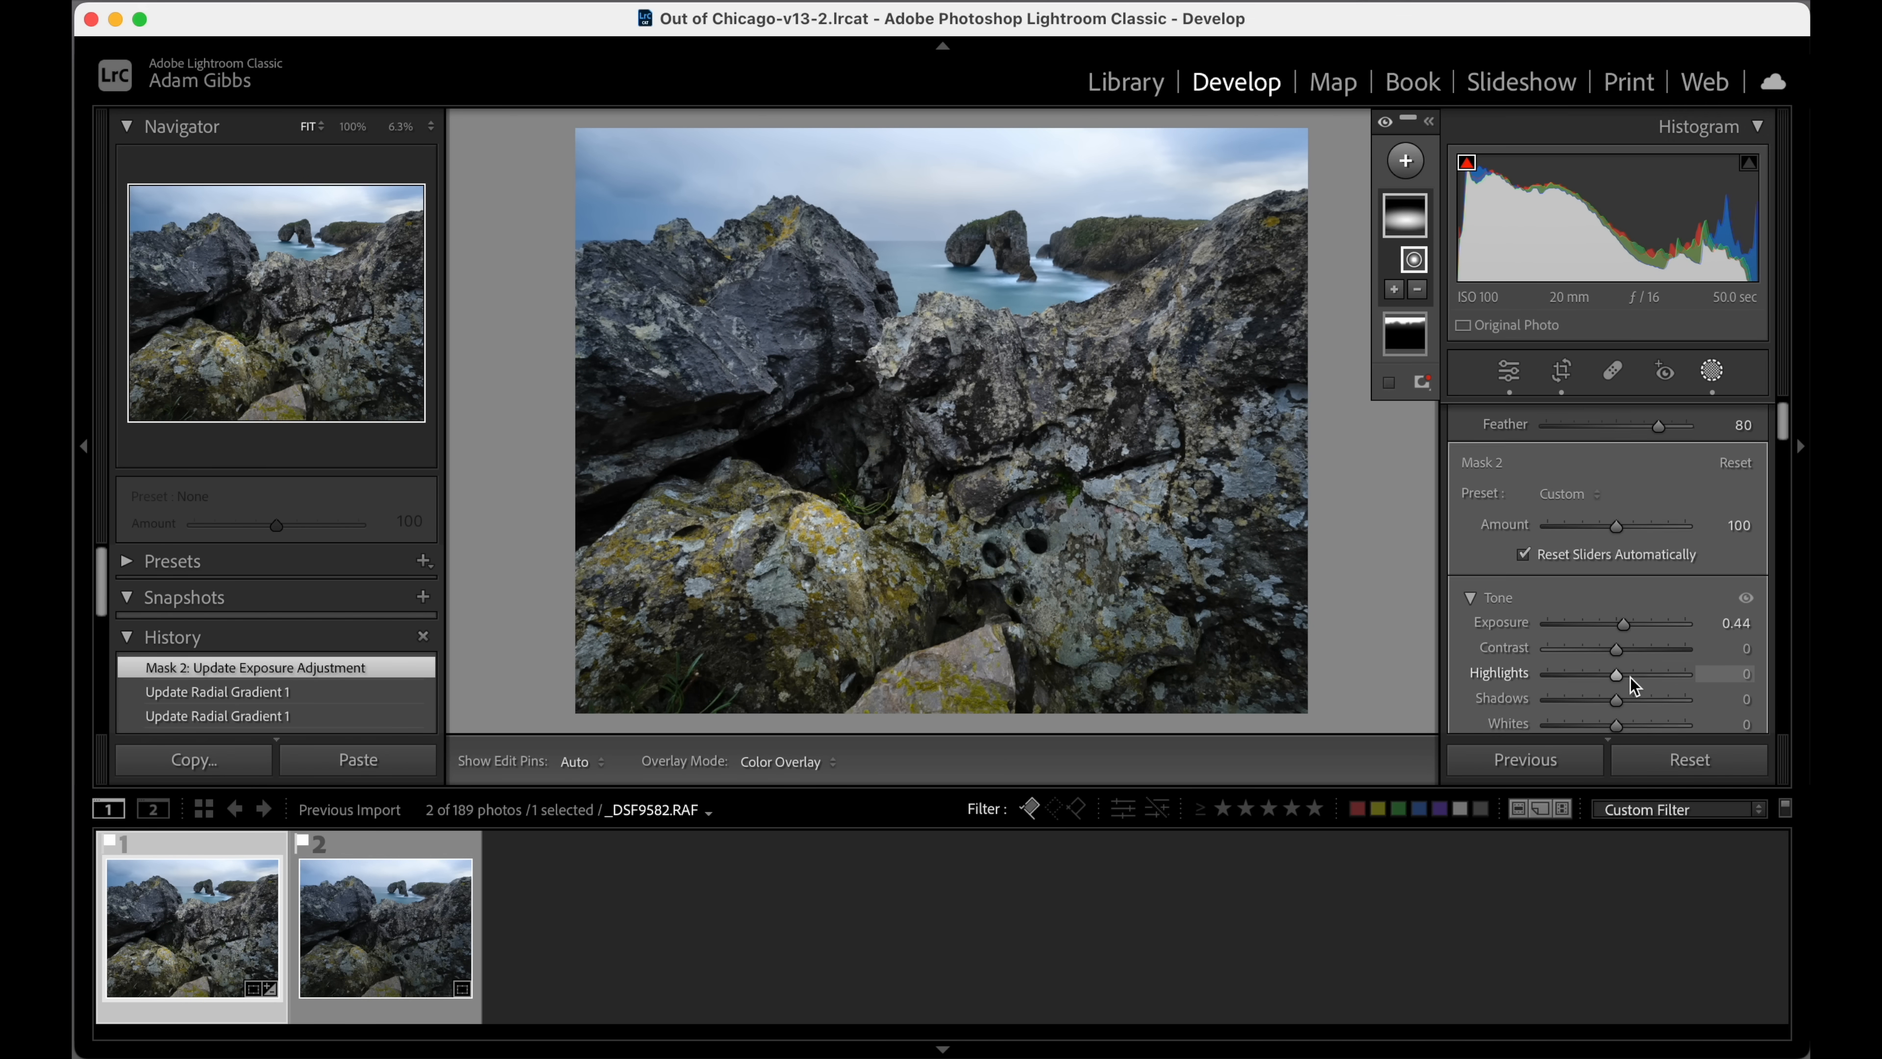
pyautogui.scroll(-1, 1630, 676)
pyautogui.moveTo(1619, 718); pyautogui.dragTo(1632, 718)
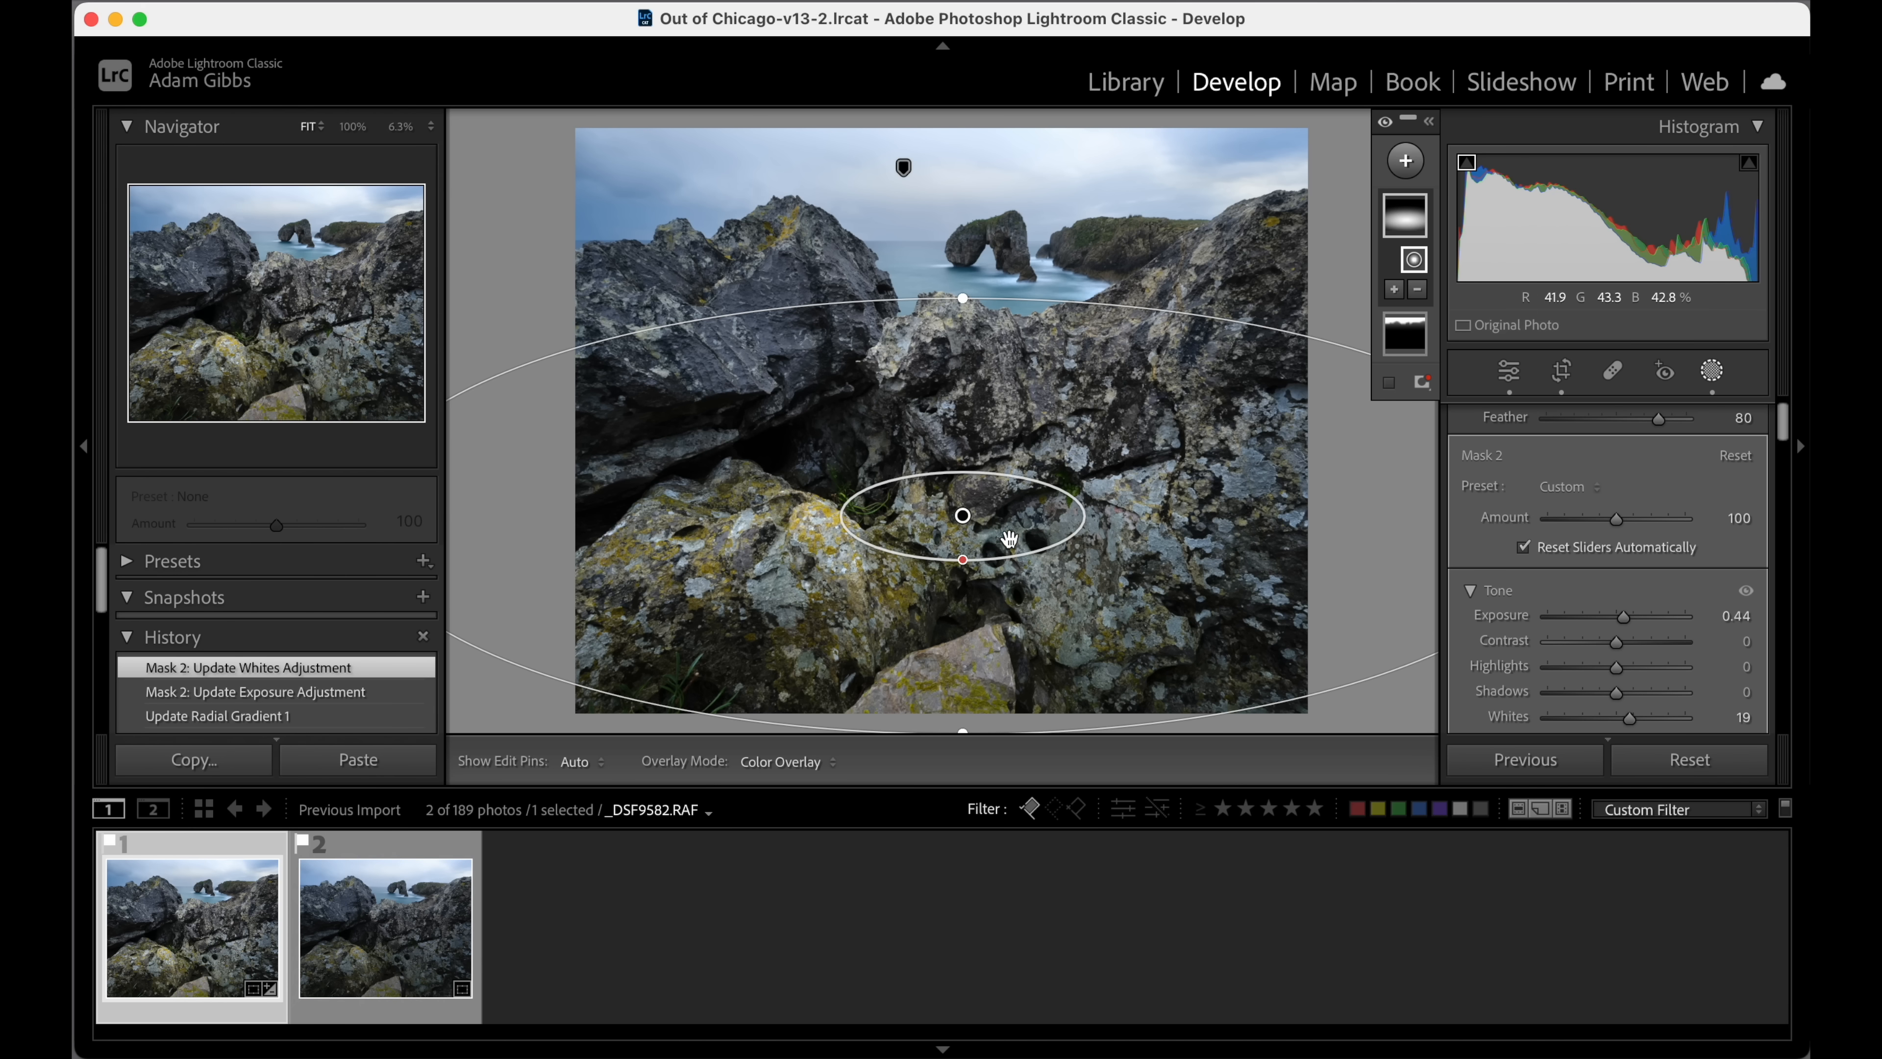
# Move the foreground radial gradient slightly upward and set its exposure to 0.25.
pyautogui.moveTo(1009, 539)
pyautogui.mouseDown()
pyautogui.moveTo(1065, 480)
pyautogui.moveTo(1081, 514)
pyautogui.moveTo(967, 467)
pyautogui.moveTo(1145, 545)
pyautogui.moveTo(1212, 540)
pyautogui.moveTo(883, 453)
pyautogui.moveTo(931, 483)
pyautogui.moveTo(897, 428)
pyautogui.moveTo(999, 528)
pyautogui.moveTo(1029, 522)
pyautogui.mouseUp()
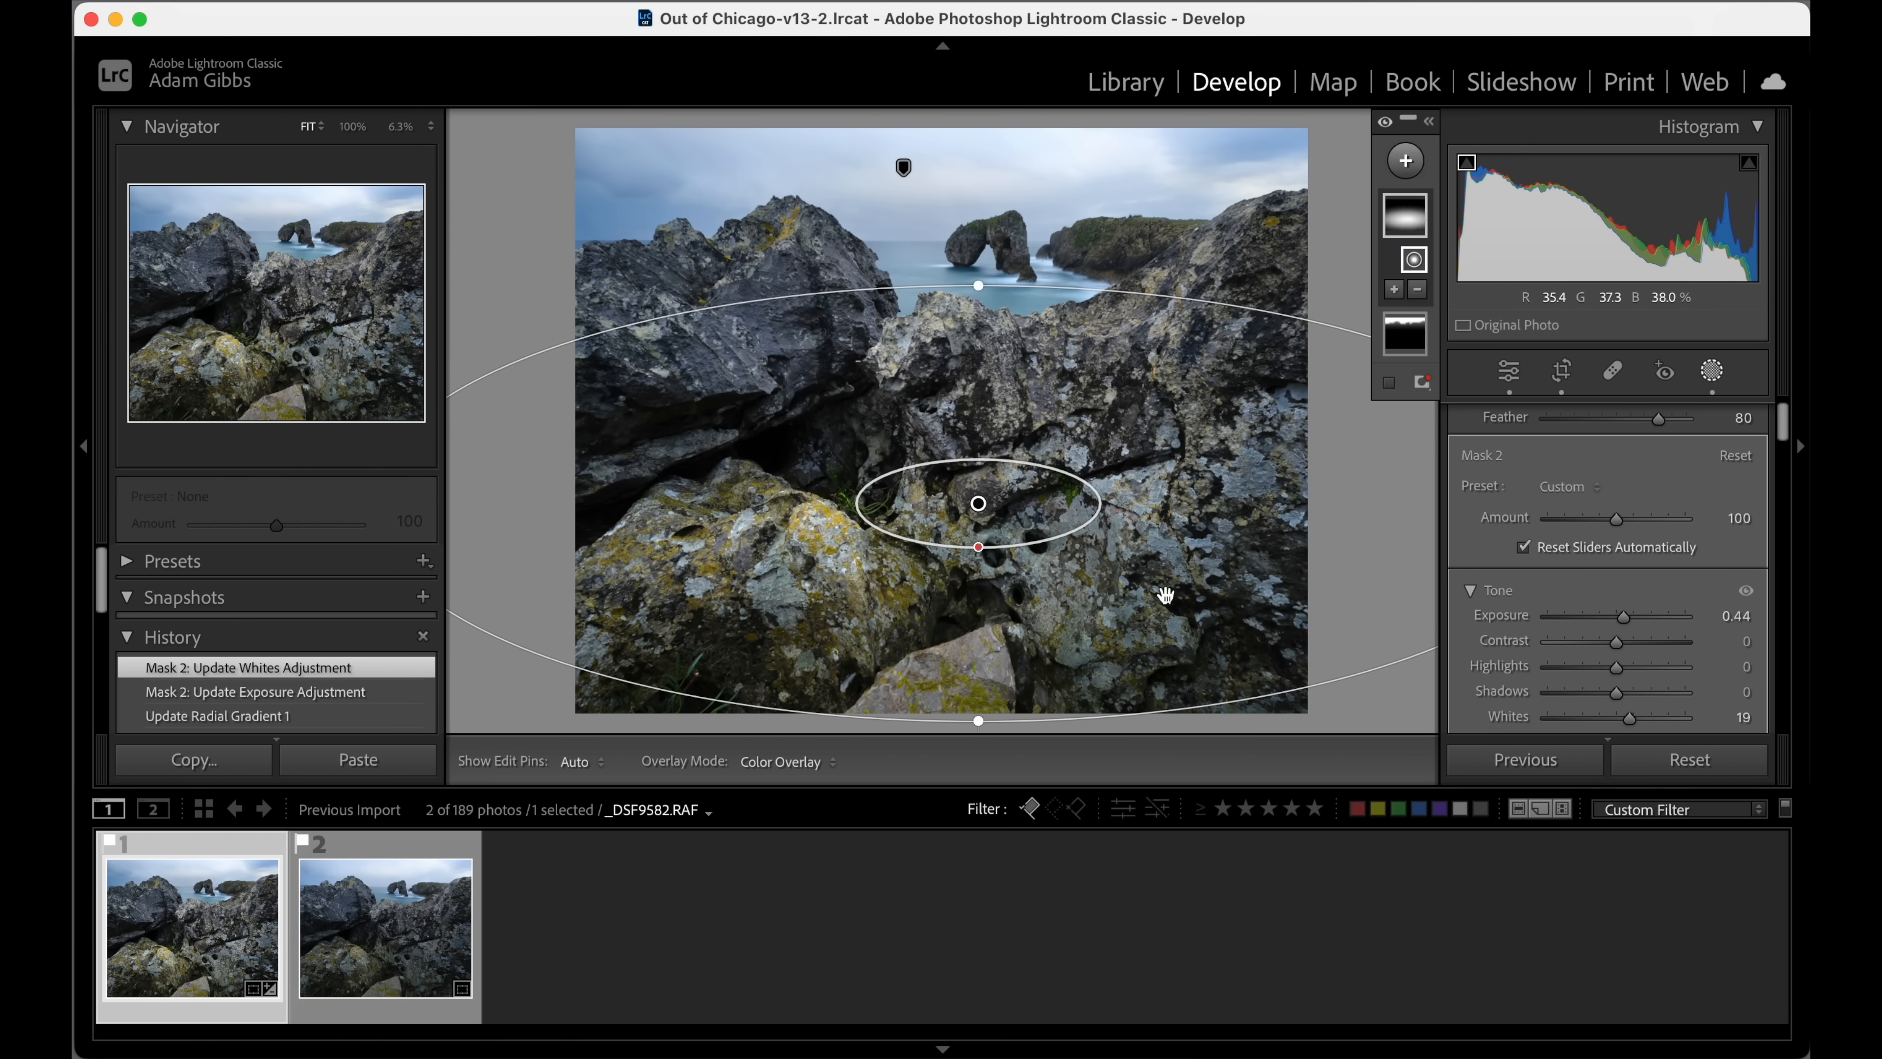
pyautogui.click(1623, 619)
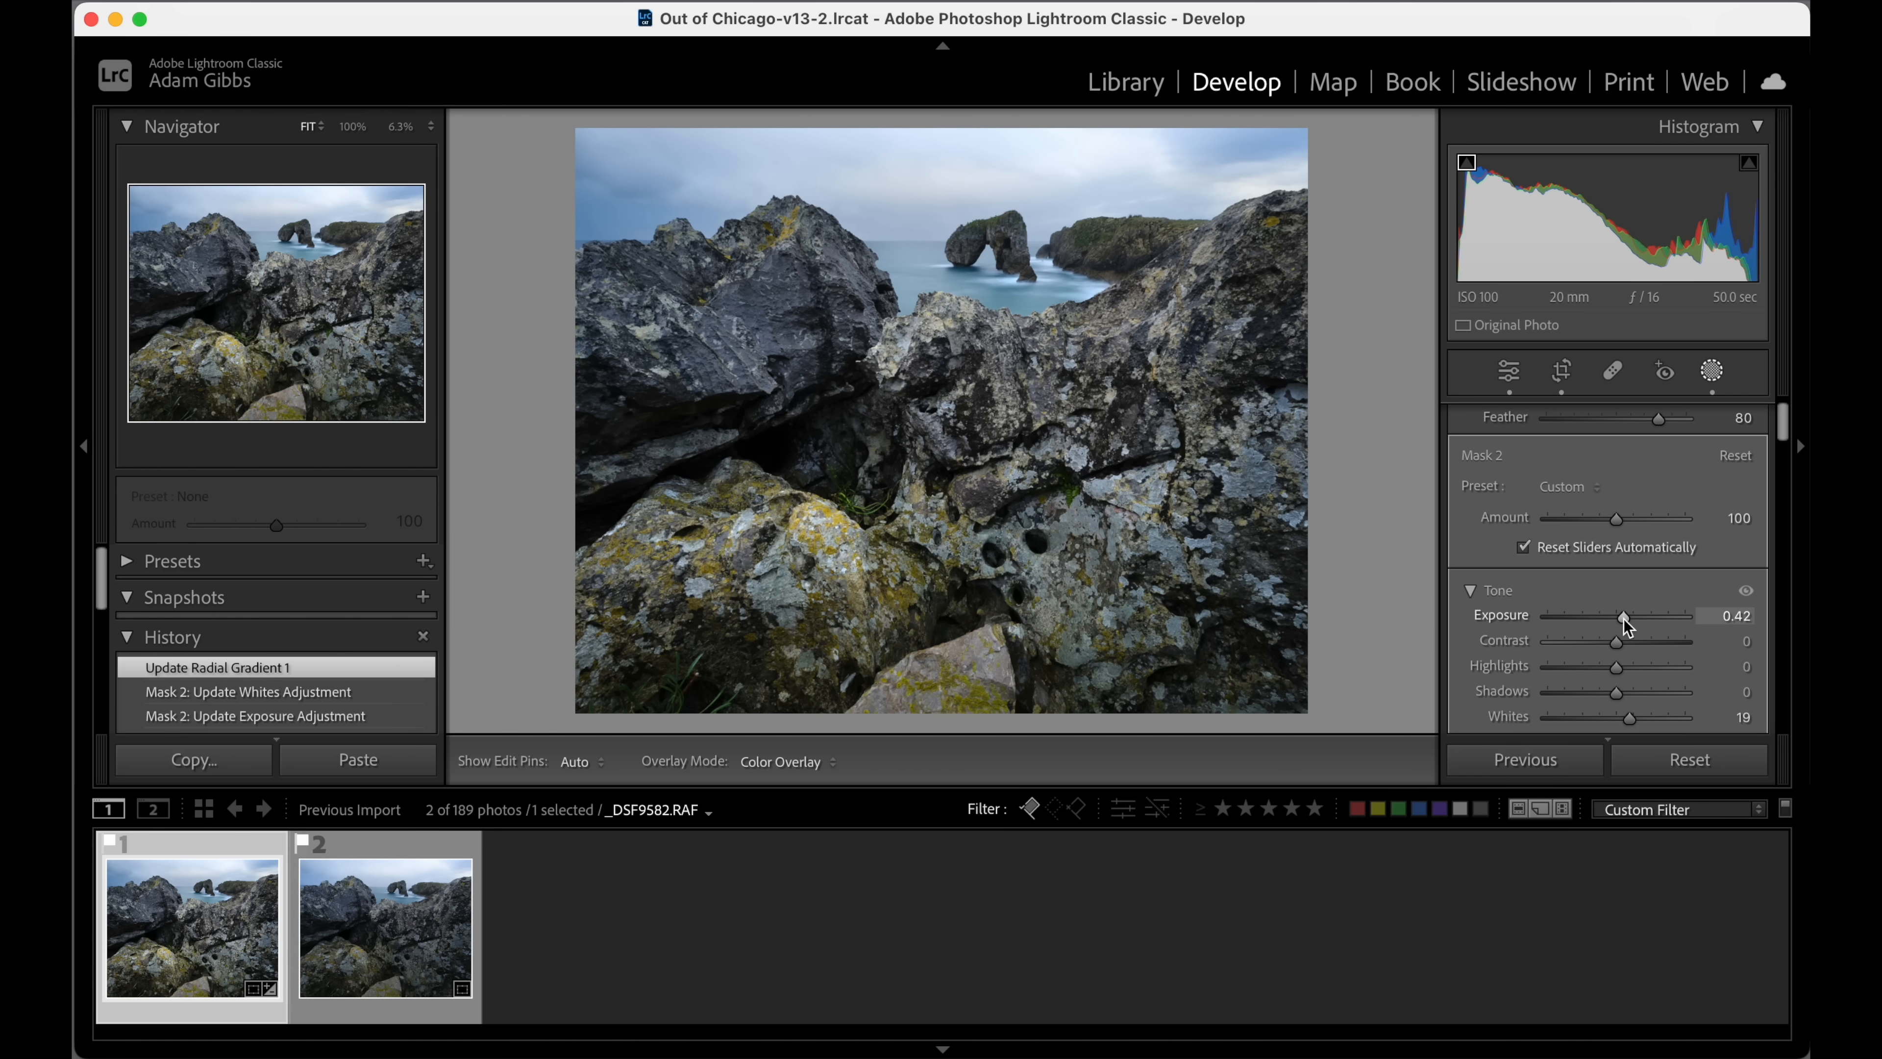
pyautogui.moveTo(1623, 620); pyautogui.dragTo(1620, 620)
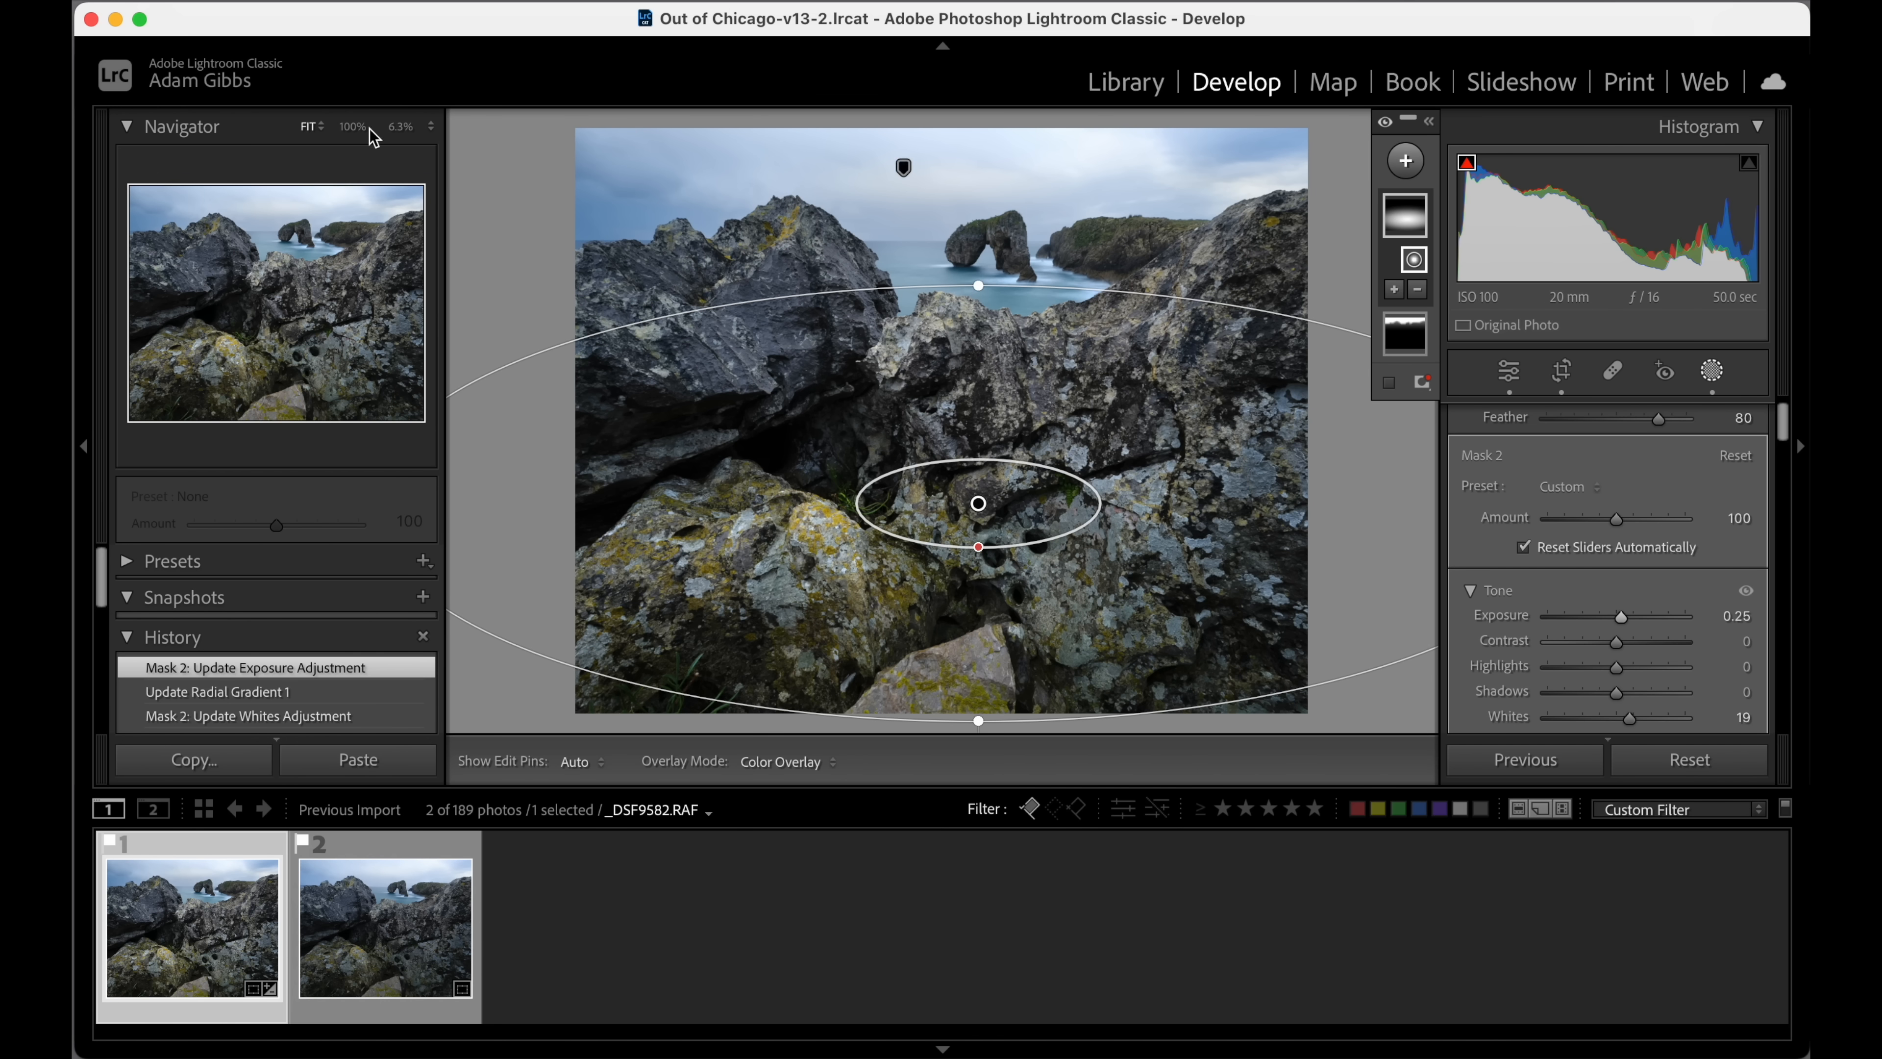
pyautogui.click(398, 128)
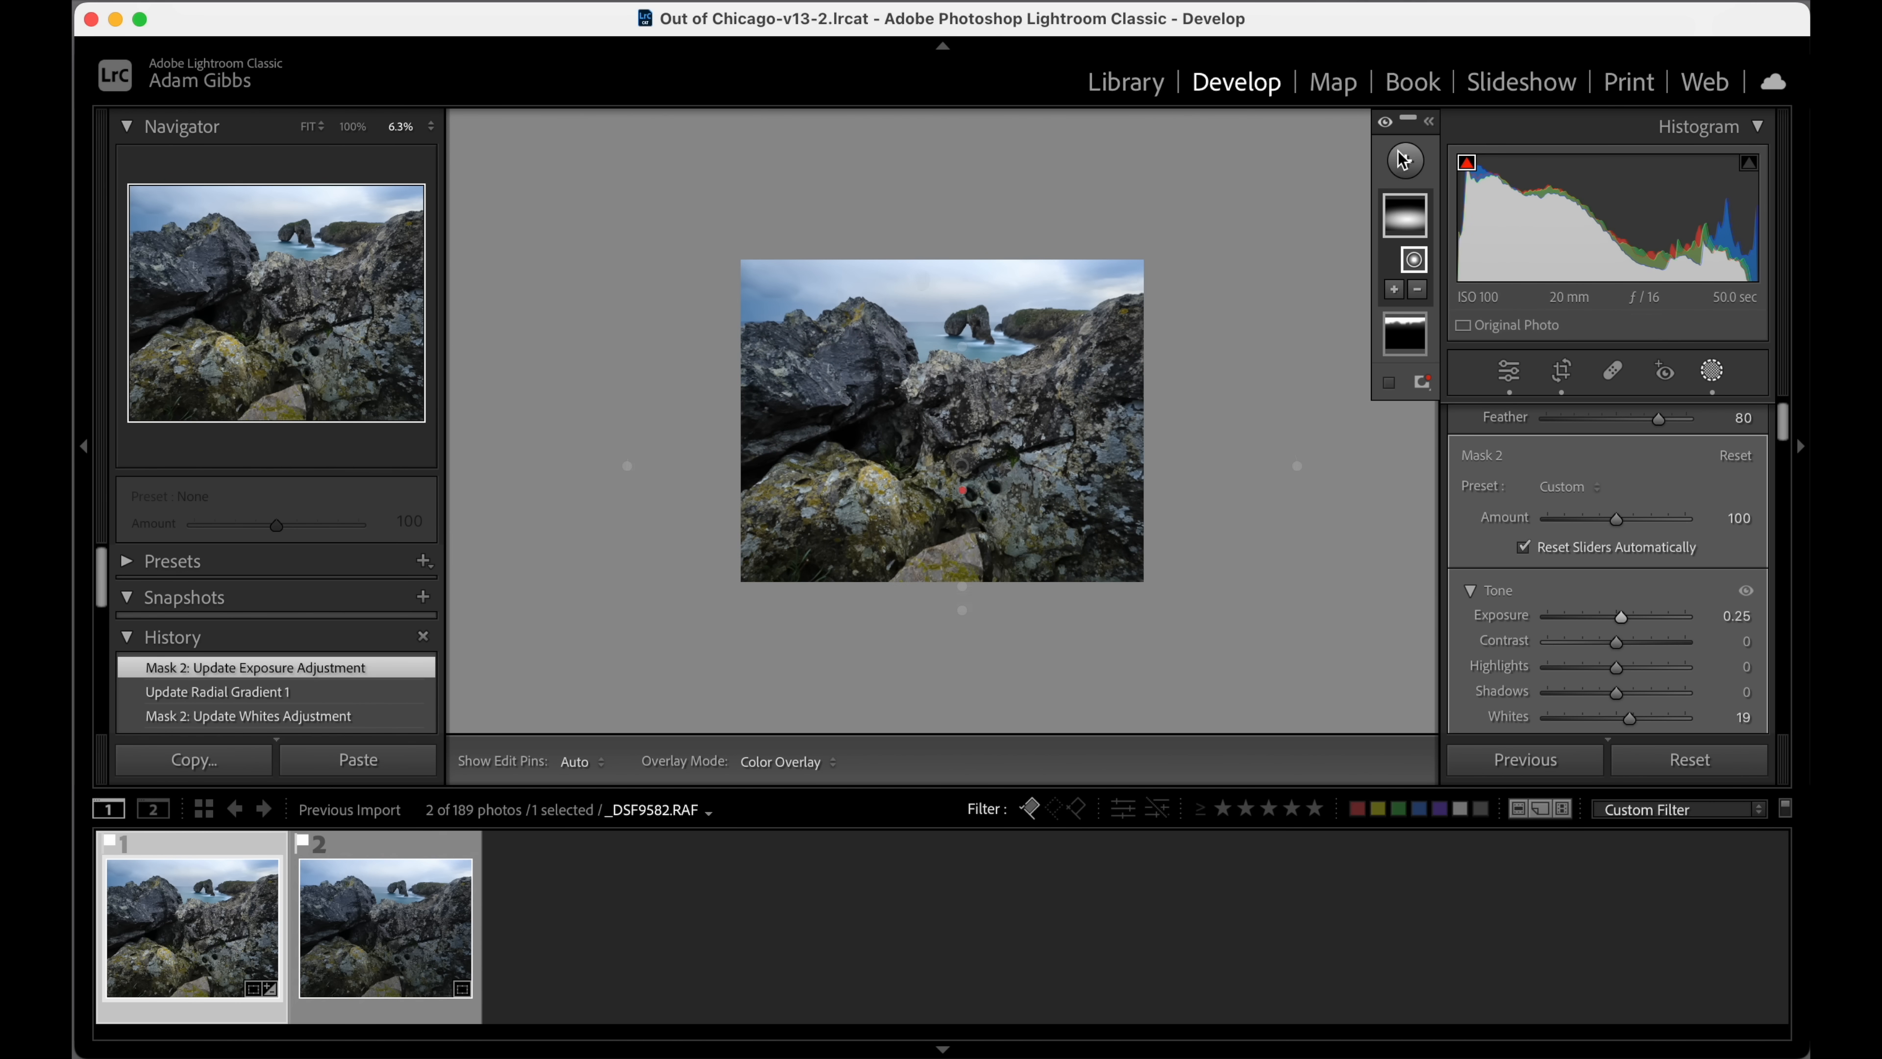
# Add a radial gradient mask over the bright sky above the sea arch, and set its highlights to -18 and whites to -13.
pyautogui.click(1406, 161)
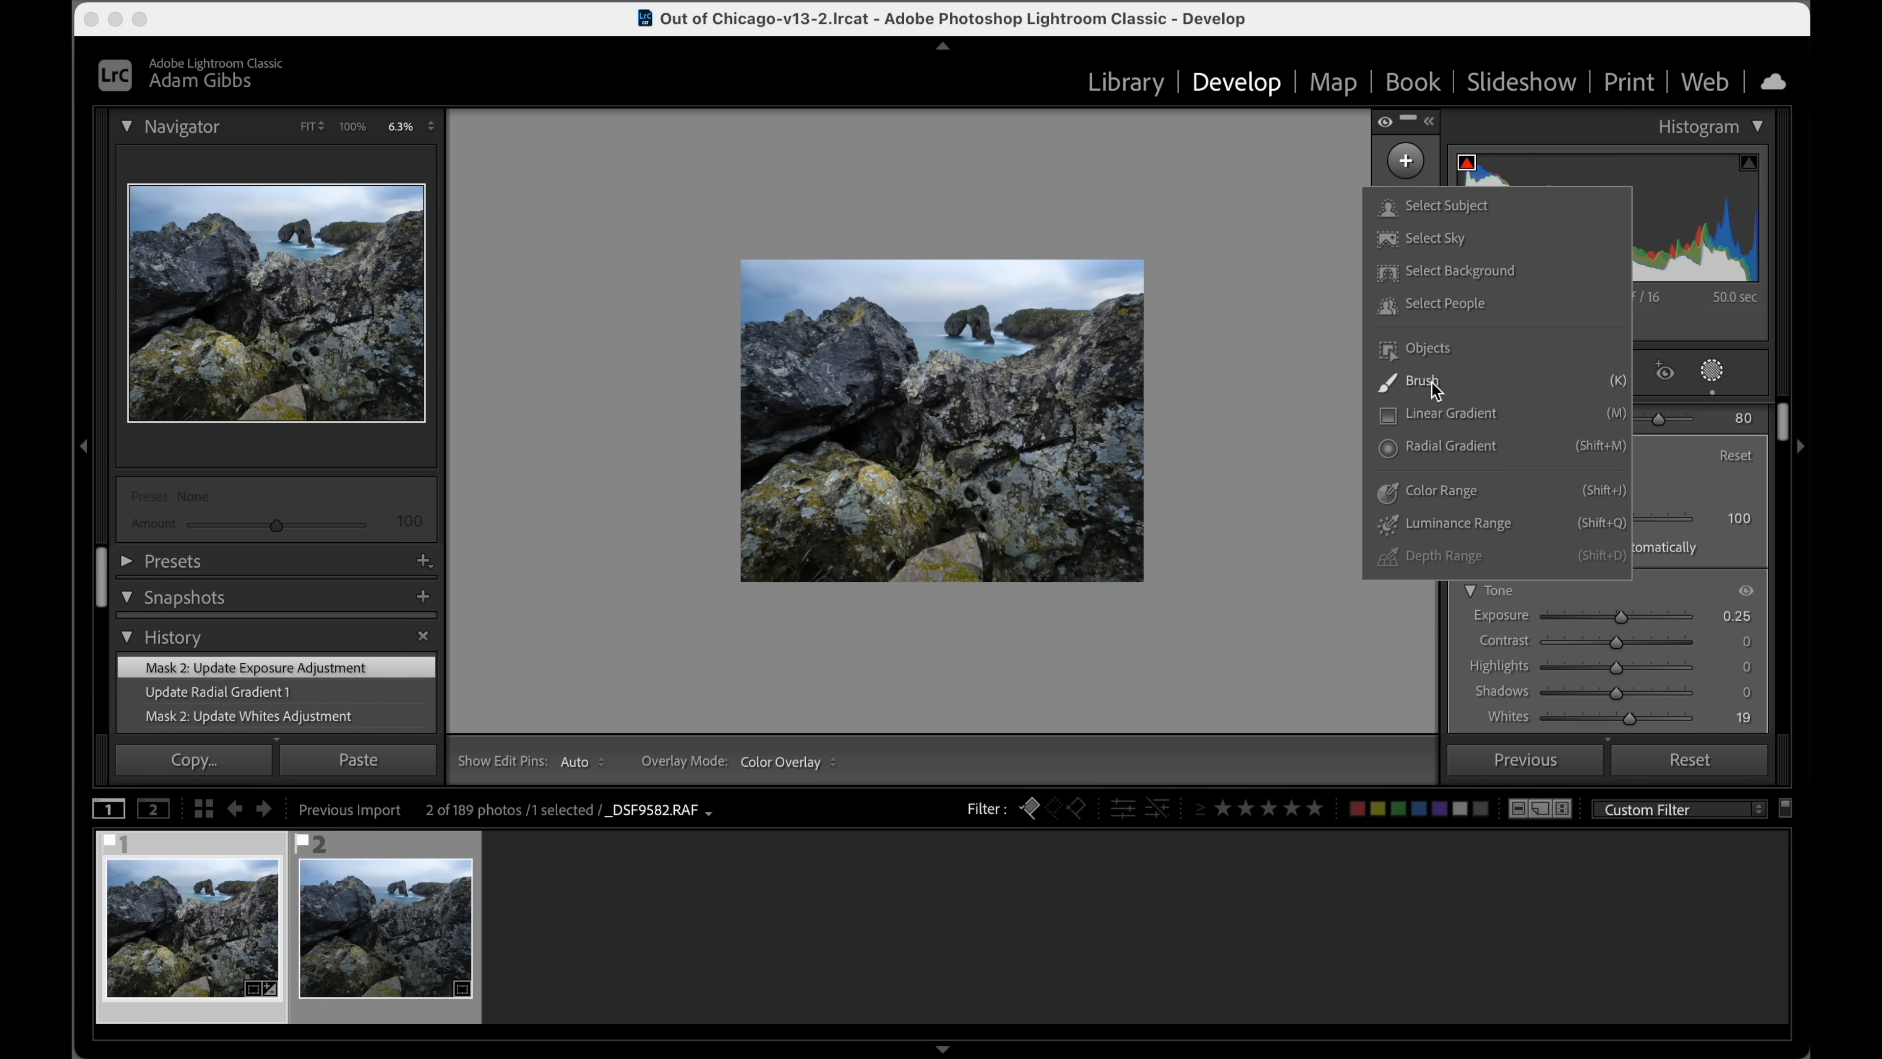
pyautogui.click(1434, 445)
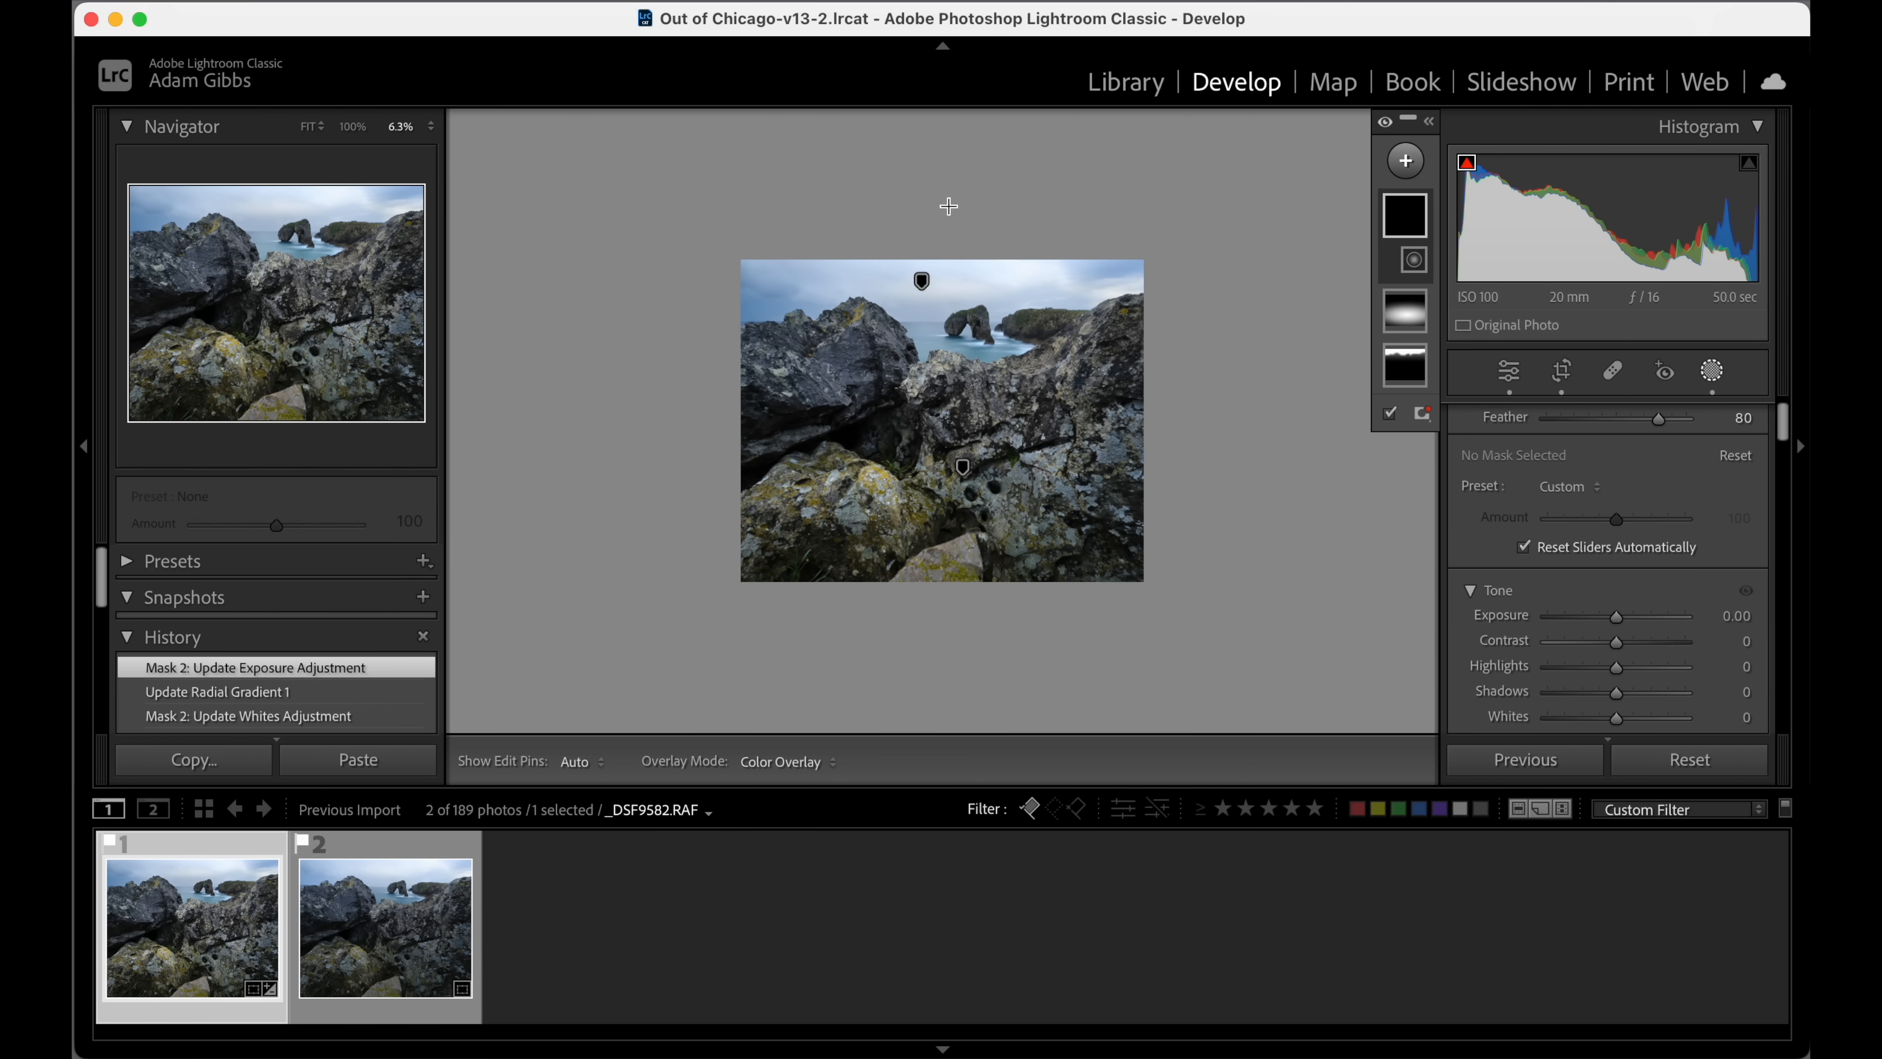
pyautogui.moveTo(917, 187); pyautogui.dragTo(1080, 292)
pyautogui.moveTo(1023, 227); pyautogui.dragTo(1038, 259)
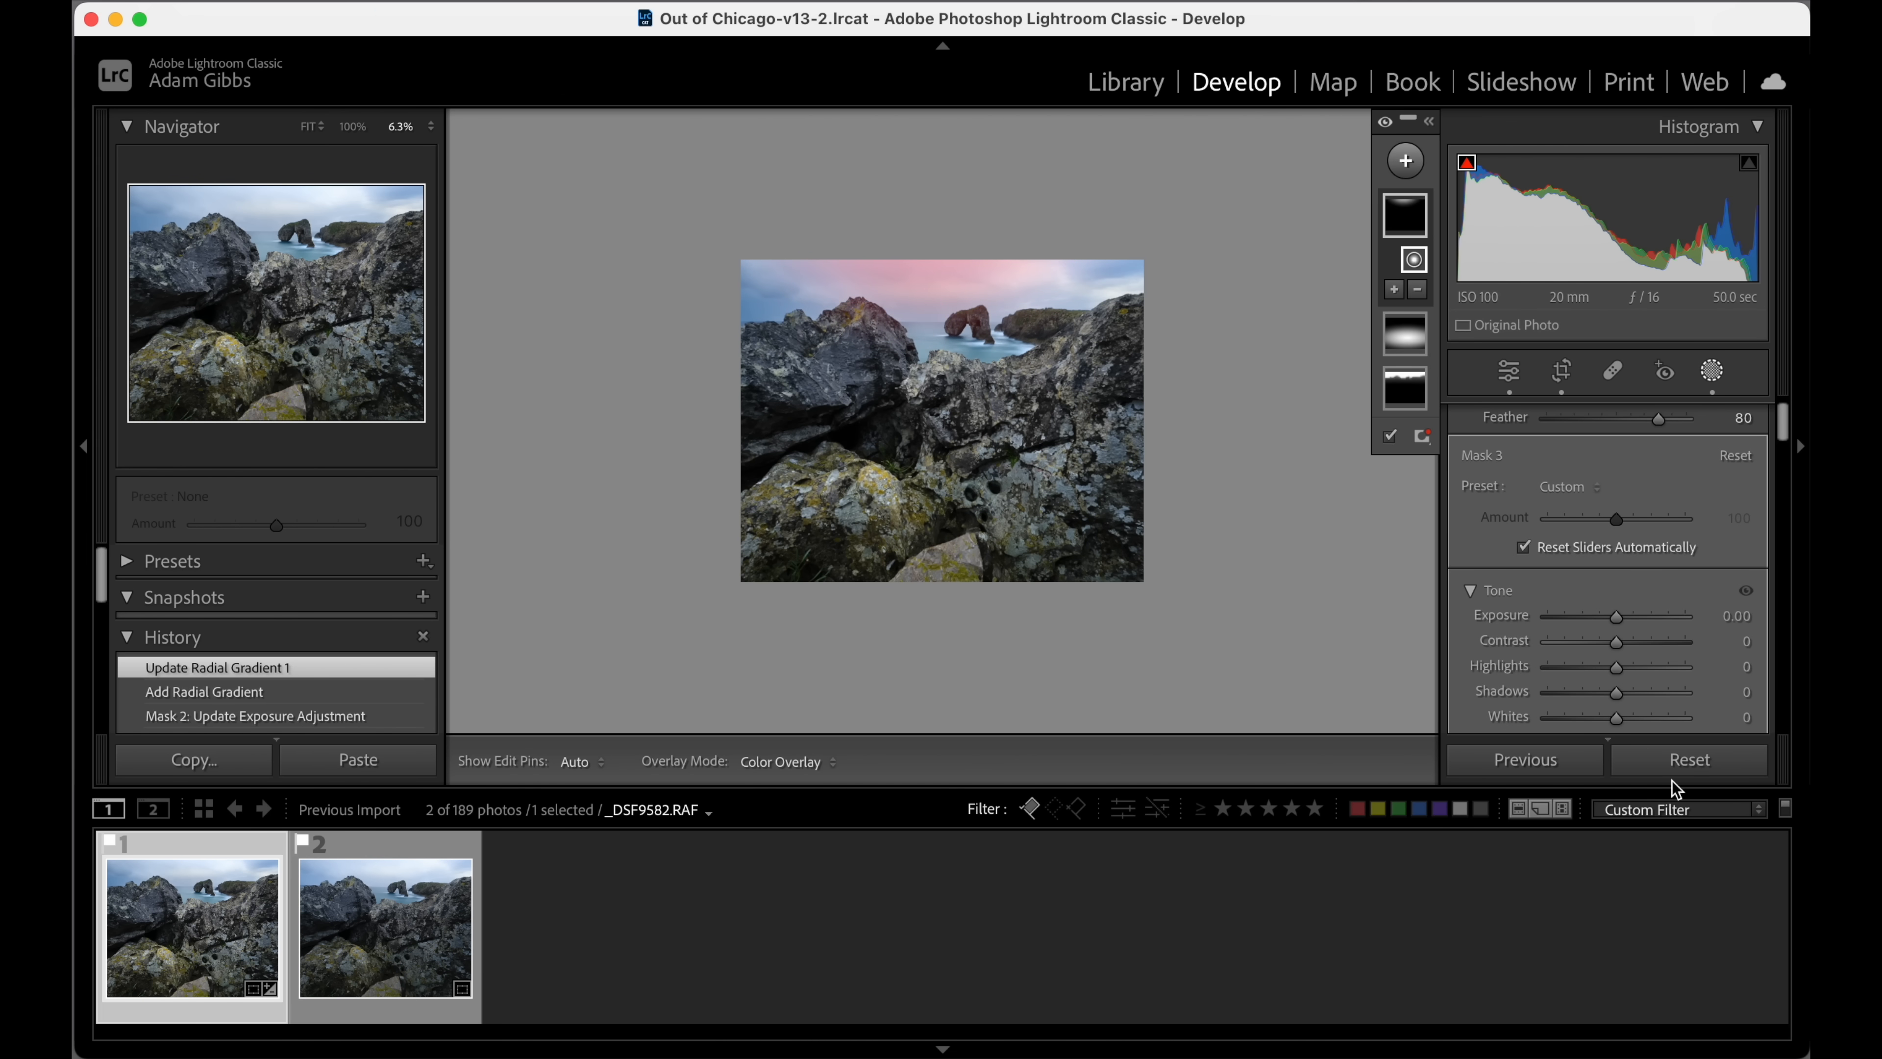
pyautogui.moveTo(1619, 669); pyautogui.dragTo(1607, 716)
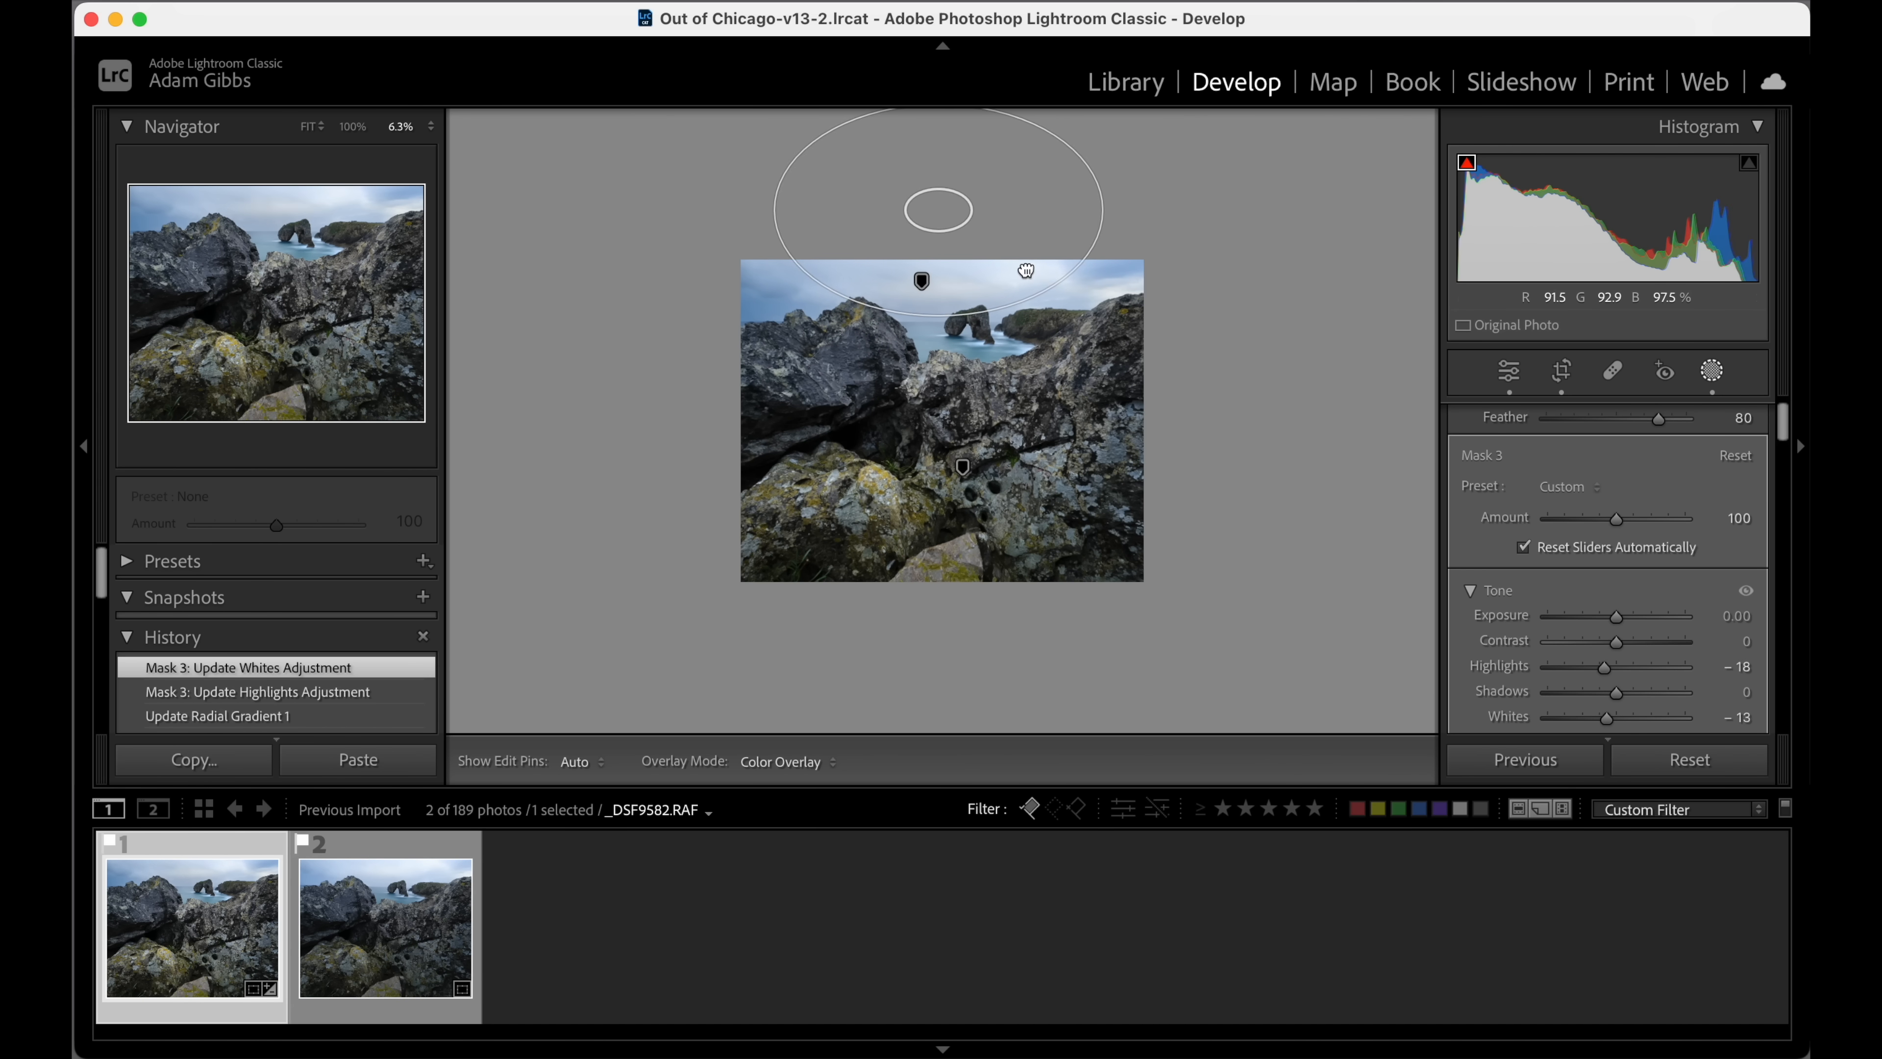
# Widen and recentre the sky's radial gradient above the photo, and set its highlights to -14.
pyautogui.moveTo(1050, 272); pyautogui.dragTo(1040, 271)
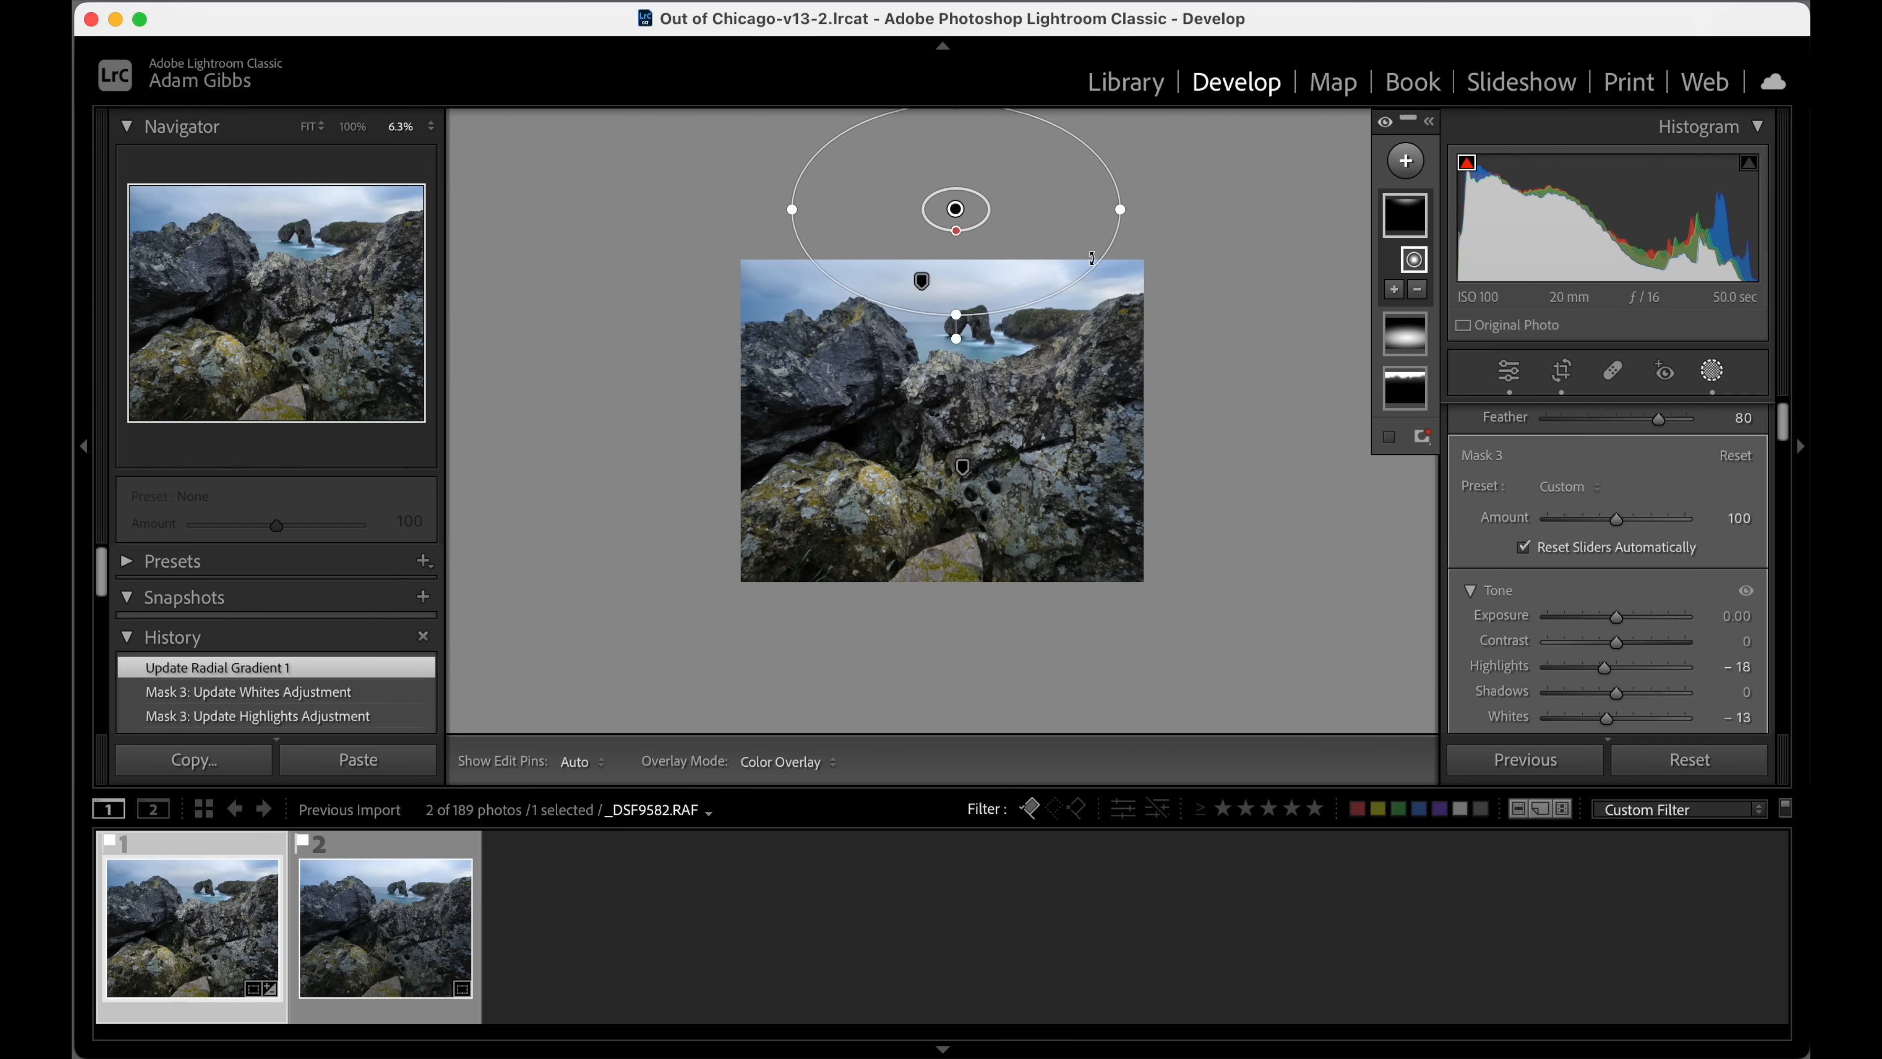
pyautogui.moveTo(791, 209); pyautogui.dragTo(786, 210)
pyautogui.moveTo(1012, 254); pyautogui.dragTo(998, 250)
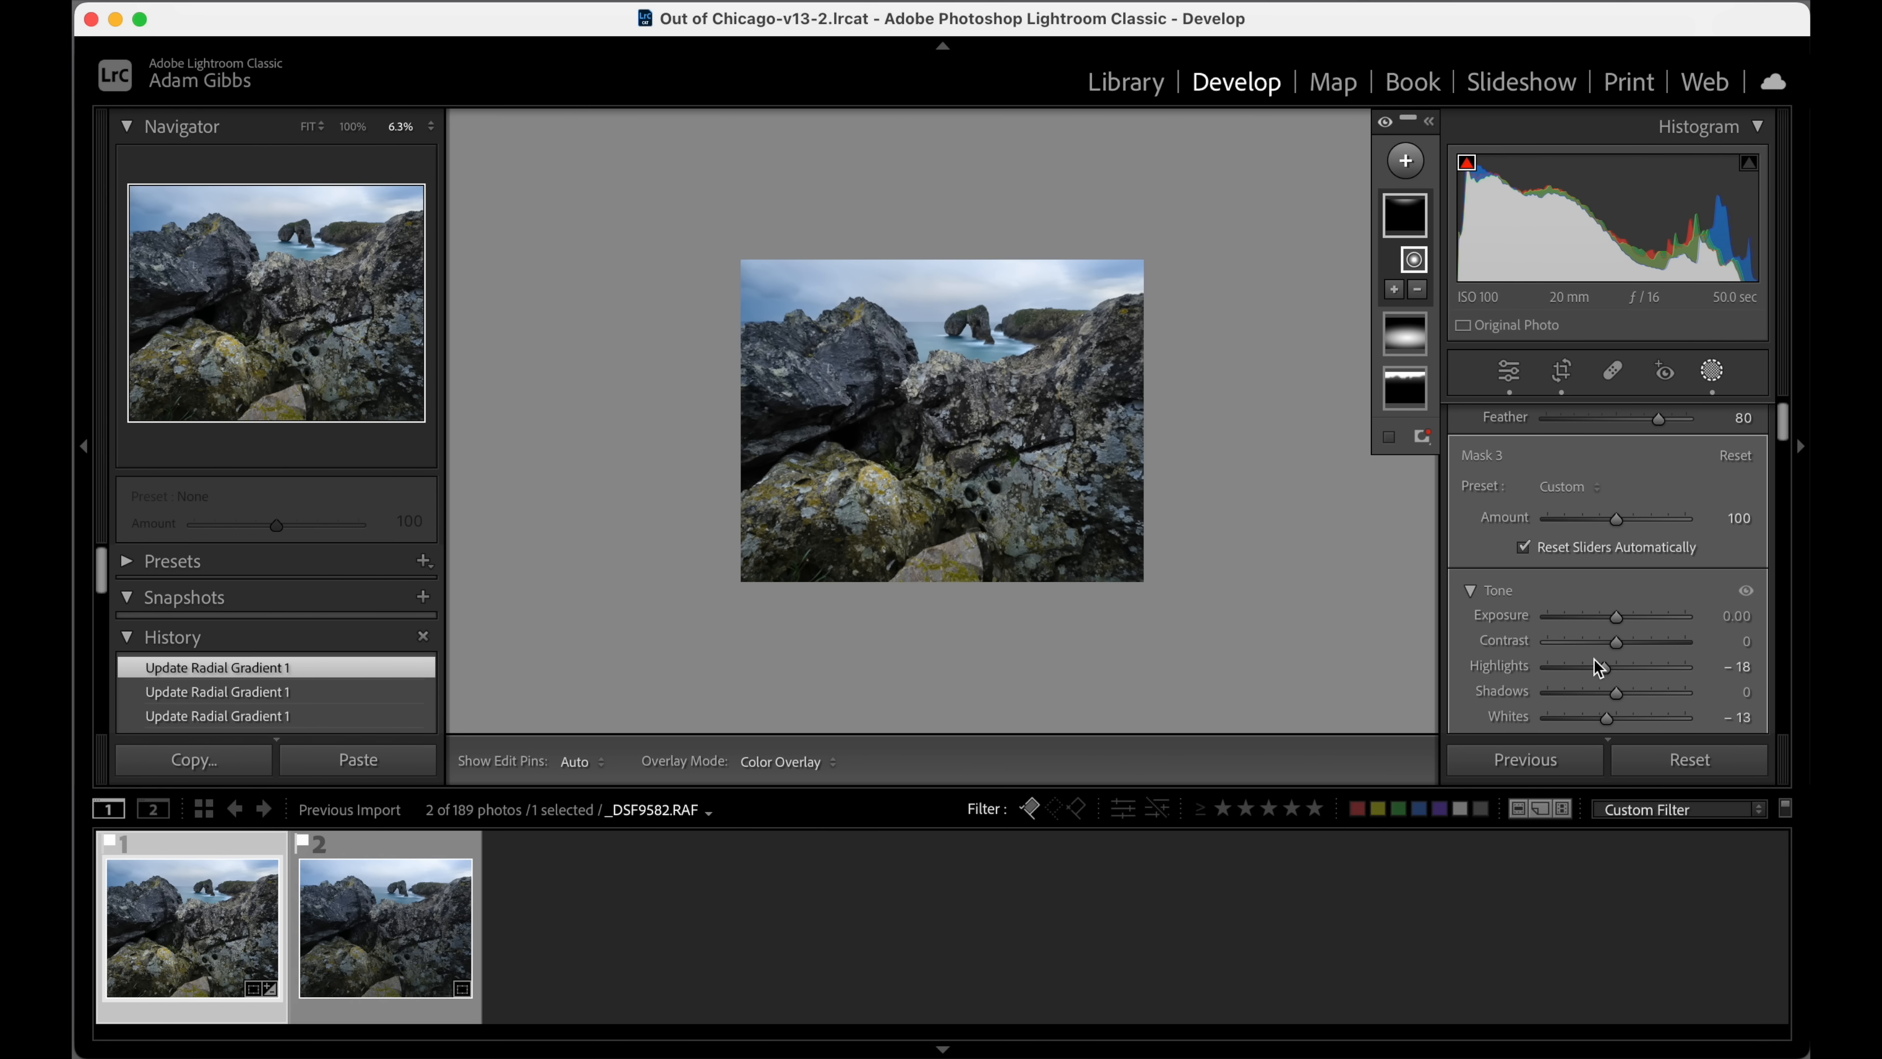
pyautogui.moveTo(1604, 667); pyautogui.dragTo(1608, 666)
pyautogui.moveTo(766, 207); pyautogui.dragTo(809, 232)
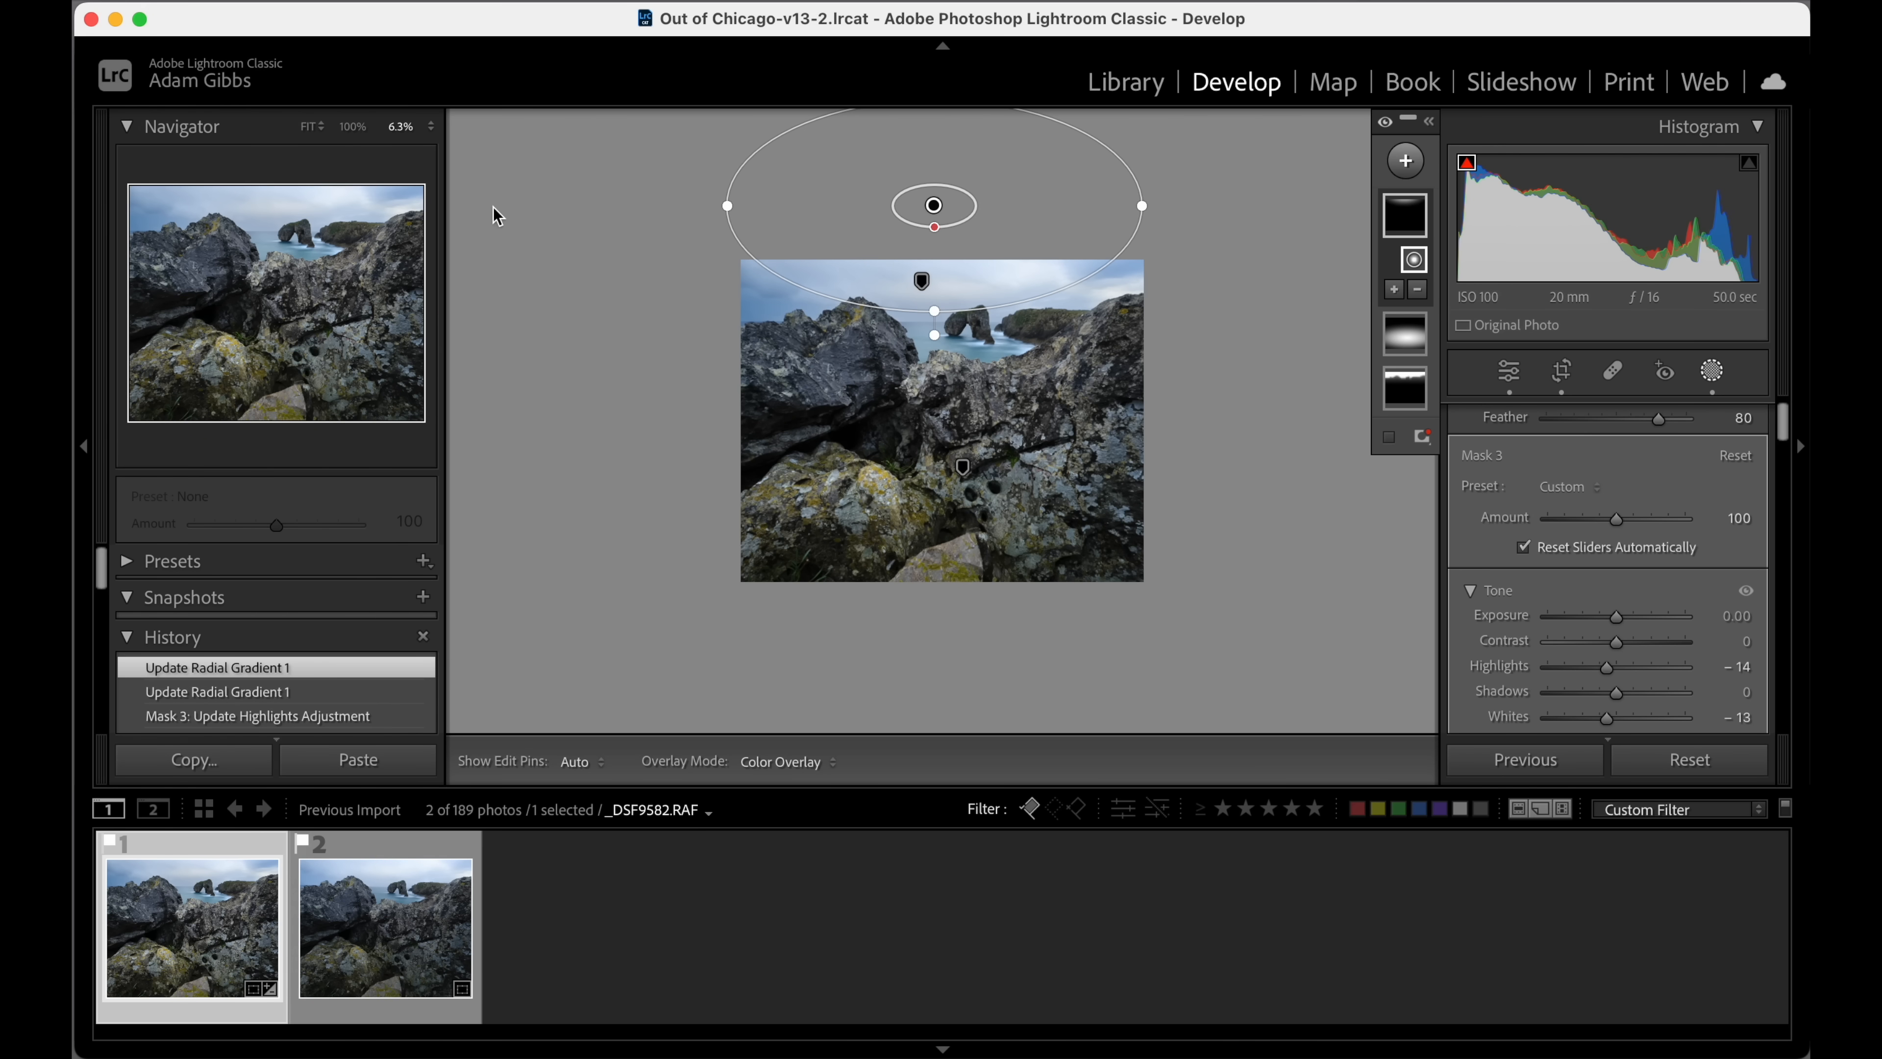
pyautogui.press('f')
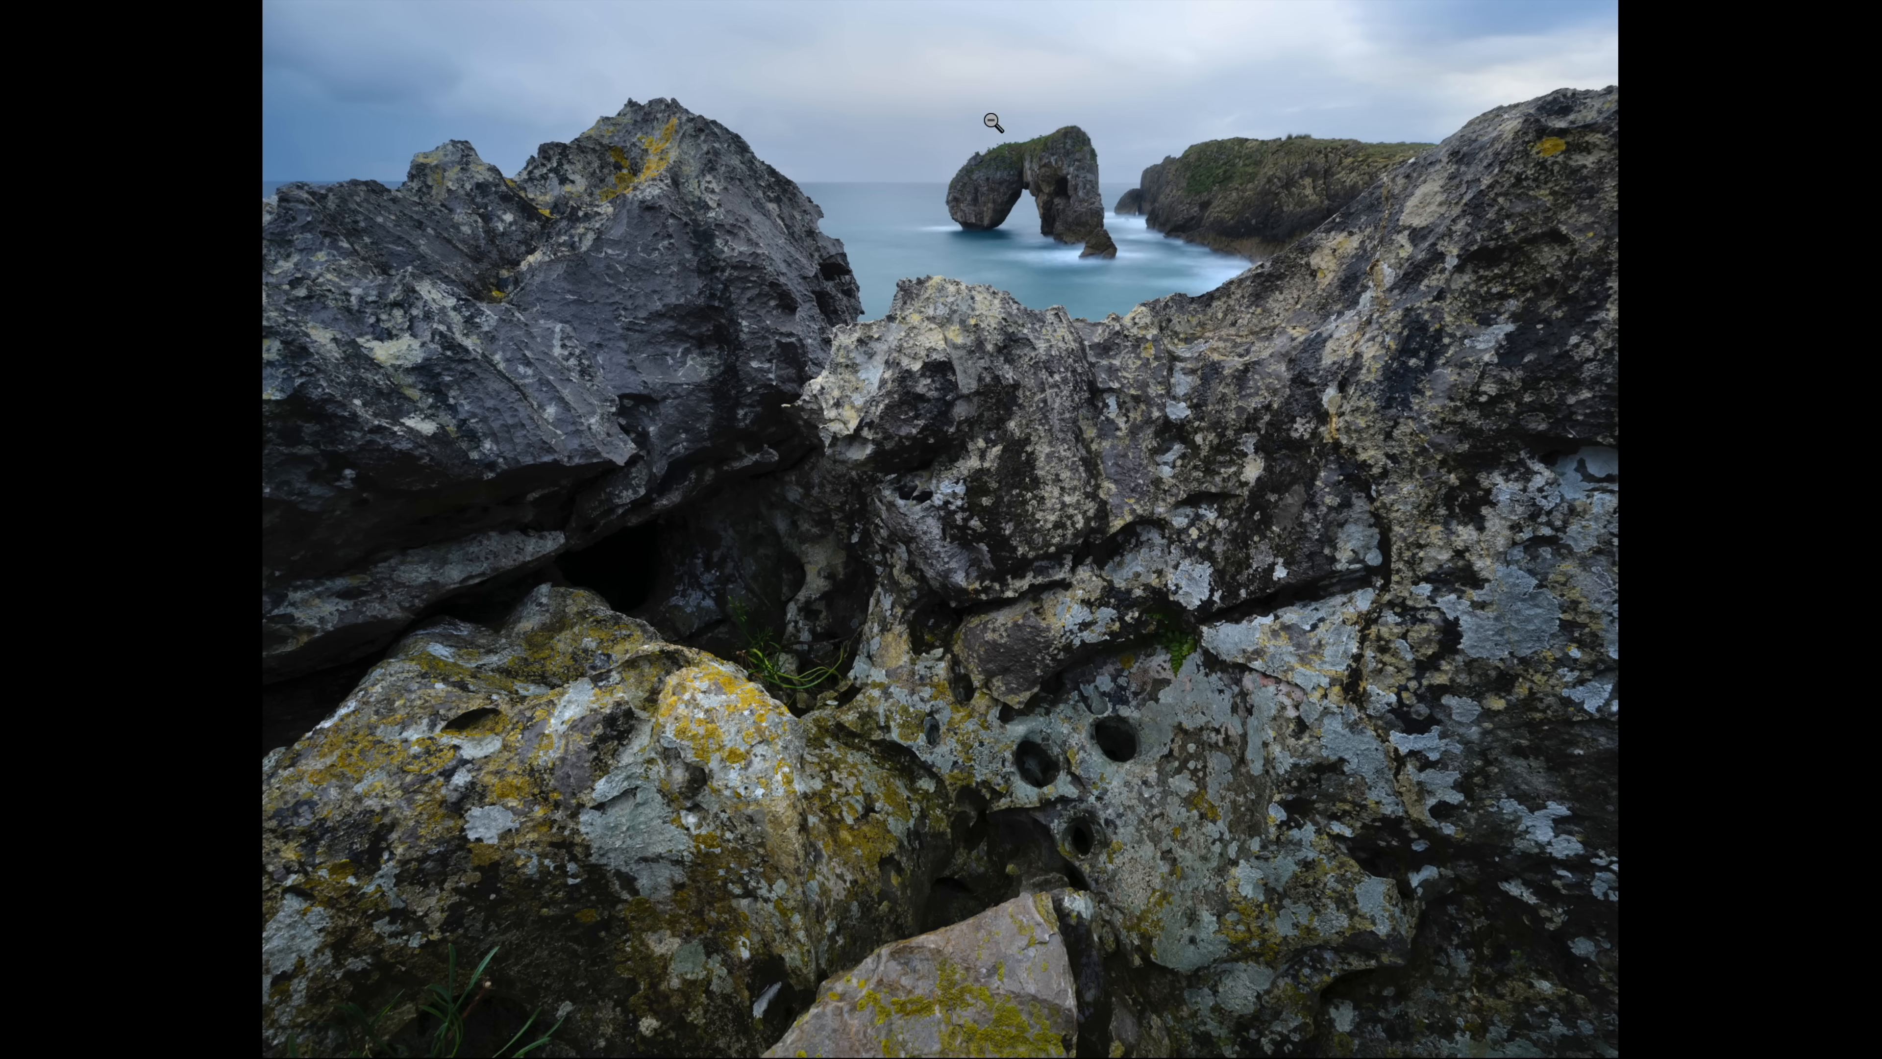
pyautogui.press('f')
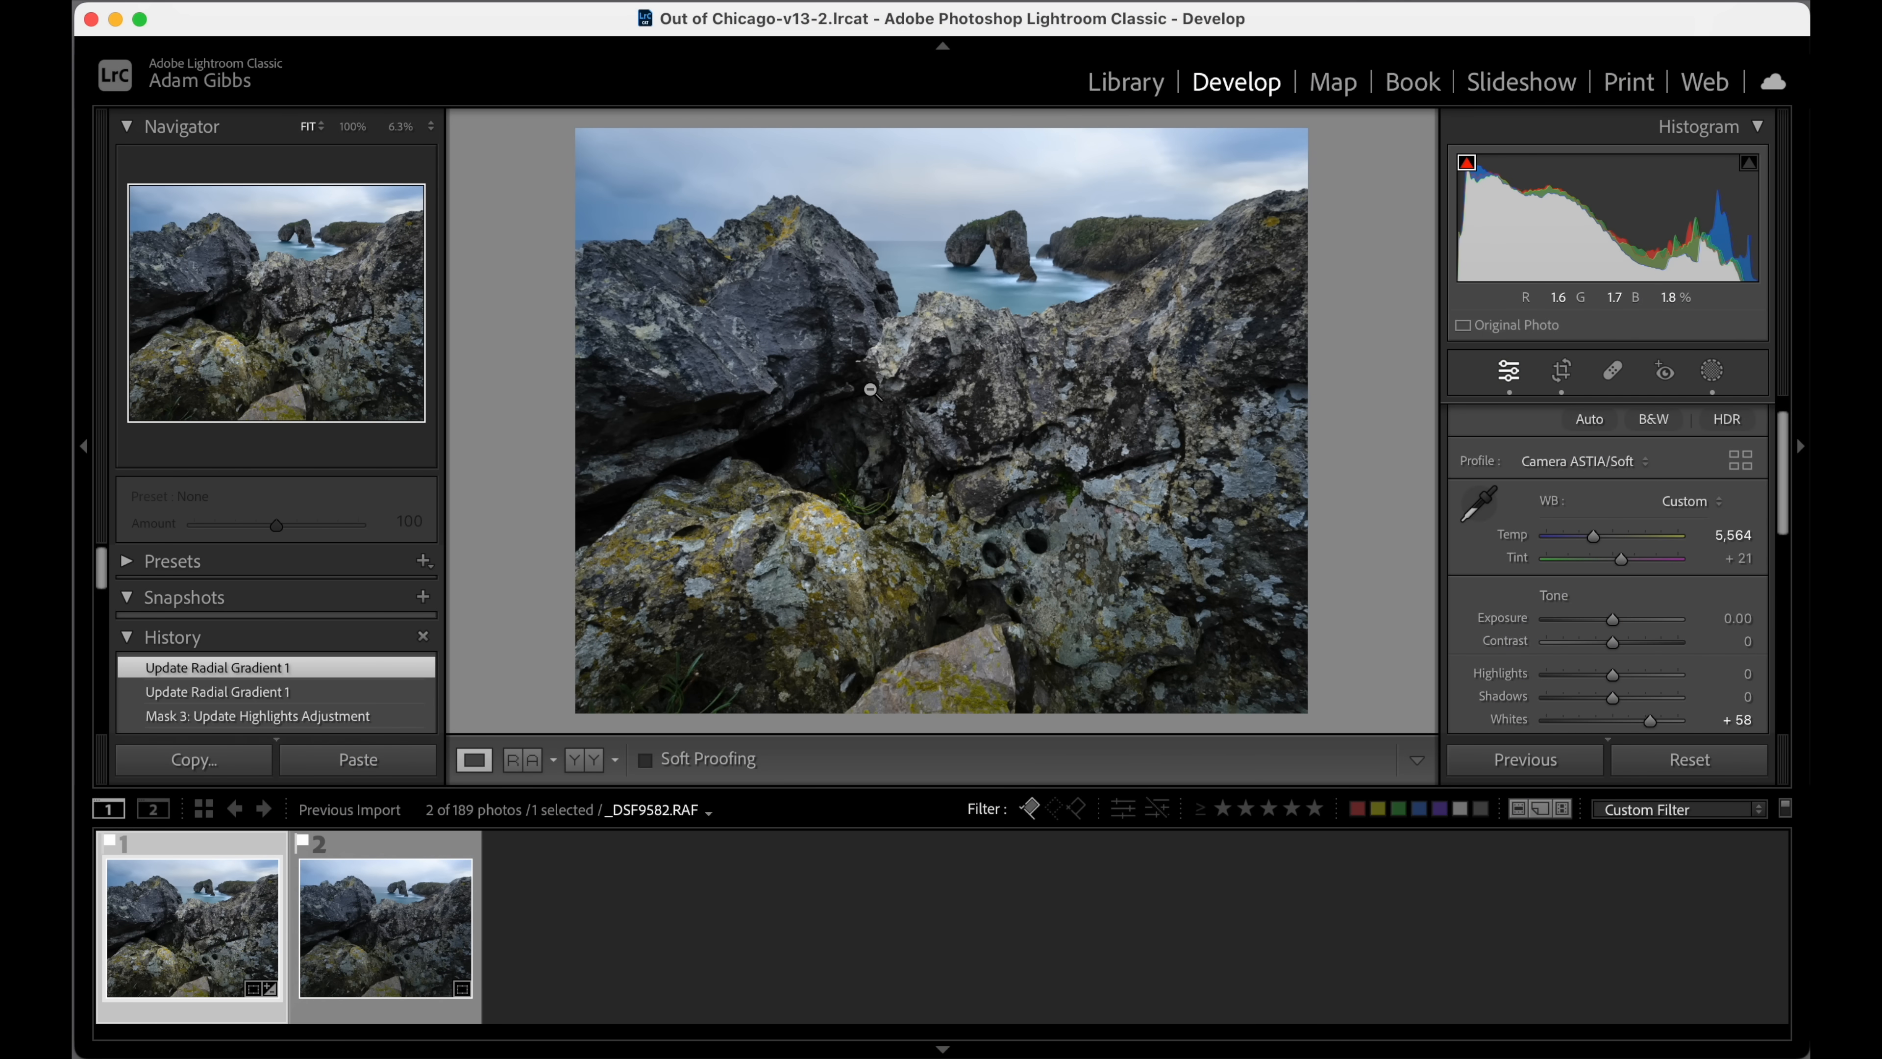
# Synchronize the develop settings of _DSF9582.RAF, including all three masks, to the second photo, _DSF9583.RAF.
pyautogui.click(433, 876)
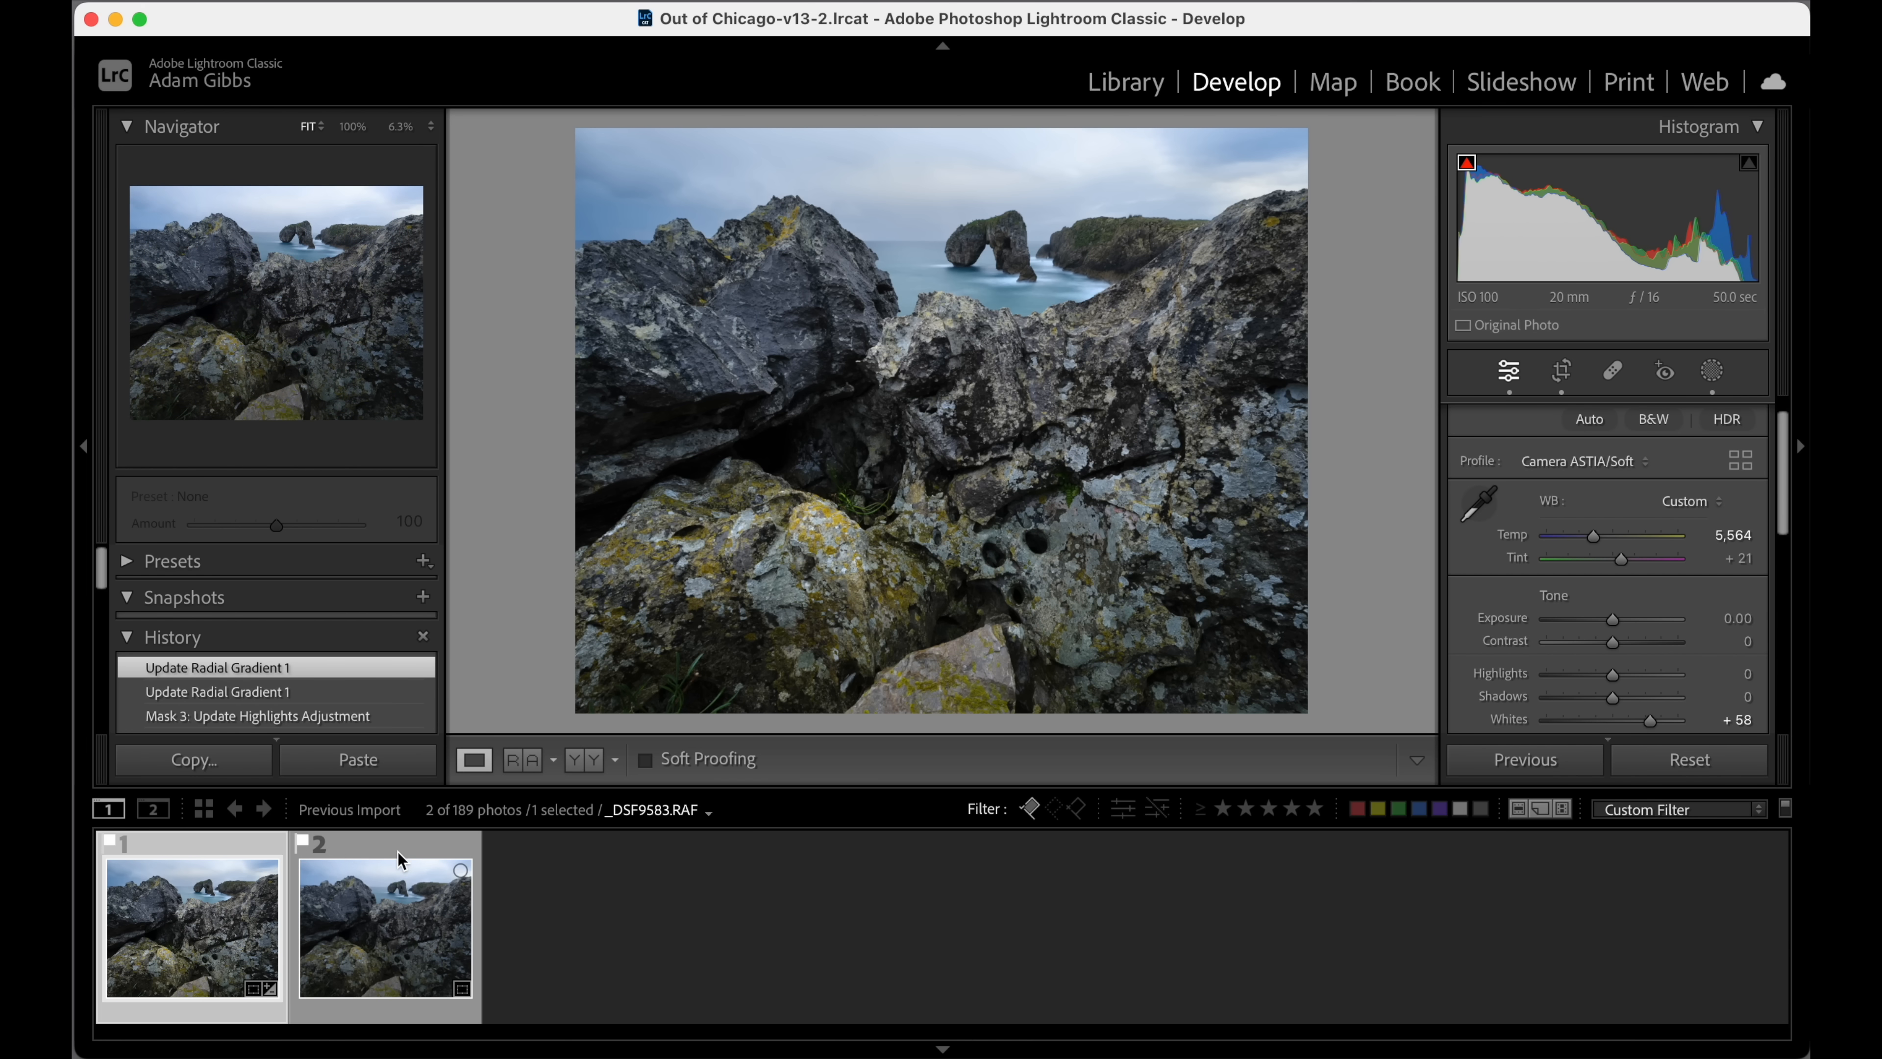
pyautogui.keyDown('super'); pyautogui.click(398, 863); pyautogui.keyUp('super')
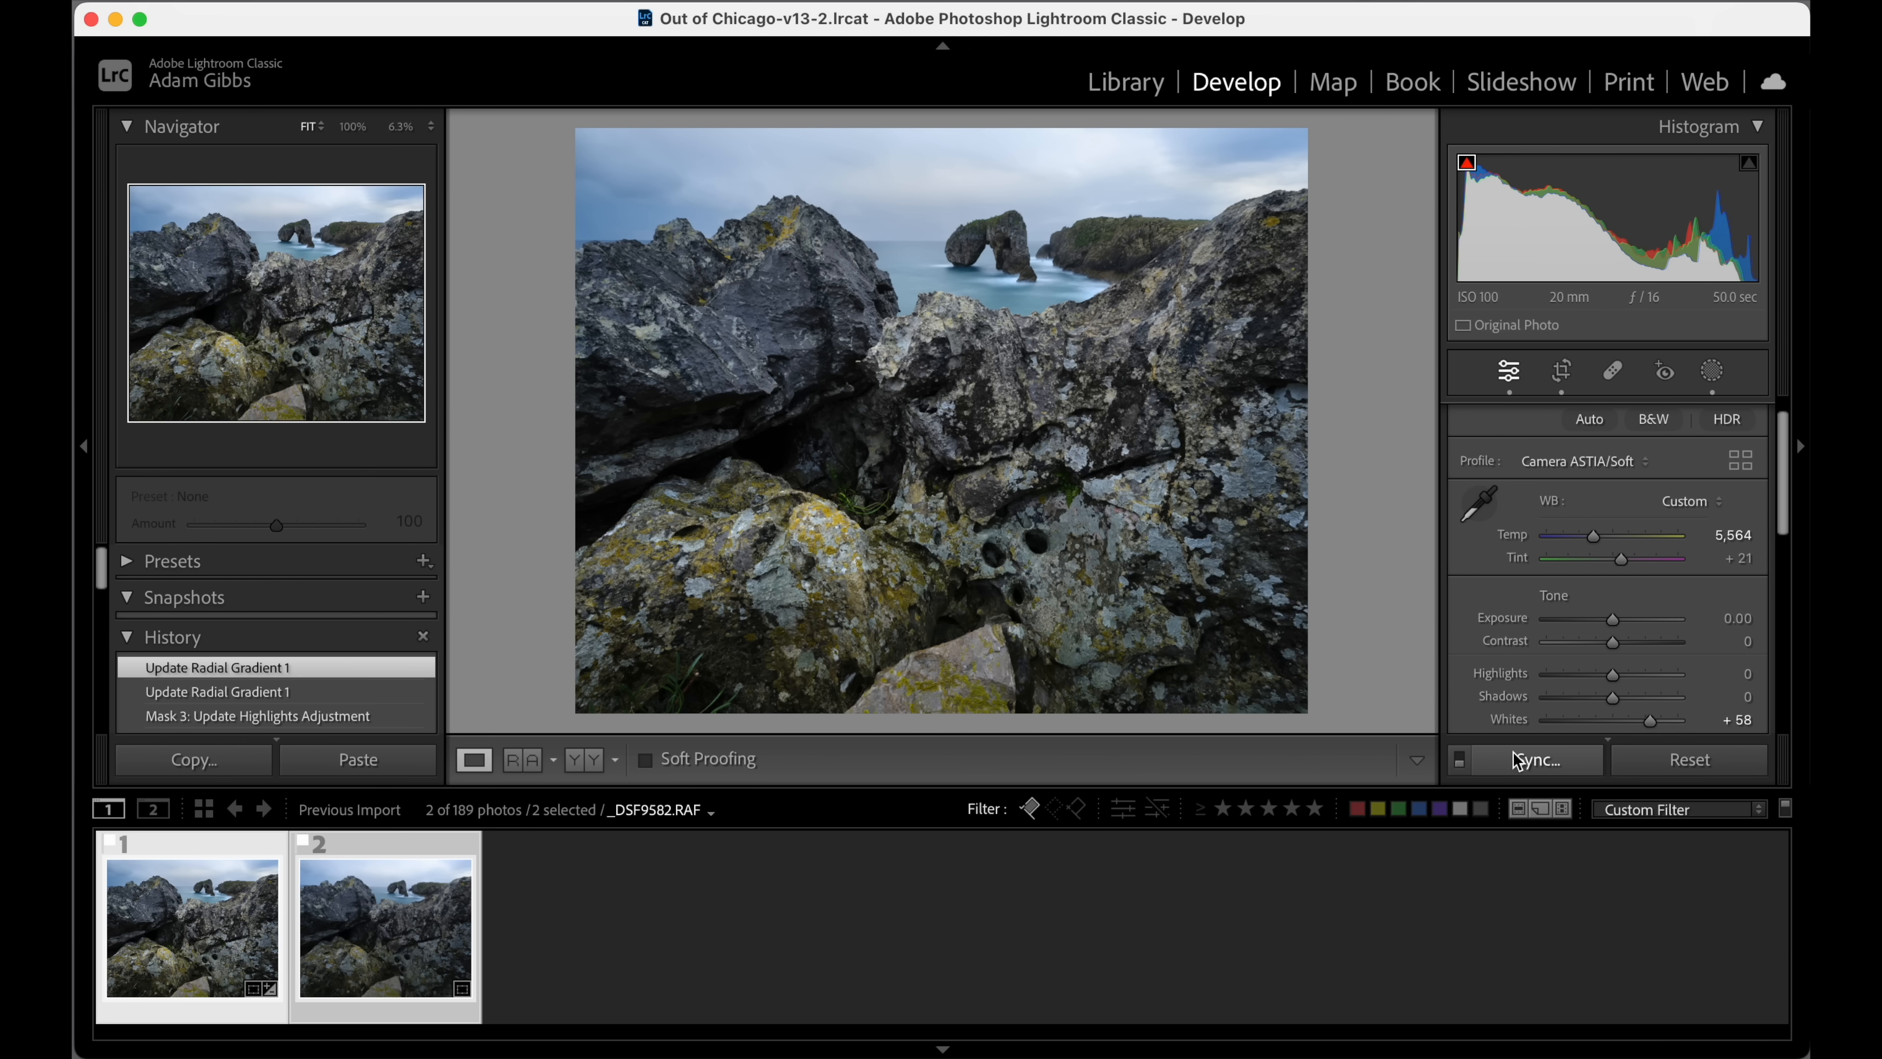
pyautogui.click(1528, 760)
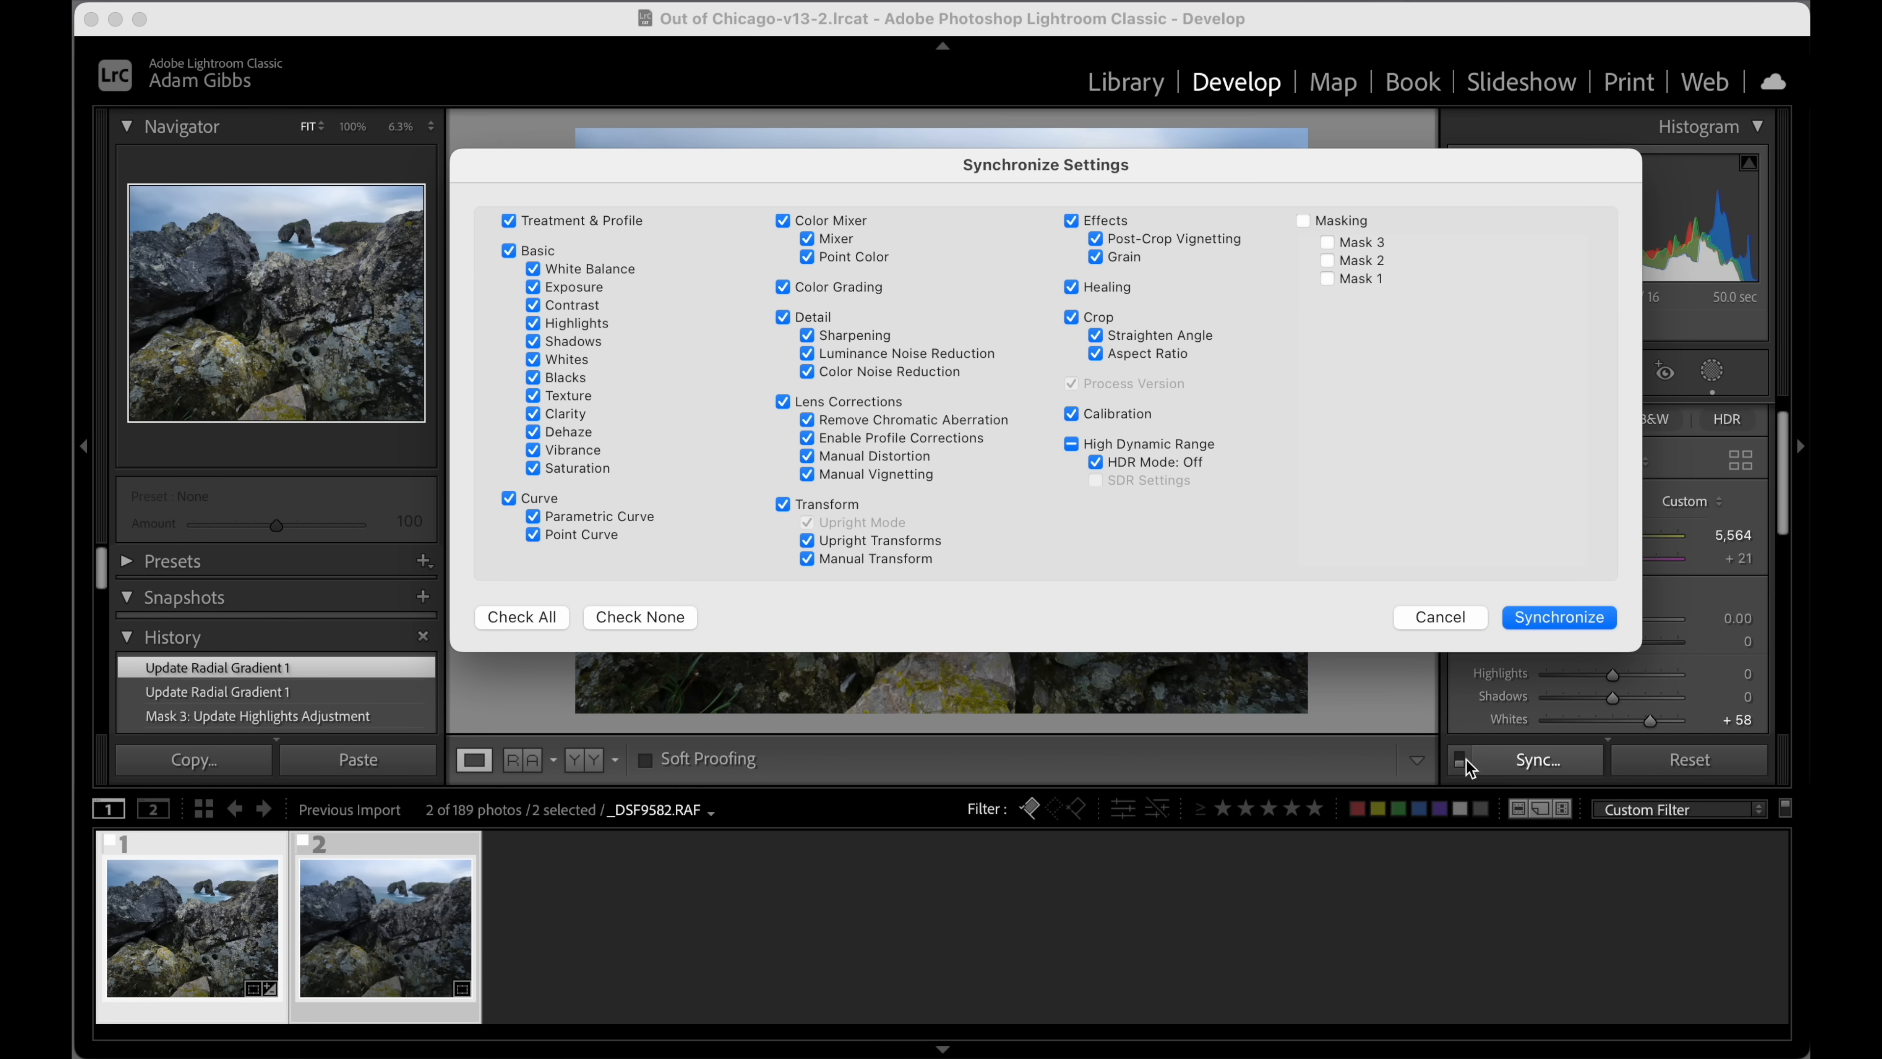
pyautogui.click(1303, 221)
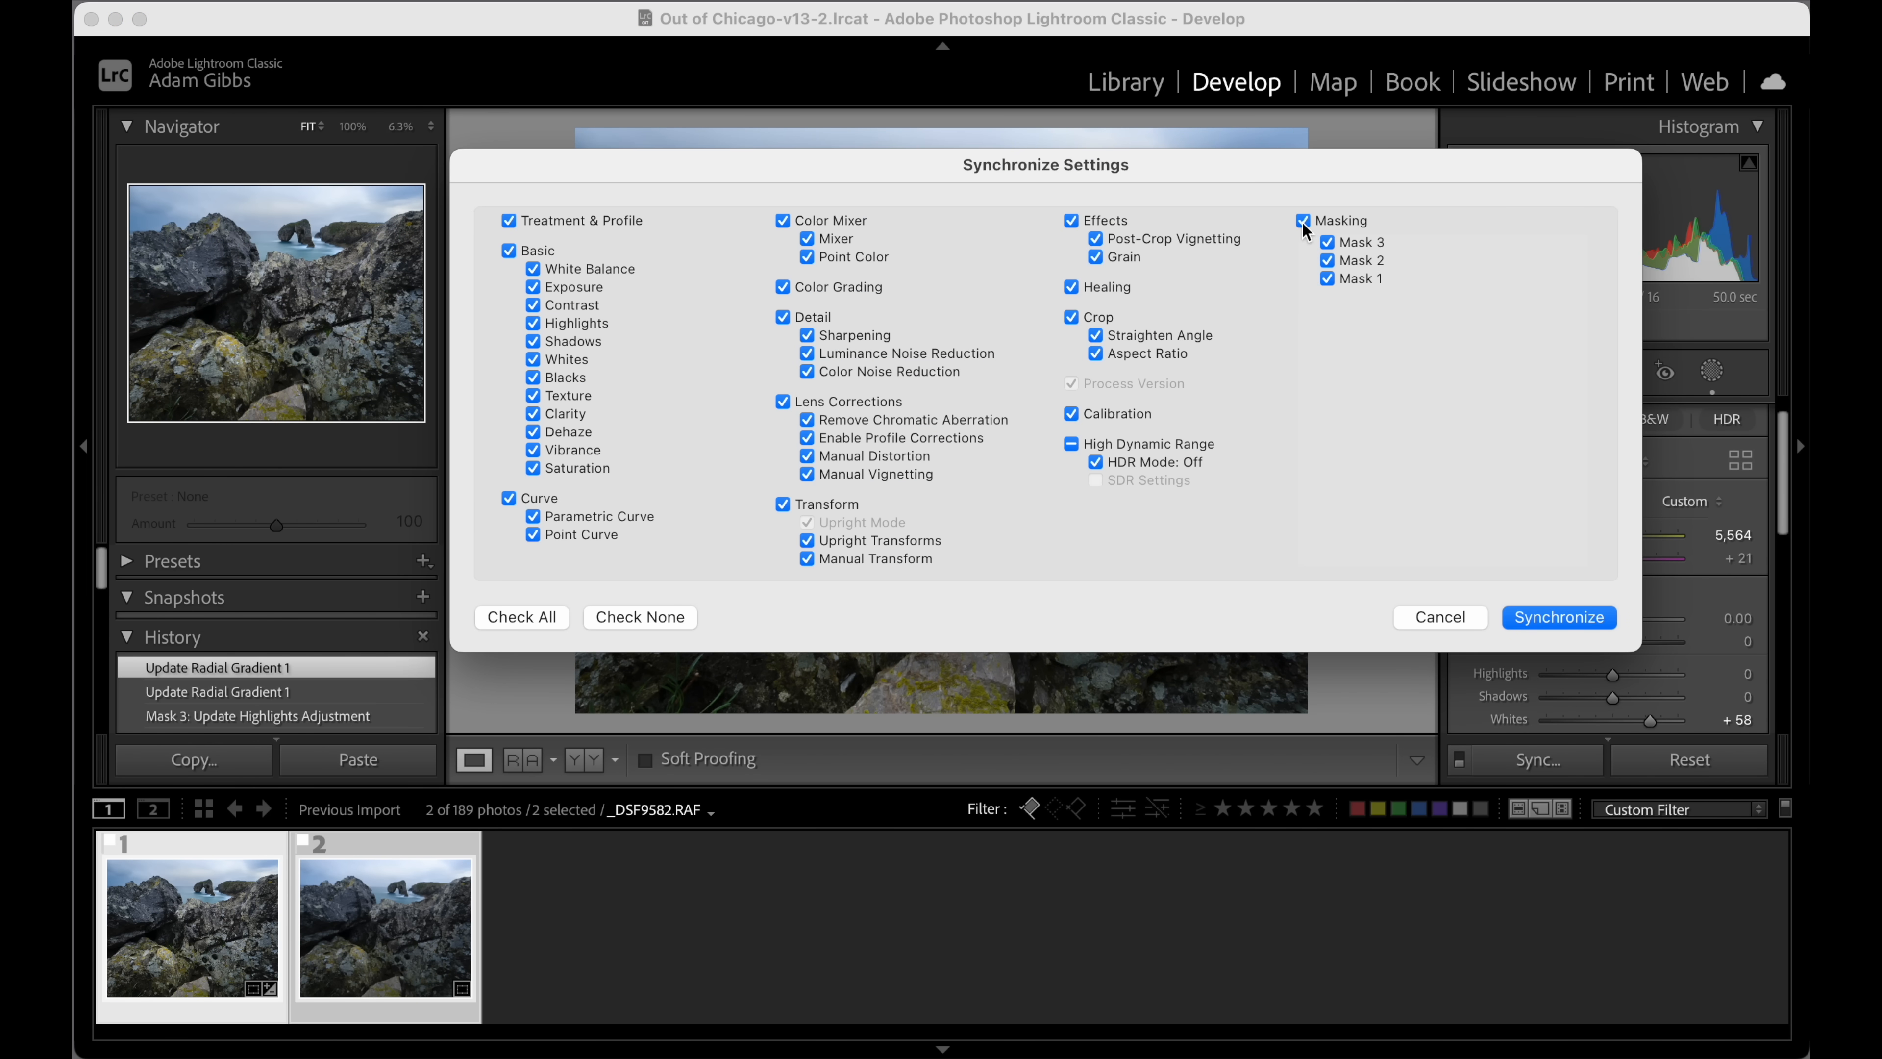
pyautogui.click(1530, 617)
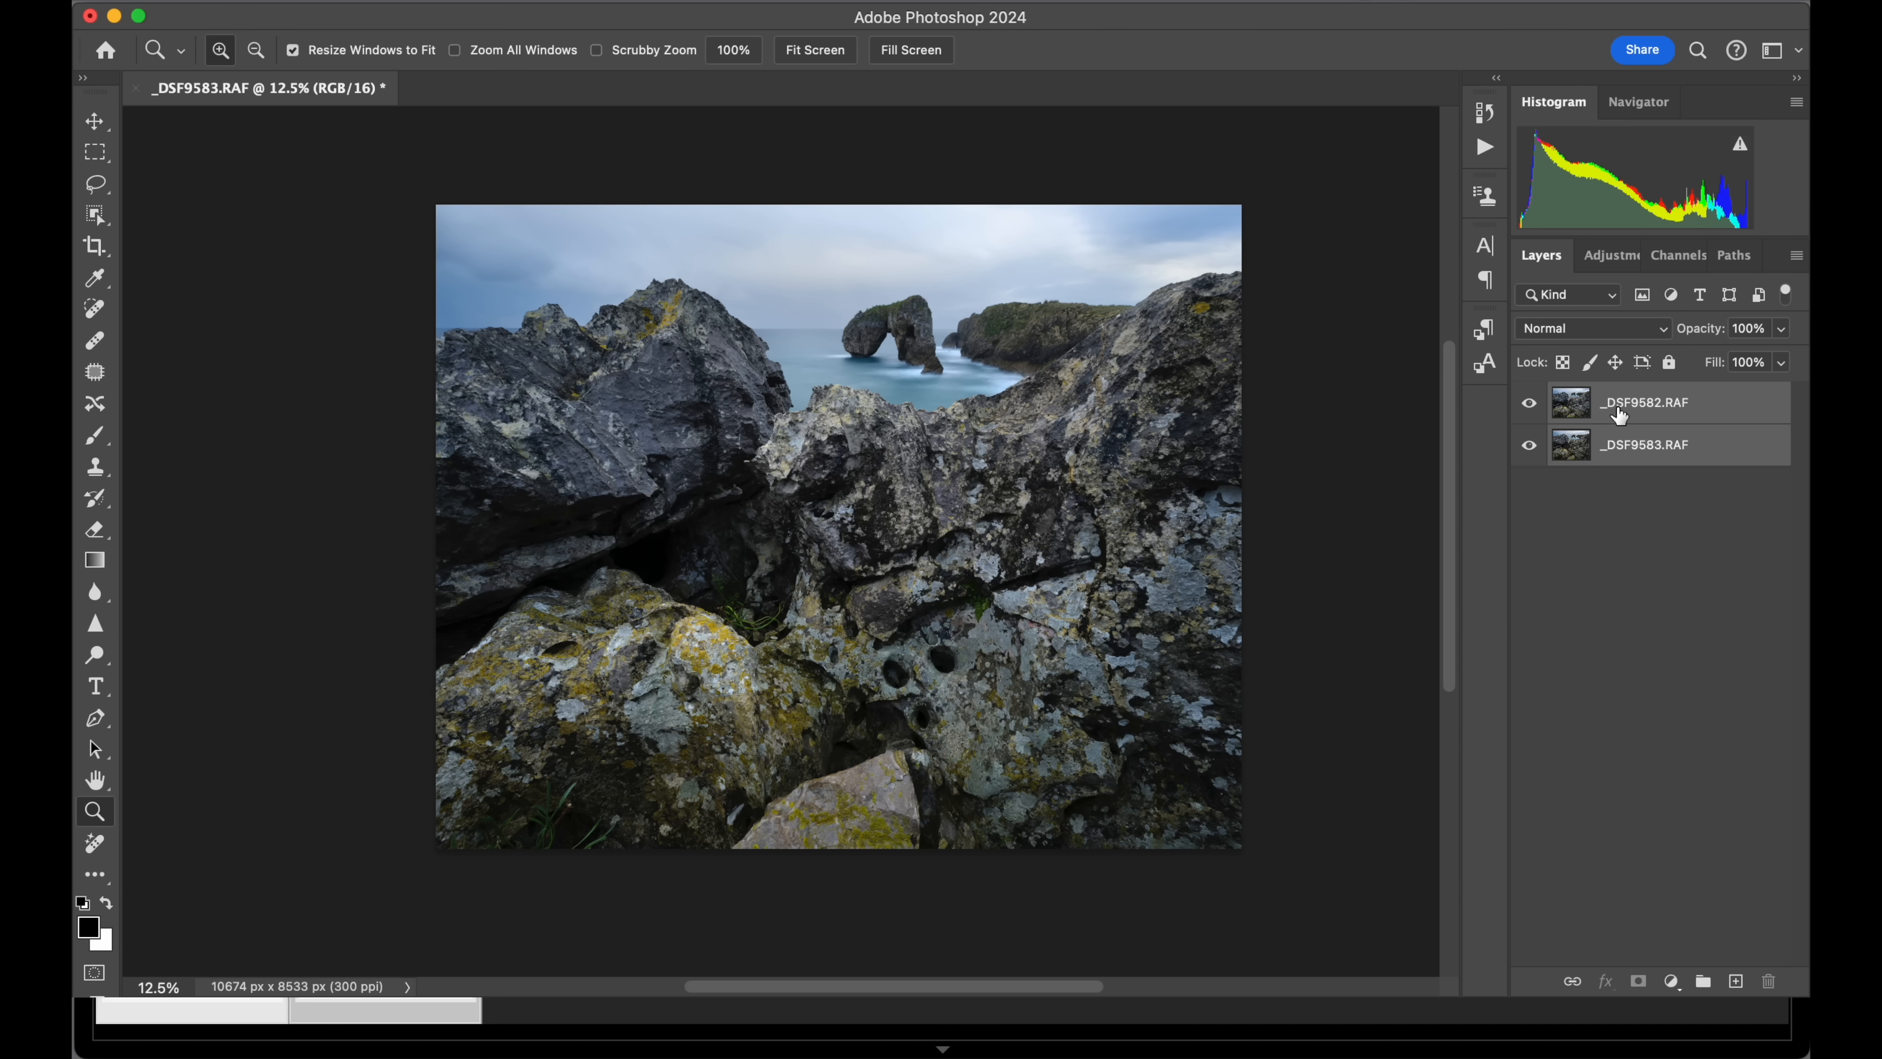
# In Photoshop, auto-align the _DSF9582.RAF and _DSF9583.RAF layers.
pyautogui.click(1634, 413)
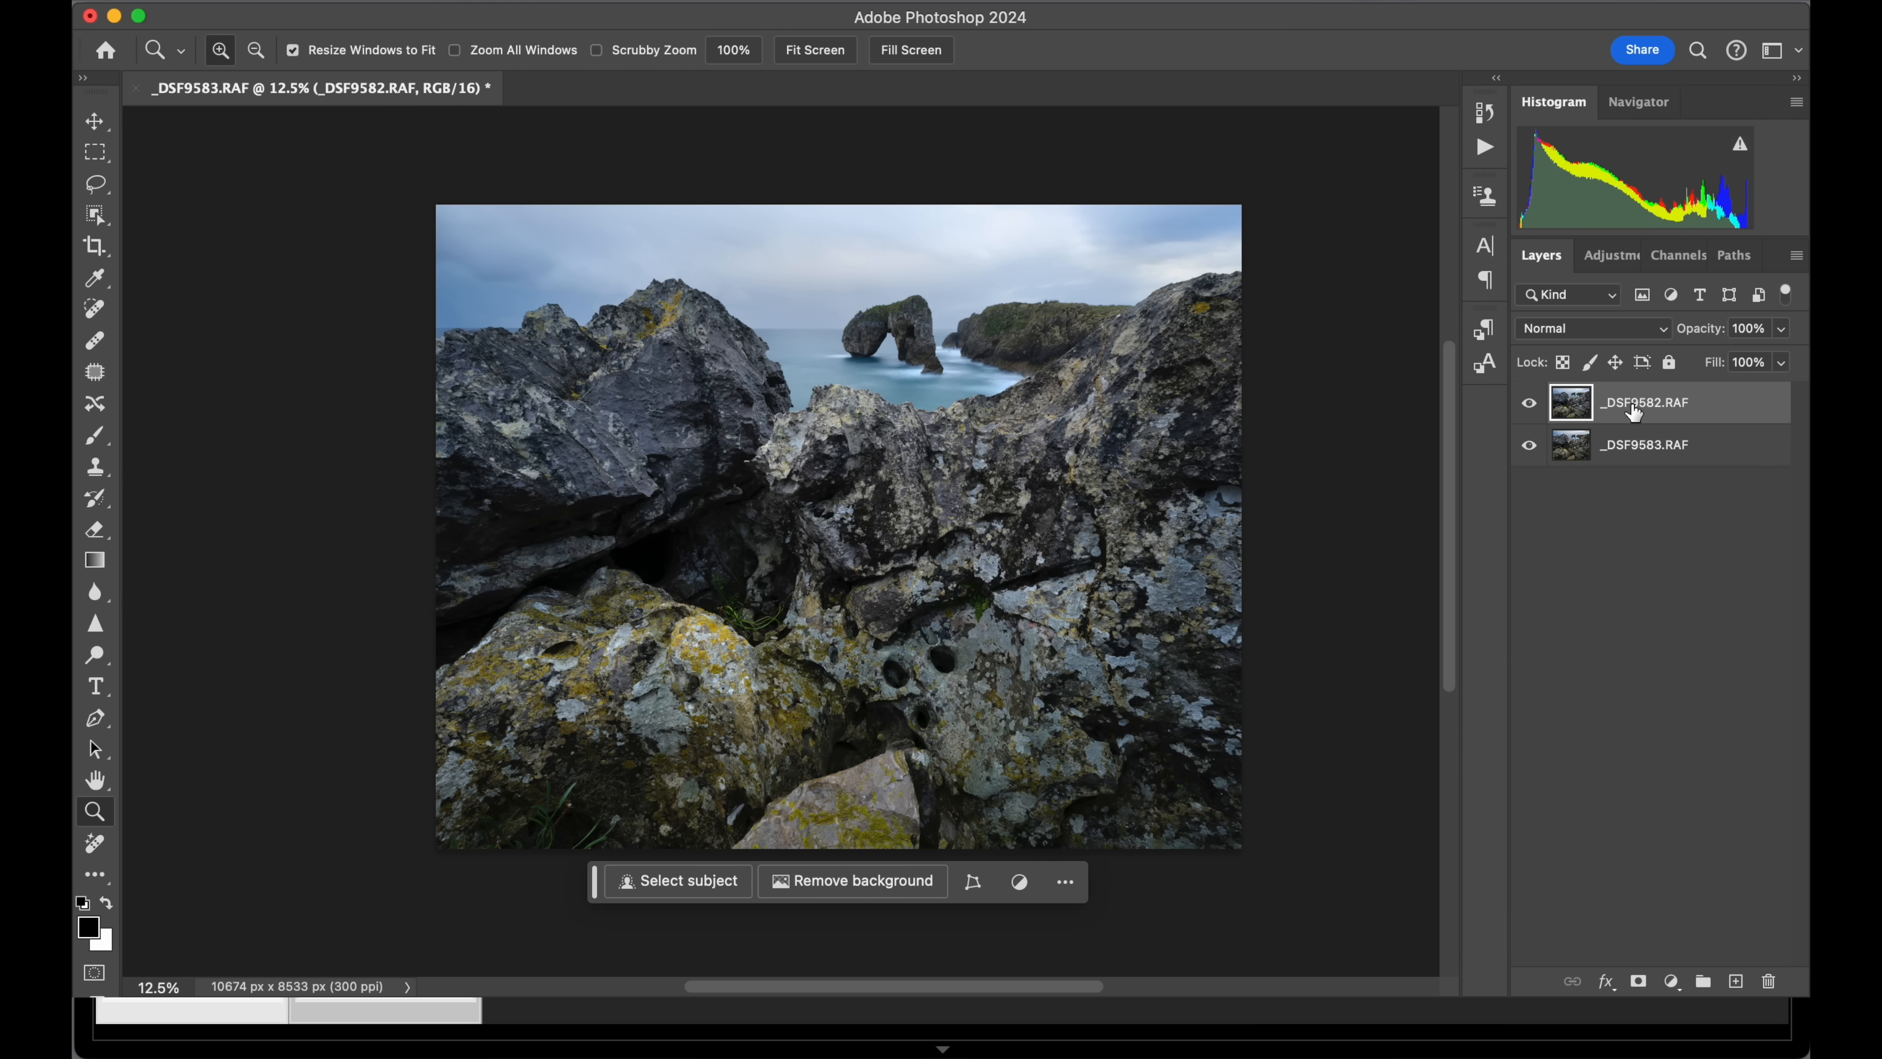
pyautogui.keyDown('shift'); pyautogui.click(1616, 454); pyautogui.keyUp('shift')
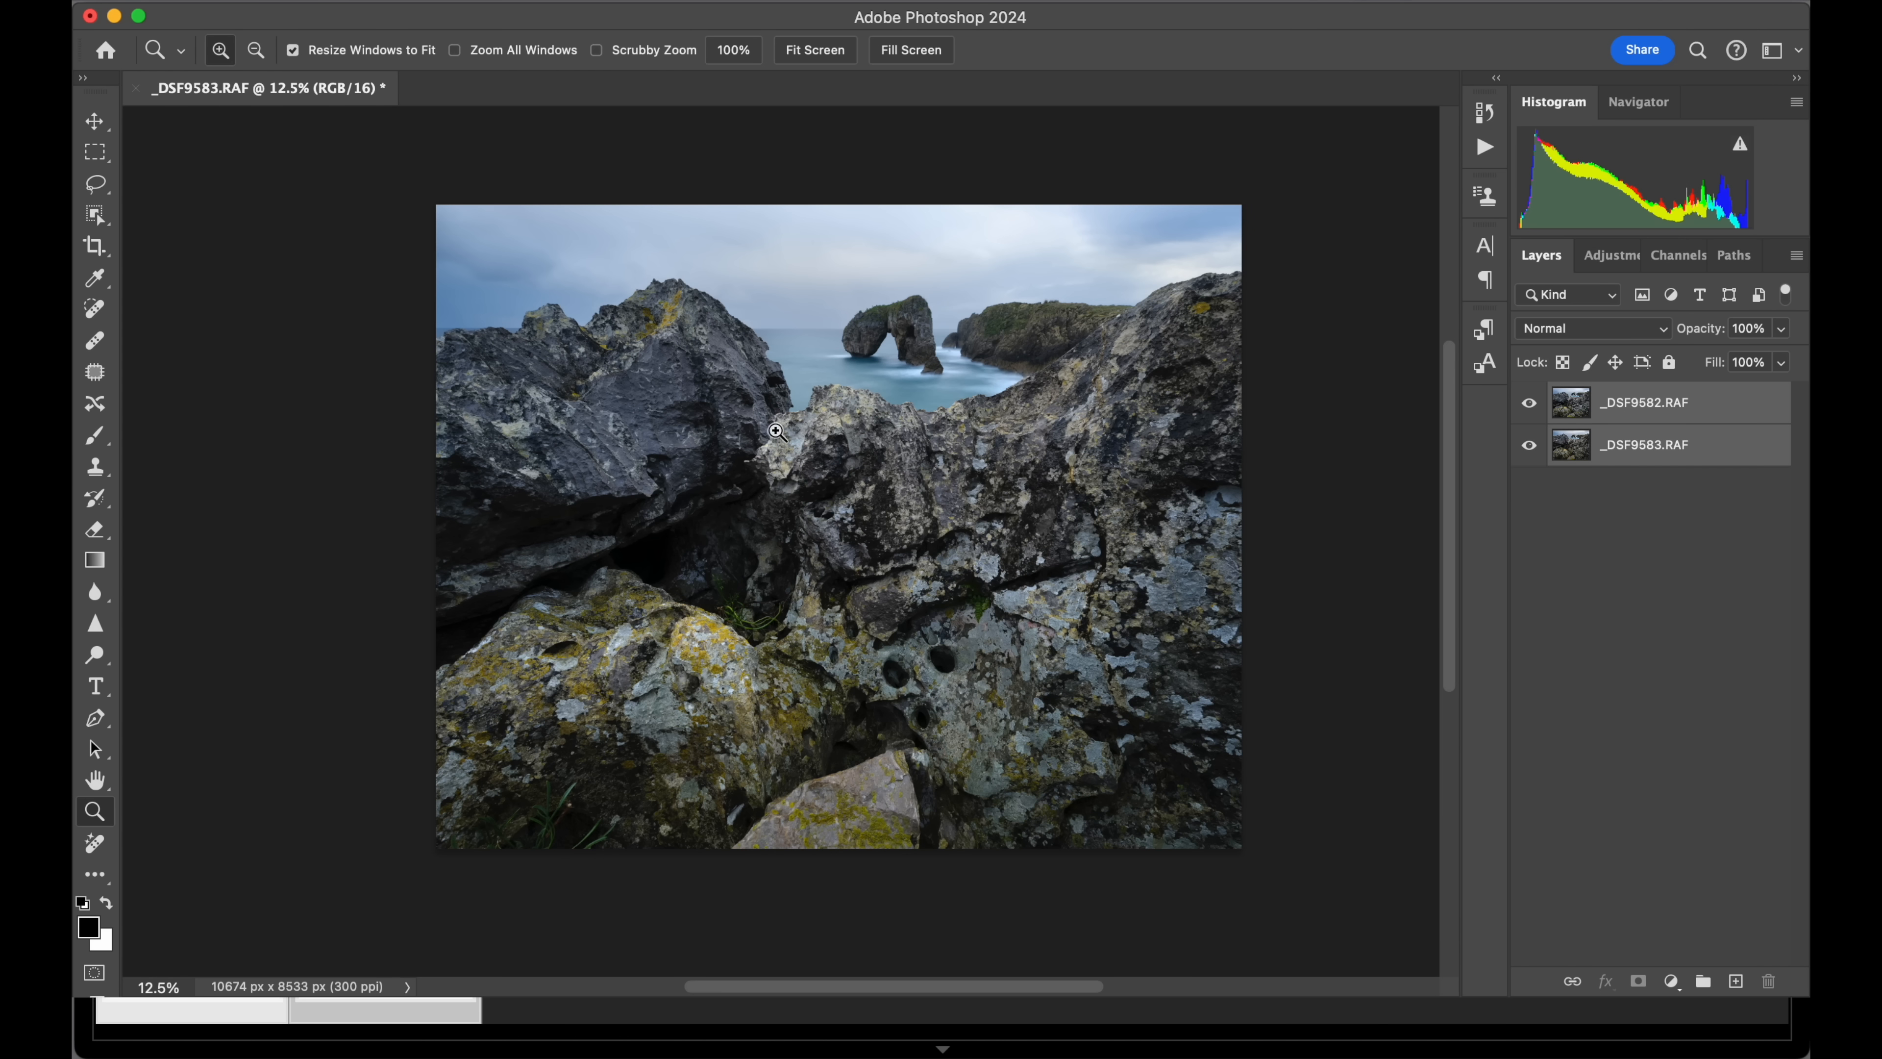
pyautogui.click(359, 1)
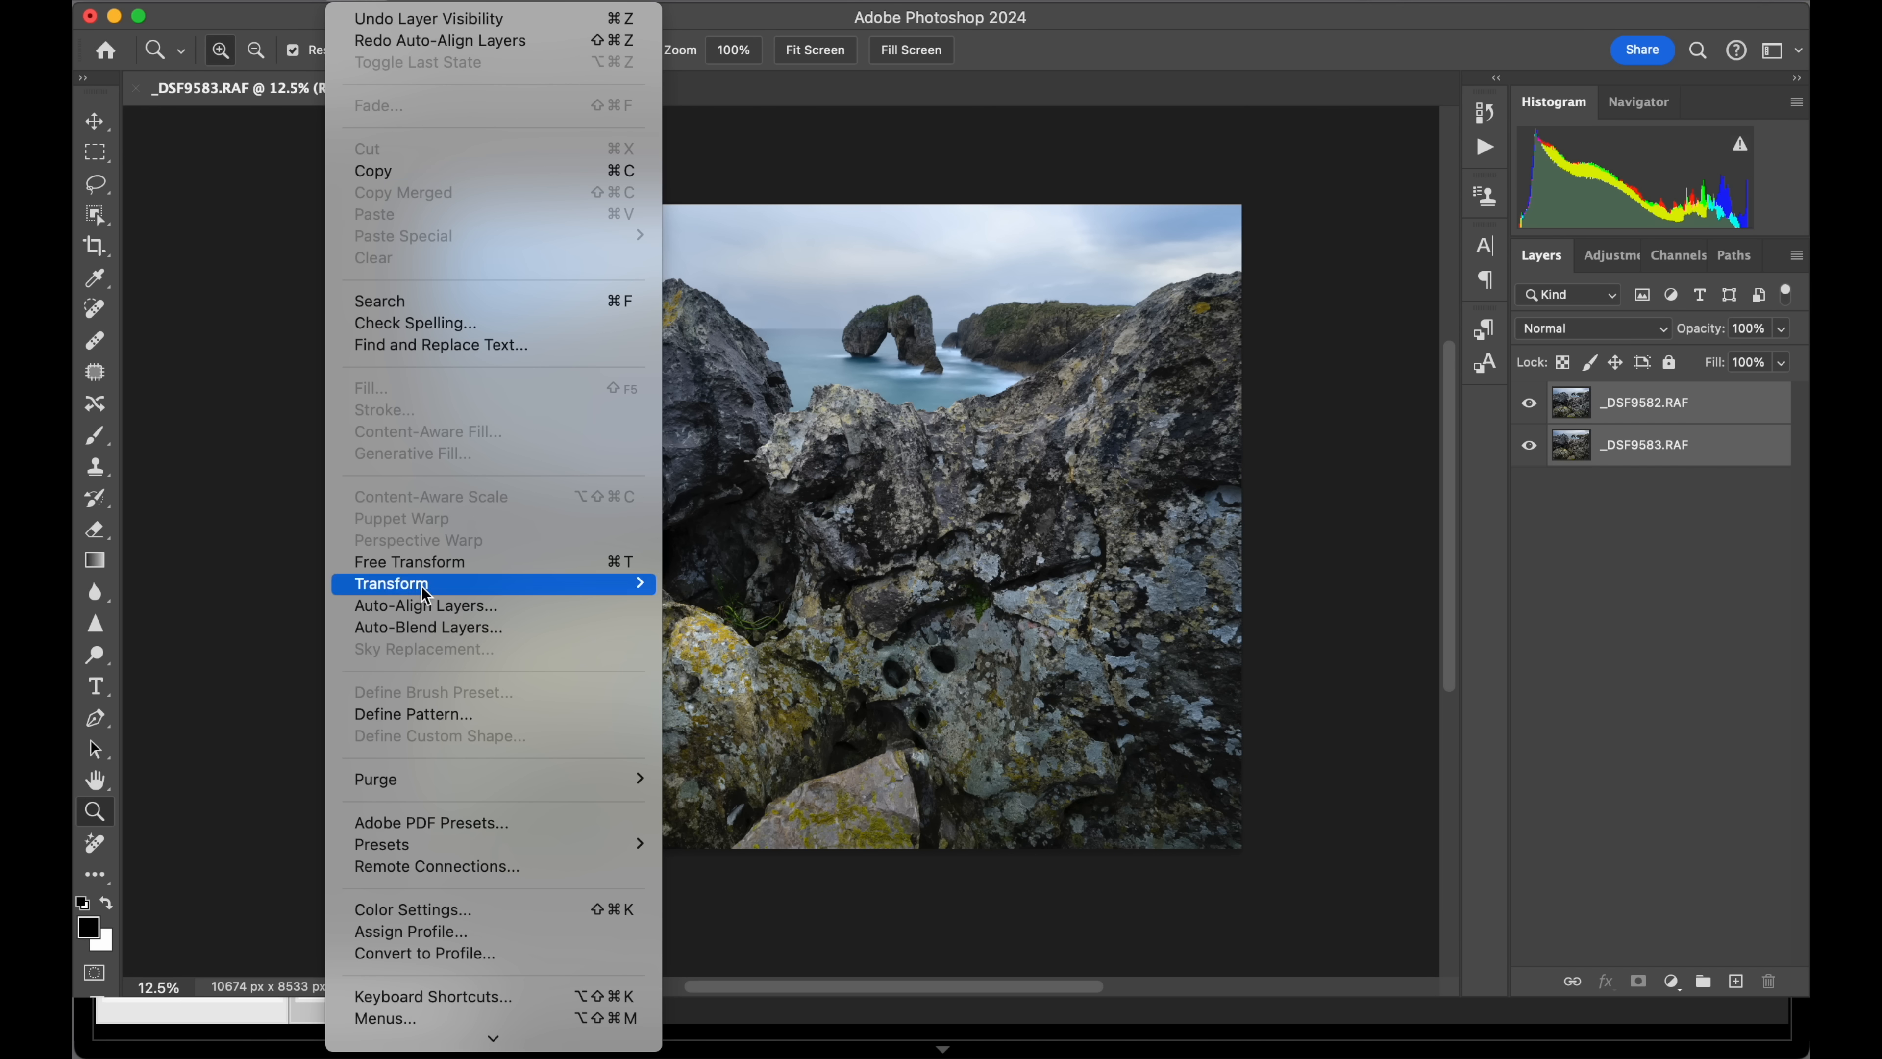
pyautogui.click(364, 605)
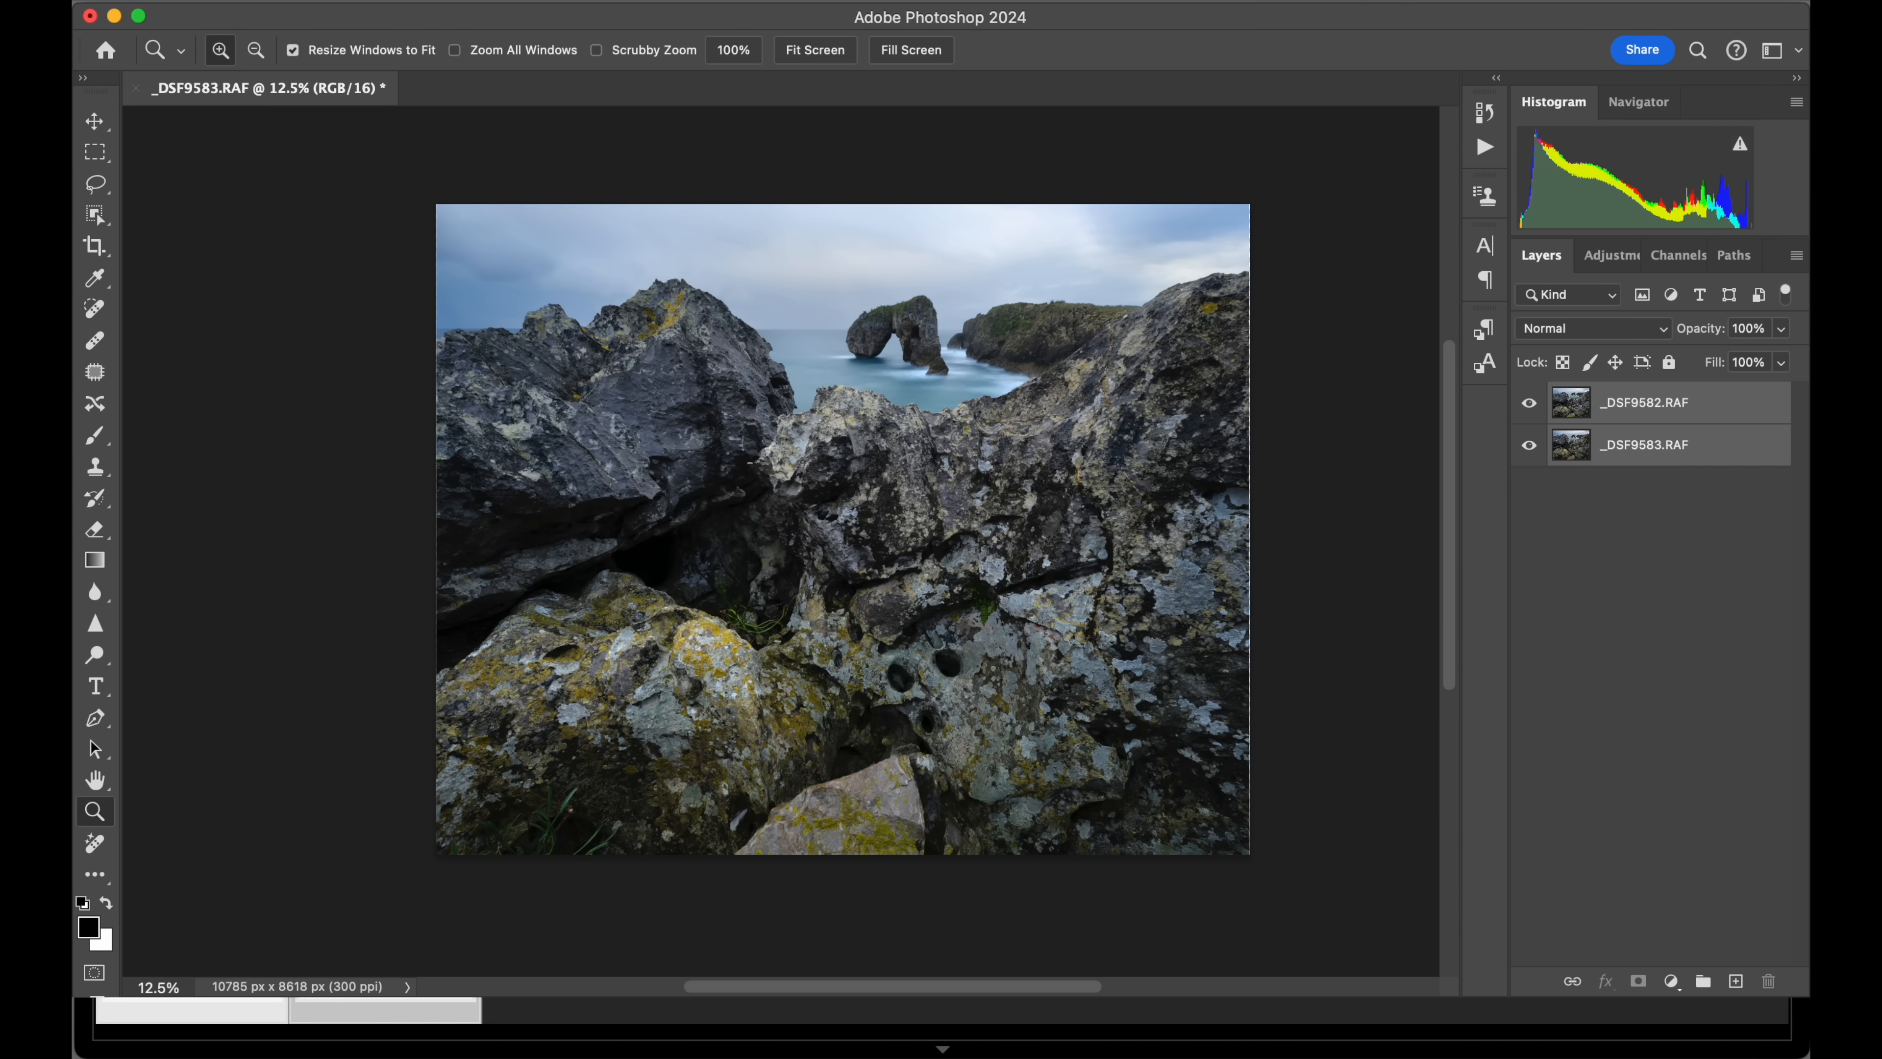
# Auto-blend both layers with Stack Images, seamless tones and colors, and content-aware fill of transparent areas.
pyautogui.click(368, 4)
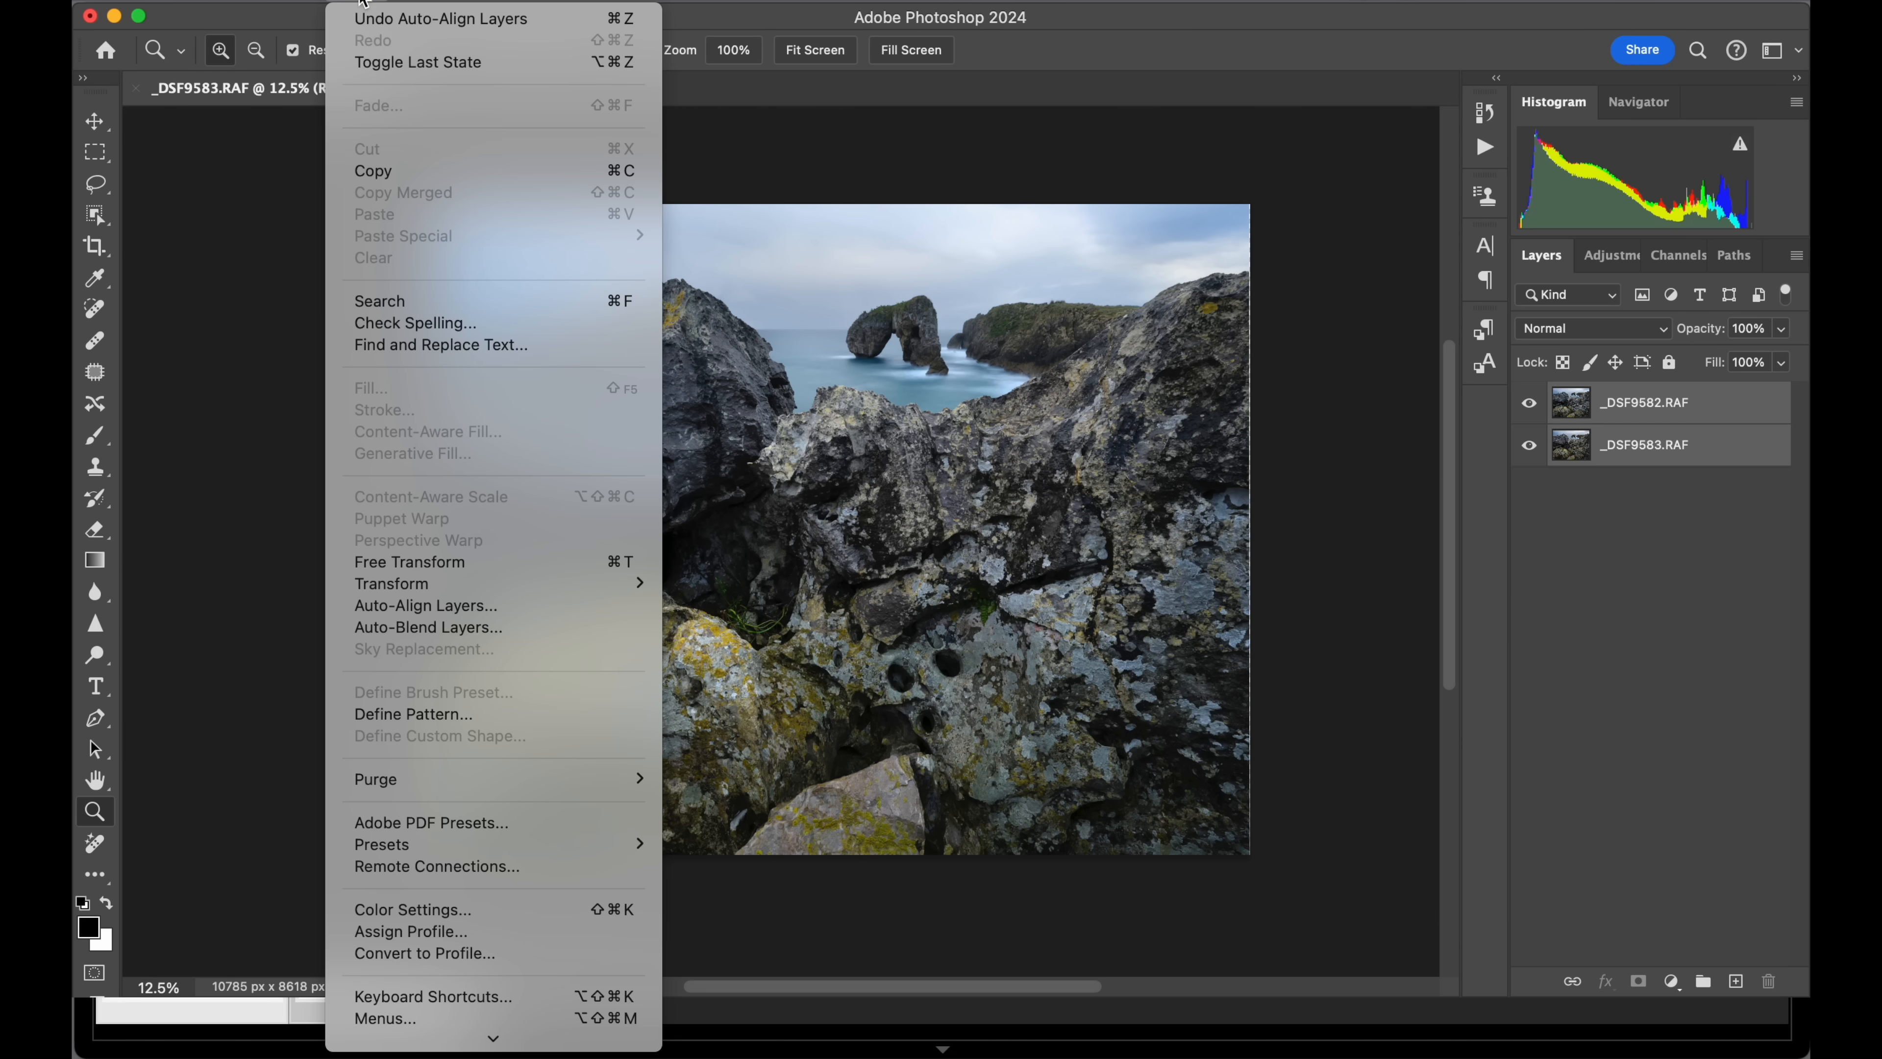
pyautogui.click(398, 628)
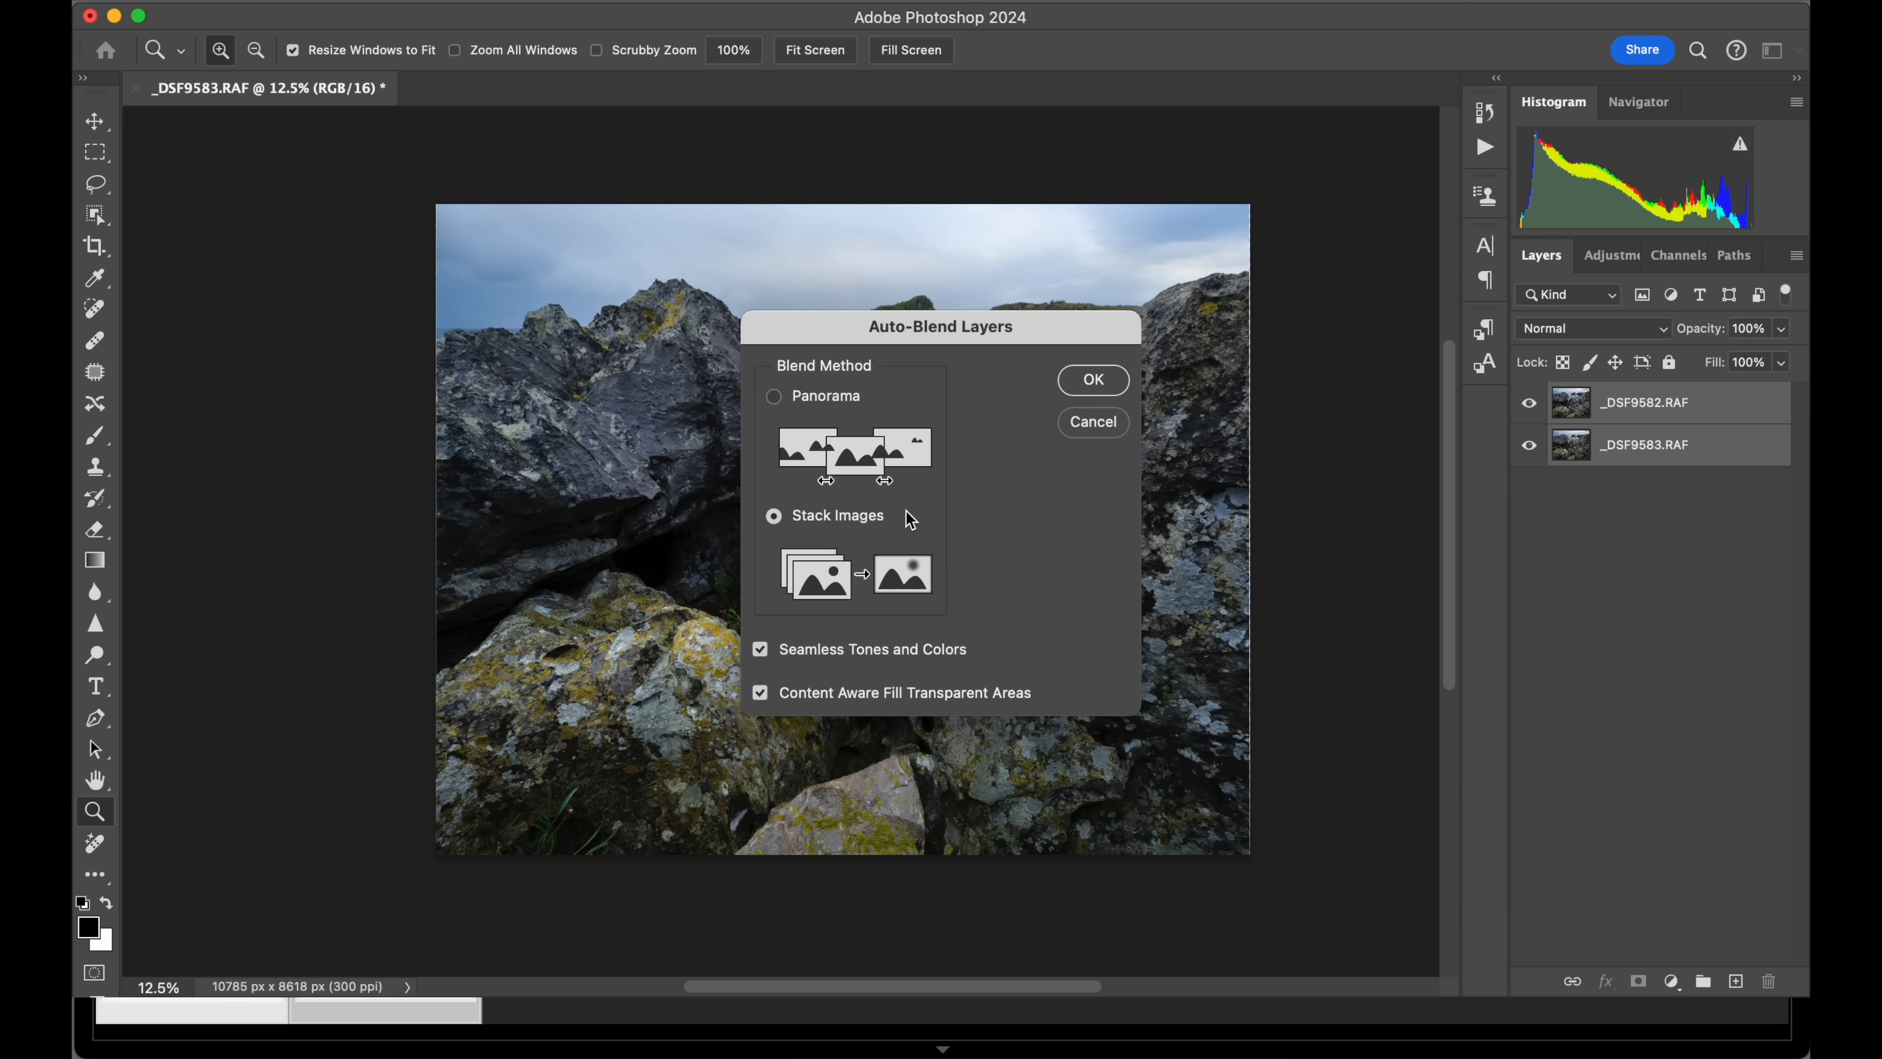
pyautogui.click(1096, 381)
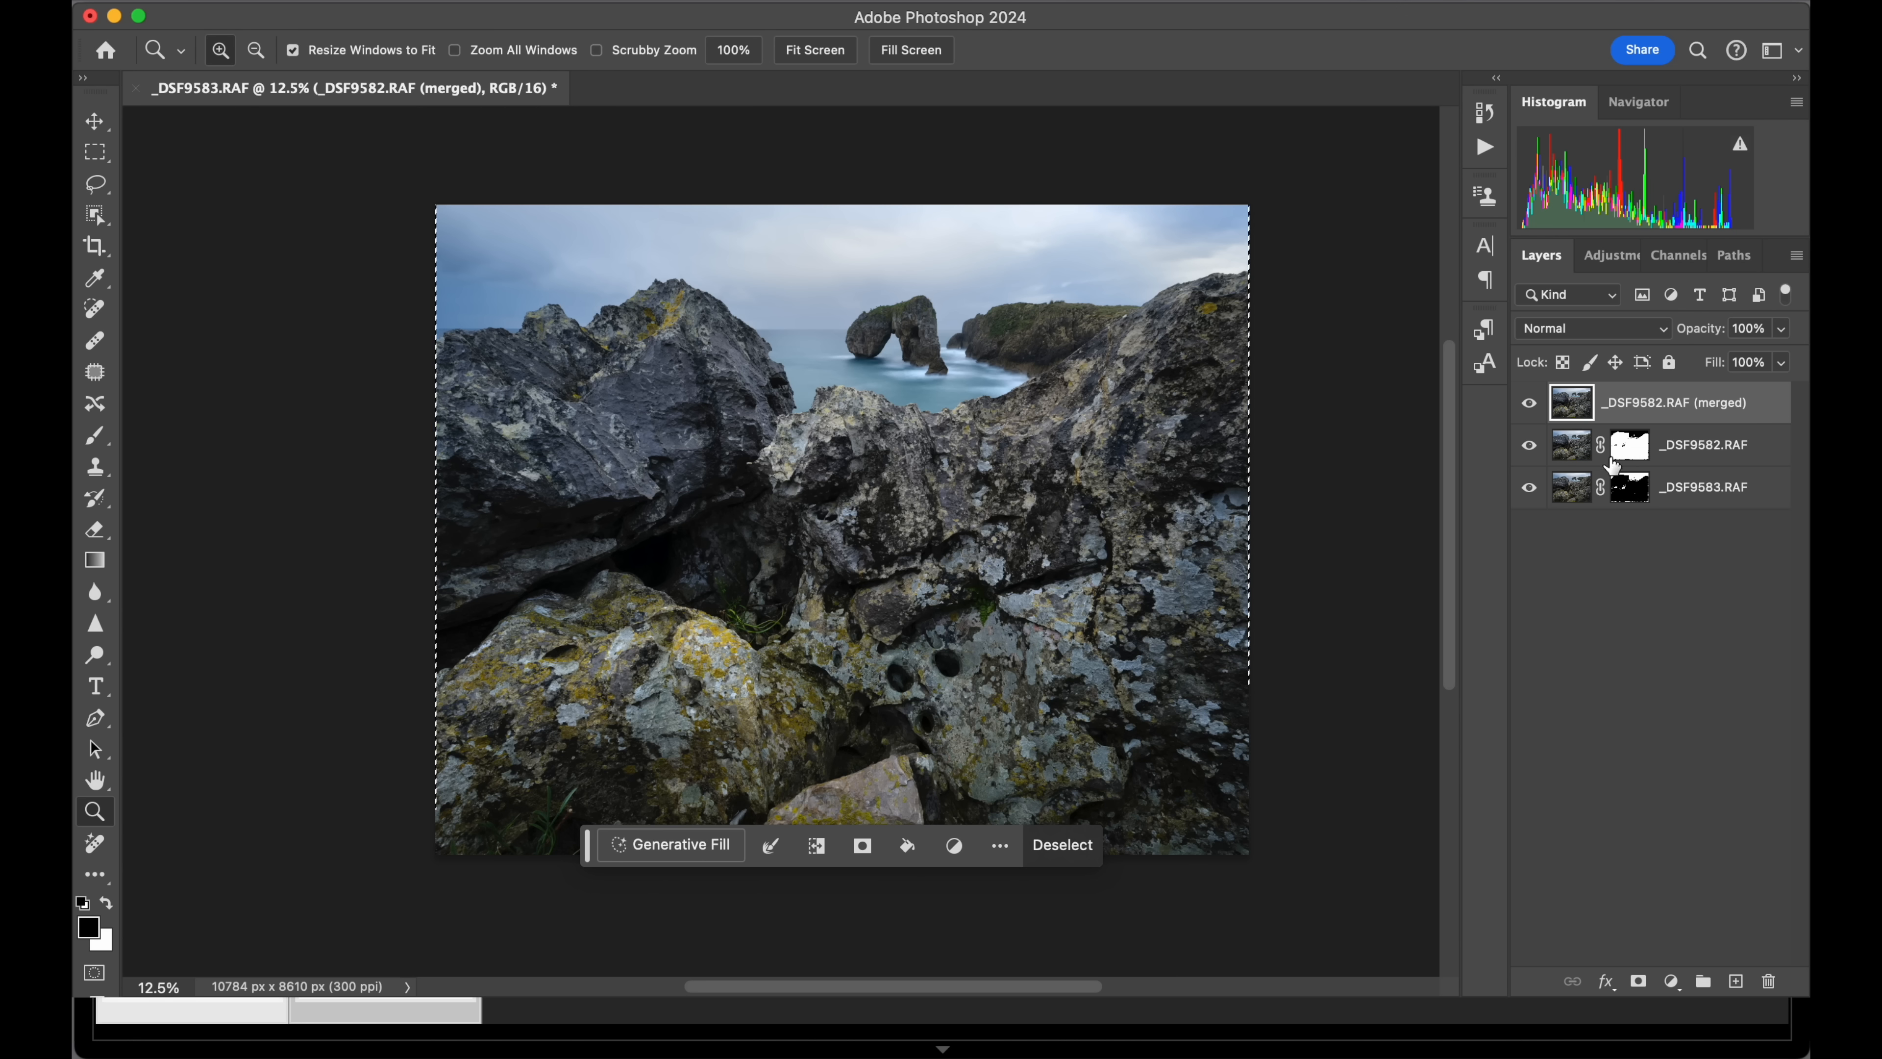
# Clear the selection and paint black over the stray white patches across the foreground rocks in the _DSF9583.RAF layer mask.
pyautogui.keyDown('alt'); pyautogui.click(1626, 452); pyautogui.keyUp('alt')
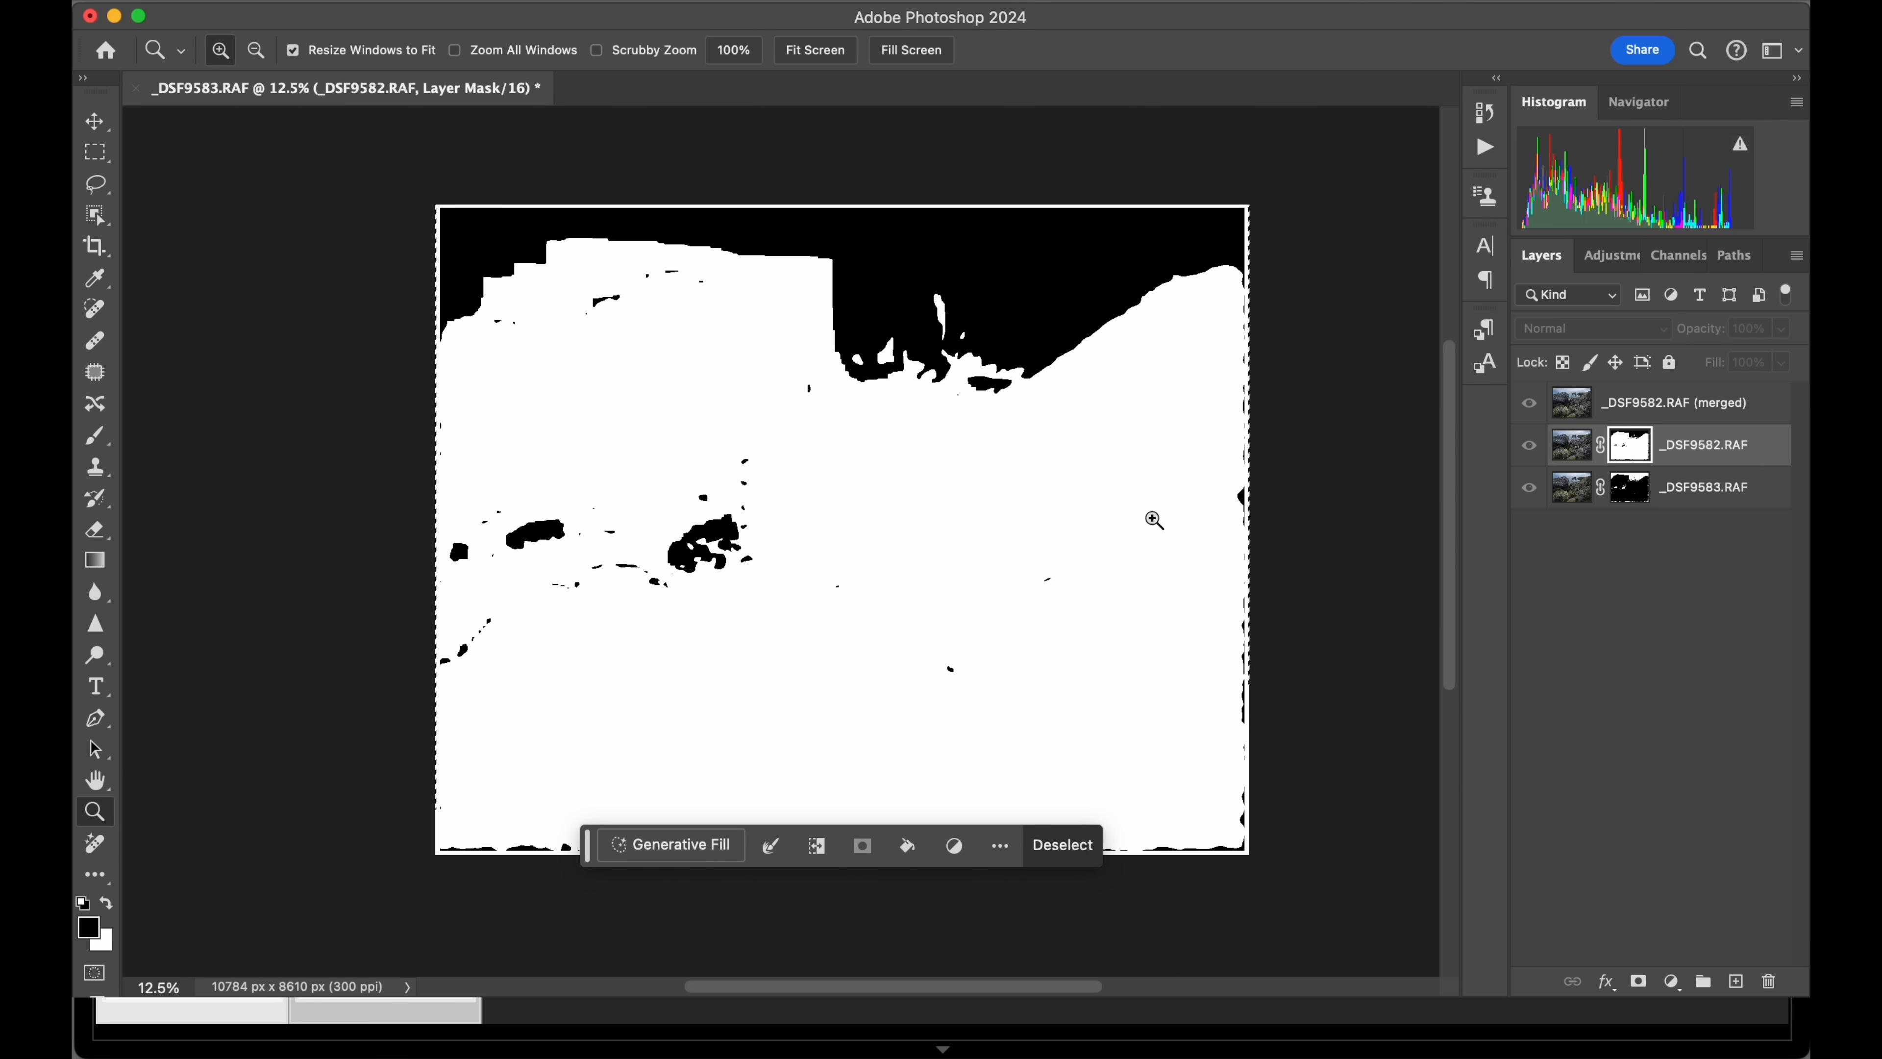
pyautogui.press('alt')
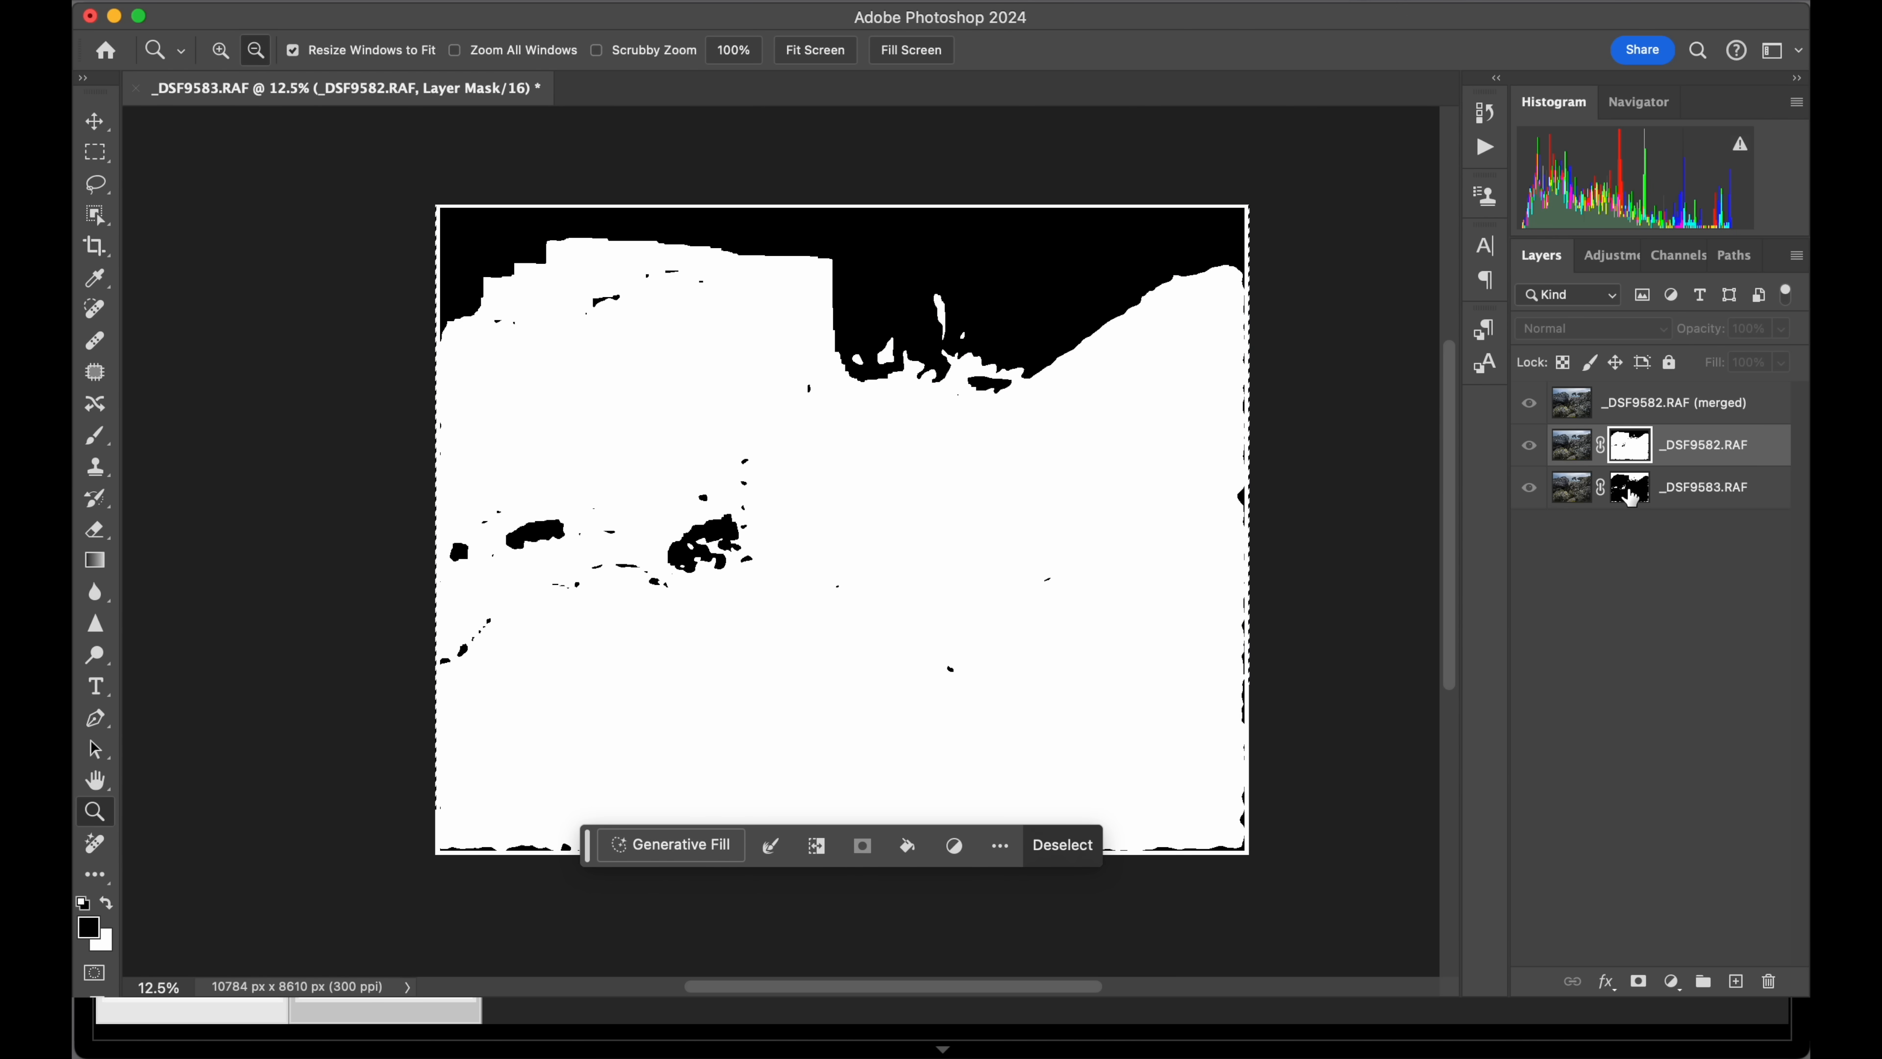
pyautogui.keyDown('alt'); pyautogui.click(1630, 493); pyautogui.keyUp('alt')
pyautogui.keyDown('alt'); pyautogui.click(1630, 489); pyautogui.keyUp('alt')
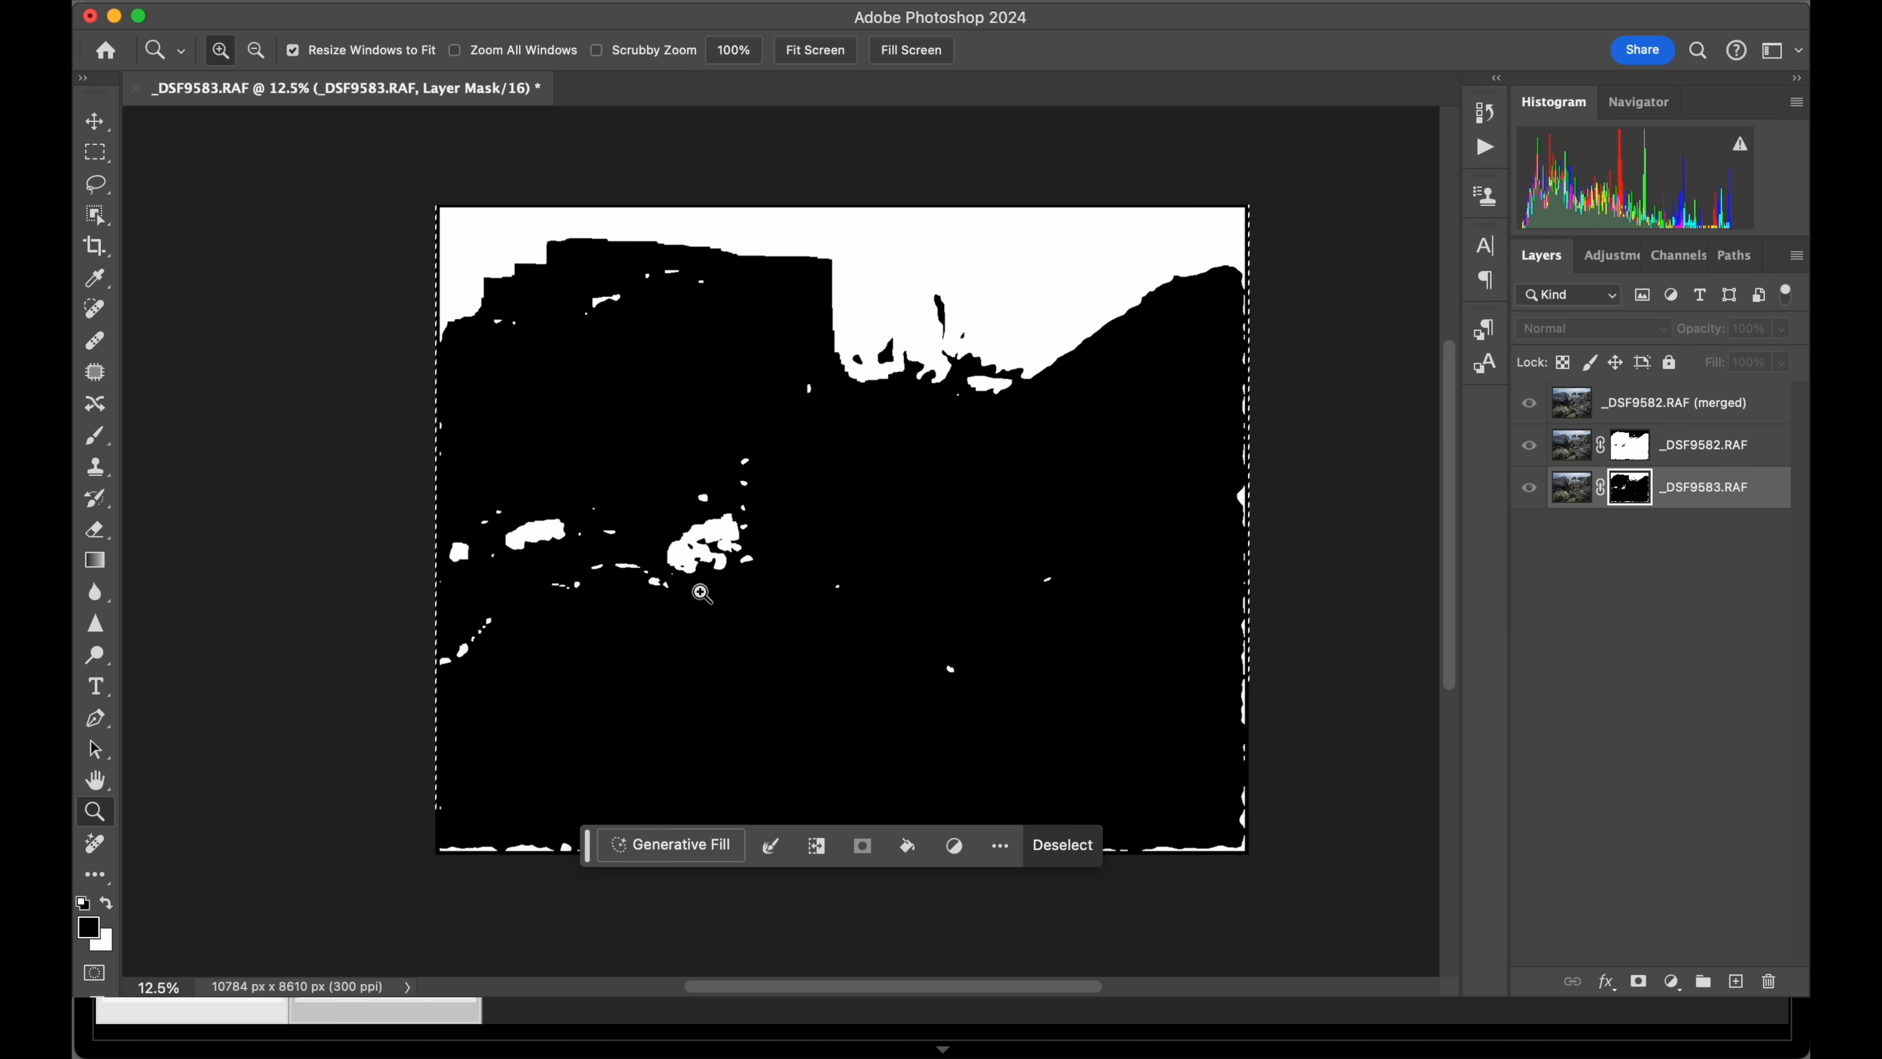
pyautogui.press('b')
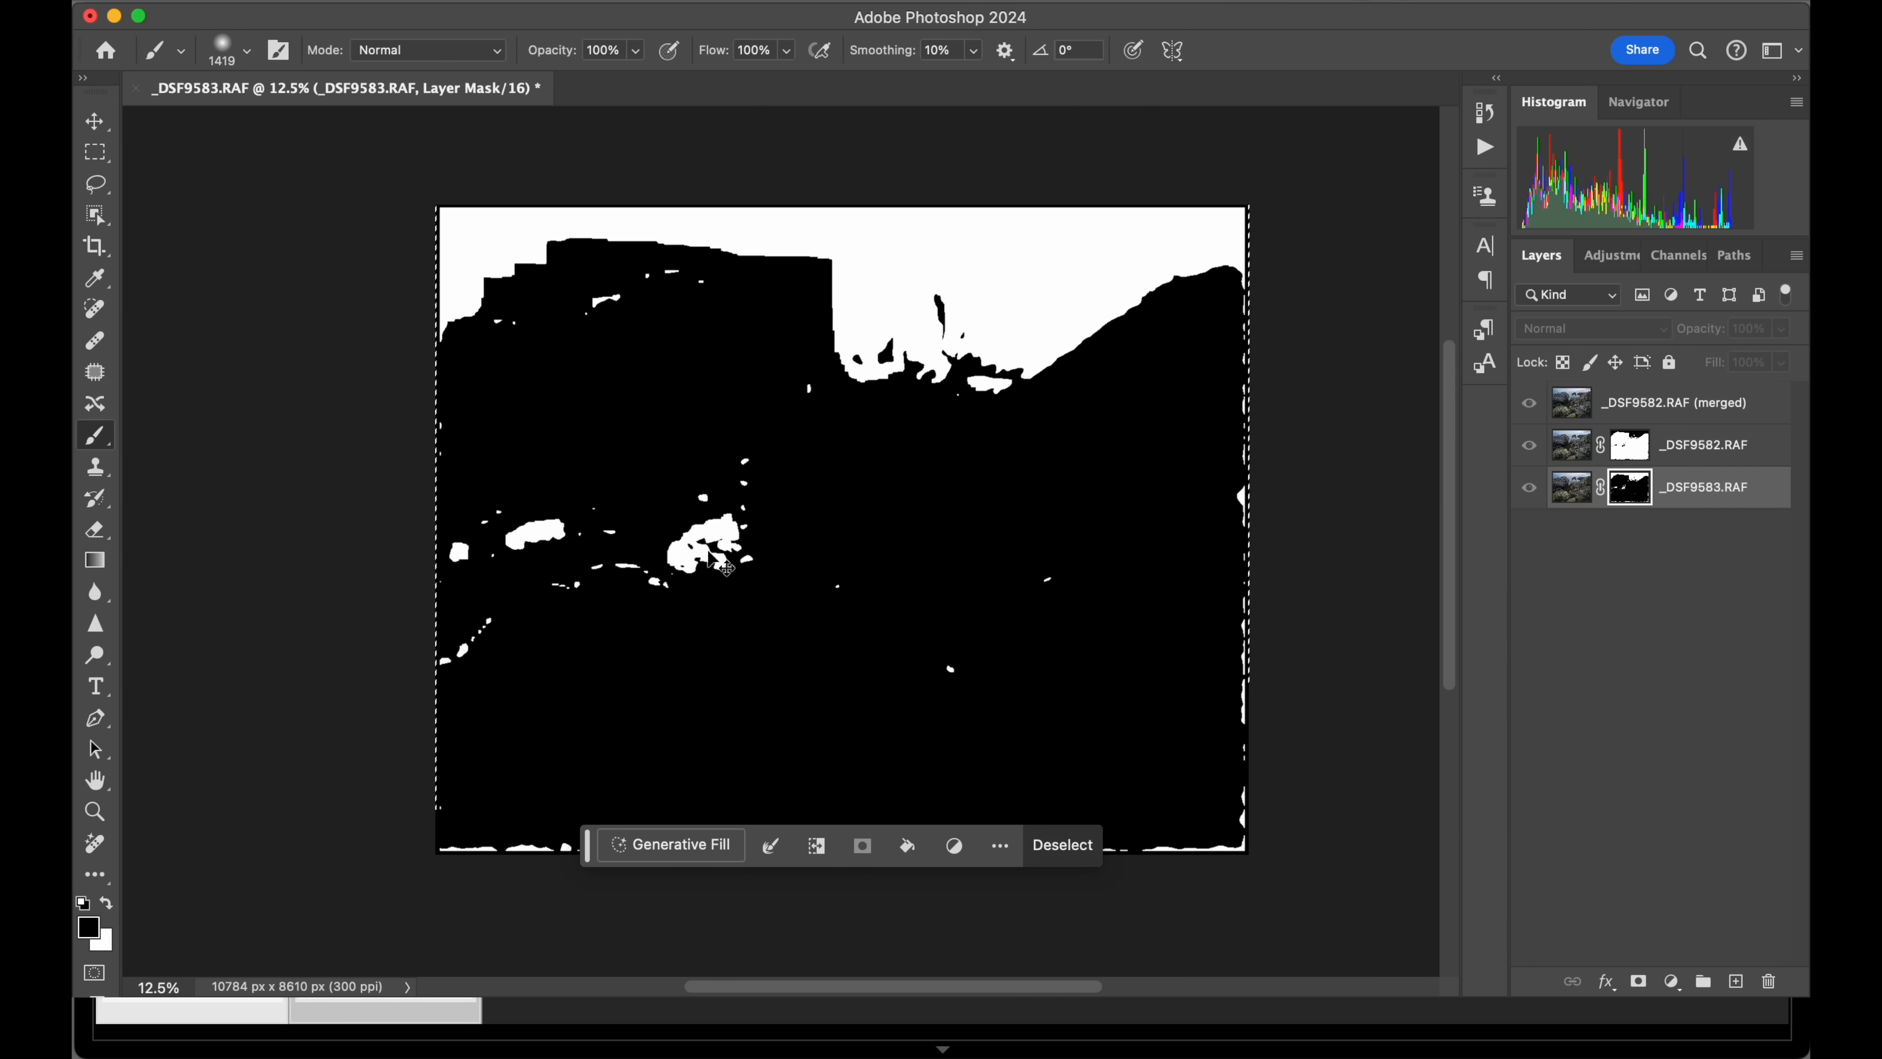
pyautogui.press('super+d')
pyautogui.moveTo(729, 542)
pyautogui.mouseDown()
pyautogui.moveTo(608, 559)
pyautogui.moveTo(748, 524)
pyautogui.moveTo(746, 466)
pyautogui.moveTo(662, 593)
pyautogui.moveTo(588, 476)
pyautogui.moveTo(528, 544)
pyautogui.moveTo(486, 513)
pyautogui.moveTo(501, 624)
pyautogui.moveTo(354, 770)
pyautogui.moveTo(383, 807)
pyautogui.moveTo(616, 869)
pyautogui.moveTo(1311, 851)
pyautogui.moveTo(734, 820)
pyautogui.moveTo(621, 841)
pyautogui.moveTo(569, 823)
pyautogui.moveTo(1021, 705)
pyautogui.moveTo(904, 663)
pyautogui.moveTo(946, 657)
pyautogui.moveTo(863, 590)
pyautogui.moveTo(659, 554)
pyautogui.moveTo(507, 581)
pyautogui.moveTo(514, 542)
pyautogui.moveTo(448, 525)
pyautogui.moveTo(465, 487)
pyautogui.moveTo(421, 446)
pyautogui.moveTo(616, 434)
pyautogui.moveTo(763, 395)
pyautogui.moveTo(801, 409)
pyautogui.moveTo(797, 392)
pyautogui.moveTo(995, 532)
pyautogui.moveTo(1040, 629)
pyautogui.moveTo(1053, 596)
pyautogui.moveTo(1037, 730)
pyautogui.moveTo(1168, 699)
pyautogui.moveTo(1202, 736)
pyautogui.moveTo(1235, 294)
pyautogui.mouseUp()
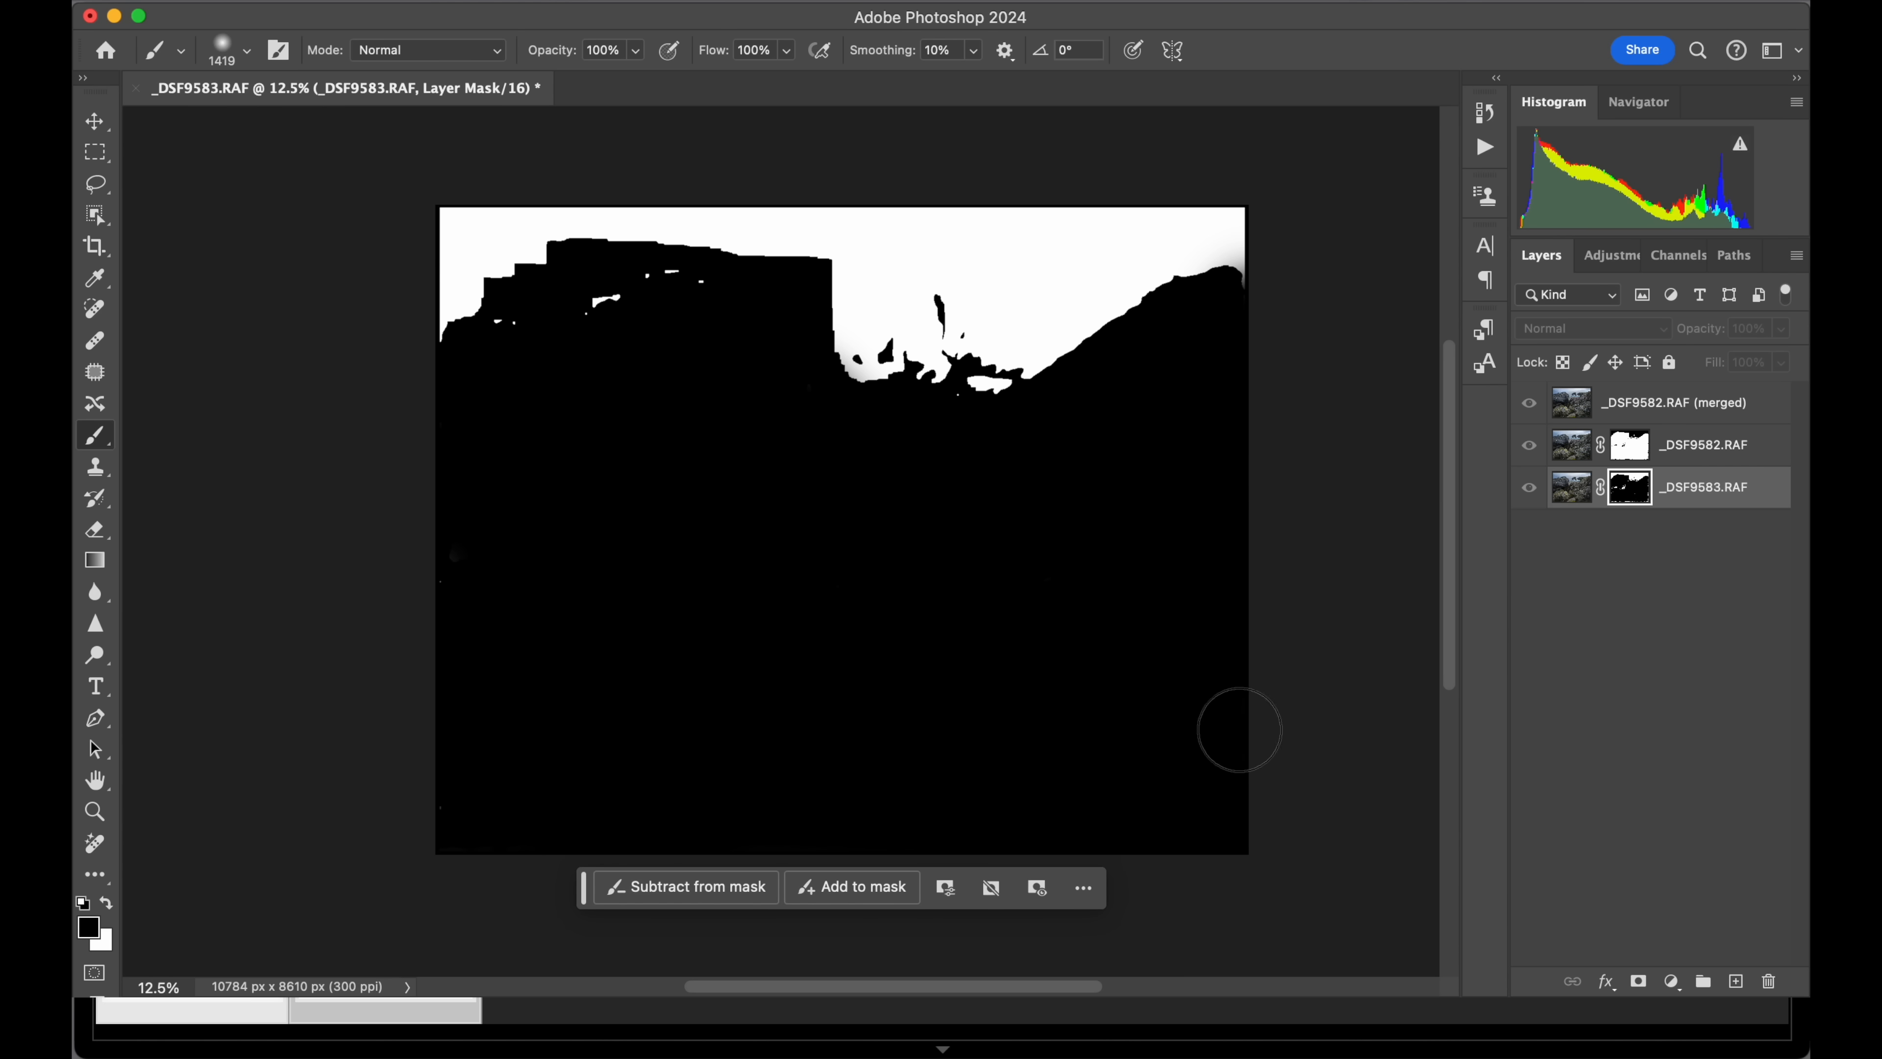
# Paint white over the stray black patches on the rocks and along the edges in the _DSF9582.RAF layer mask, keeping the sky black.
pyautogui.click(1629, 454)
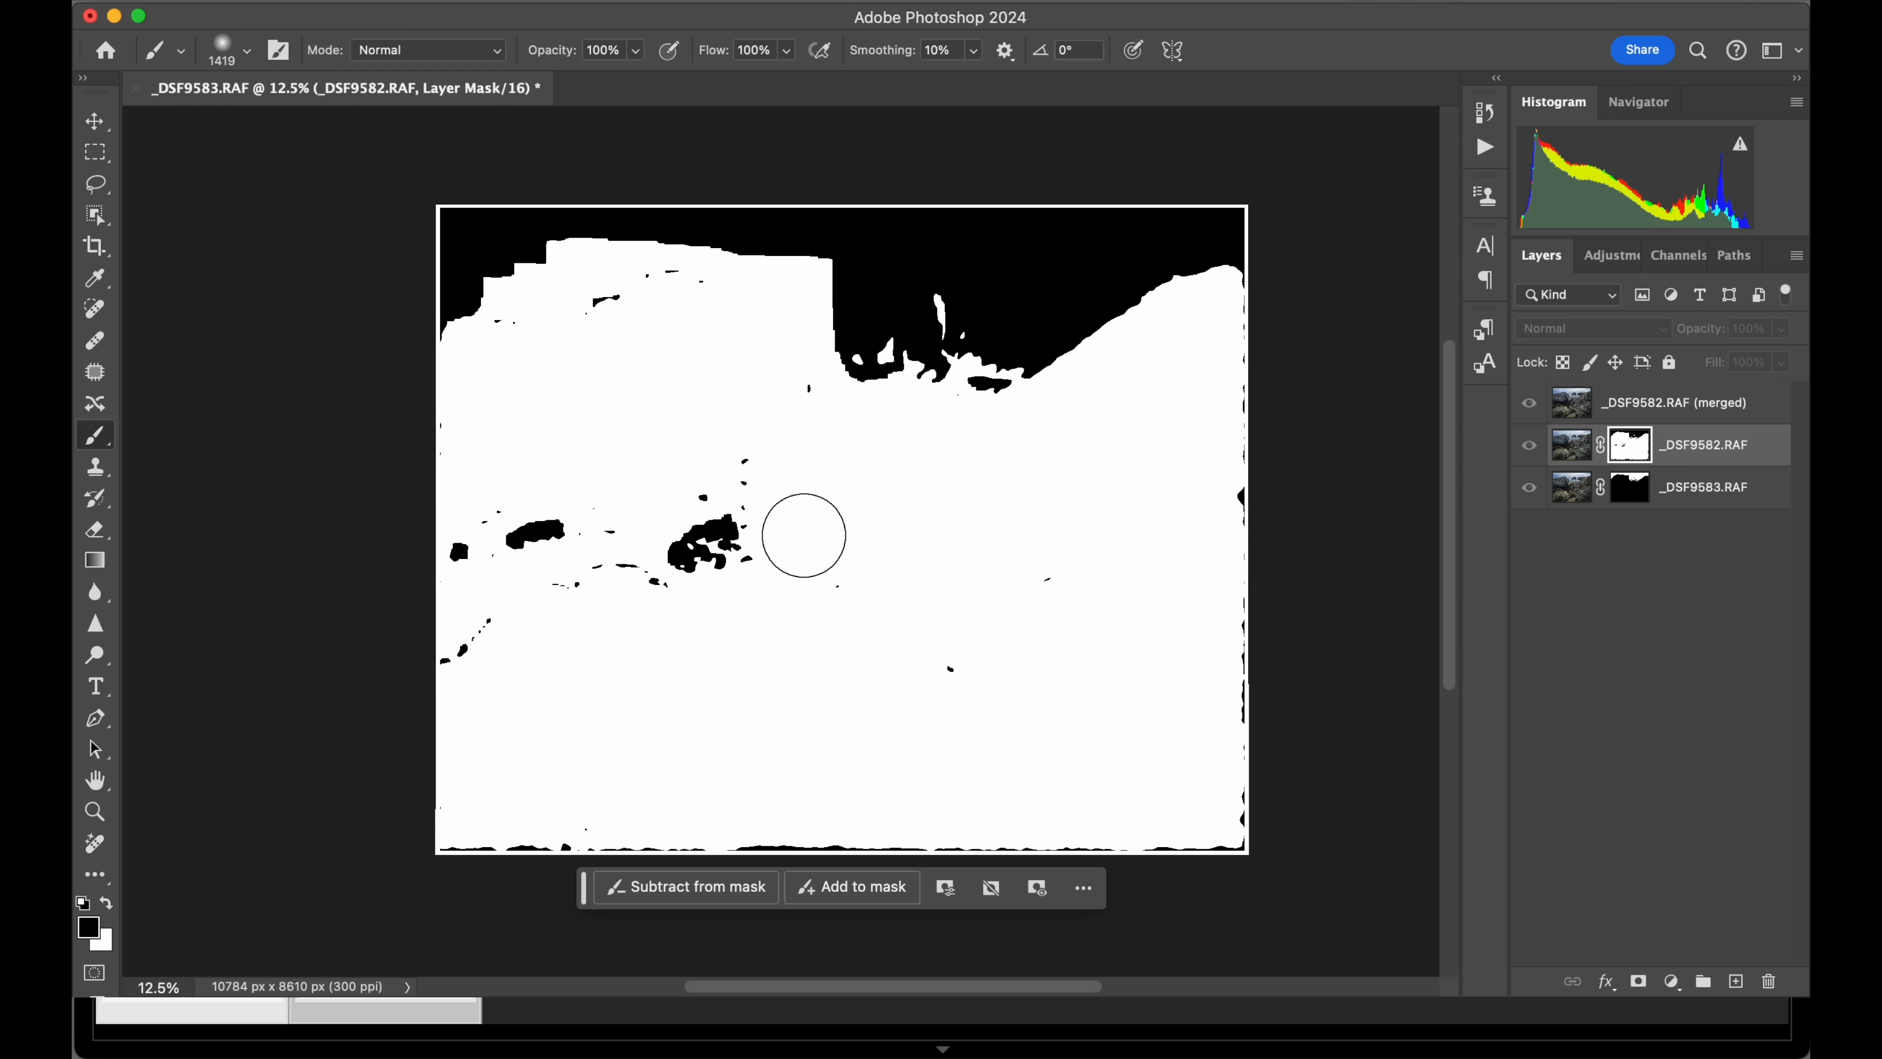
pyautogui.press('x')
pyautogui.moveTo(735, 471)
pyautogui.mouseDown()
pyautogui.moveTo(697, 580)
pyautogui.moveTo(762, 524)
pyautogui.moveTo(443, 550)
pyautogui.moveTo(501, 556)
pyautogui.moveTo(611, 514)
pyautogui.moveTo(428, 693)
pyautogui.mouseUp()
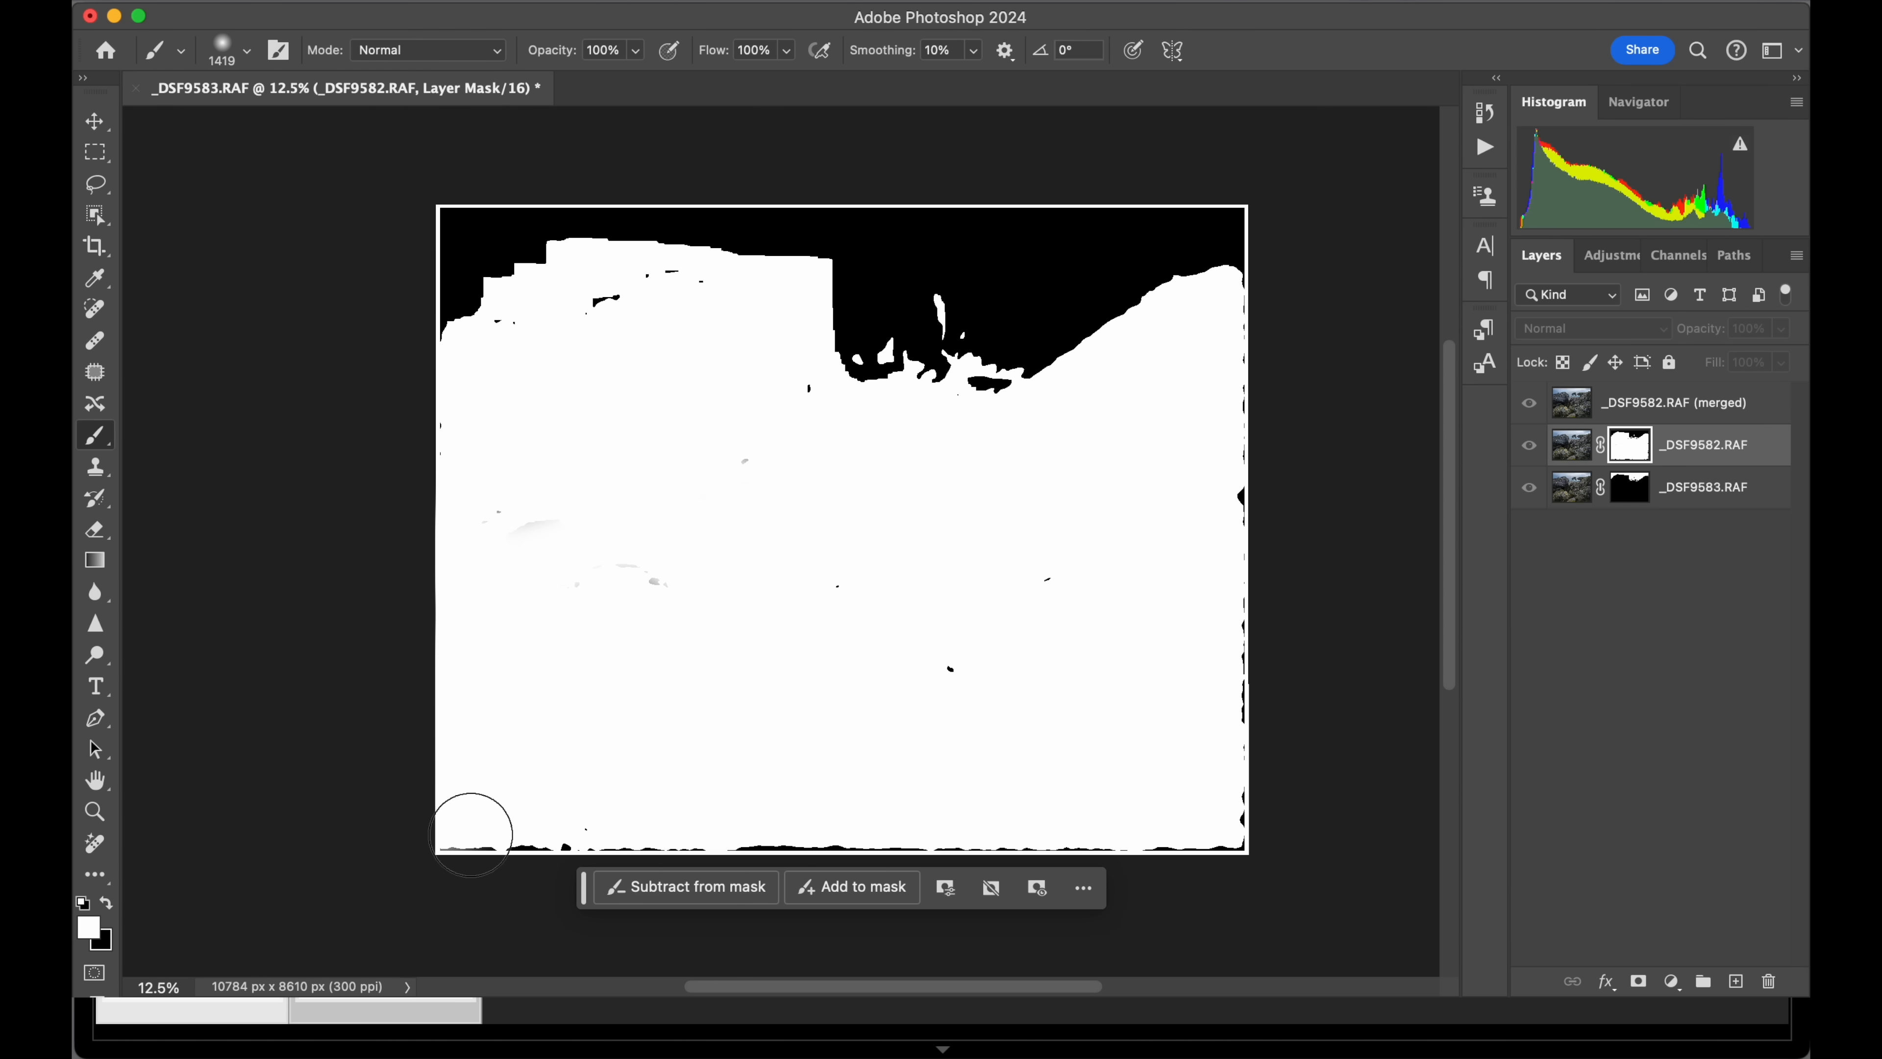
pyautogui.moveTo(472, 835)
pyautogui.mouseDown()
pyautogui.moveTo(596, 860)
pyautogui.moveTo(1096, 862)
pyautogui.moveTo(1221, 836)
pyautogui.moveTo(1258, 393)
pyautogui.moveTo(1242, 330)
pyautogui.moveTo(1197, 551)
pyautogui.moveTo(1034, 591)
pyautogui.moveTo(985, 666)
pyautogui.moveTo(886, 655)
pyautogui.moveTo(754, 534)
pyautogui.moveTo(867, 594)
pyautogui.moveTo(524, 560)
pyautogui.moveTo(631, 528)
pyautogui.moveTo(449, 503)
pyautogui.moveTo(535, 476)
pyautogui.moveTo(610, 304)
pyautogui.moveTo(707, 306)
pyautogui.moveTo(805, 401)
pyautogui.moveTo(763, 477)
pyautogui.moveTo(434, 301)
pyautogui.moveTo(506, 332)
pyautogui.mouseUp()
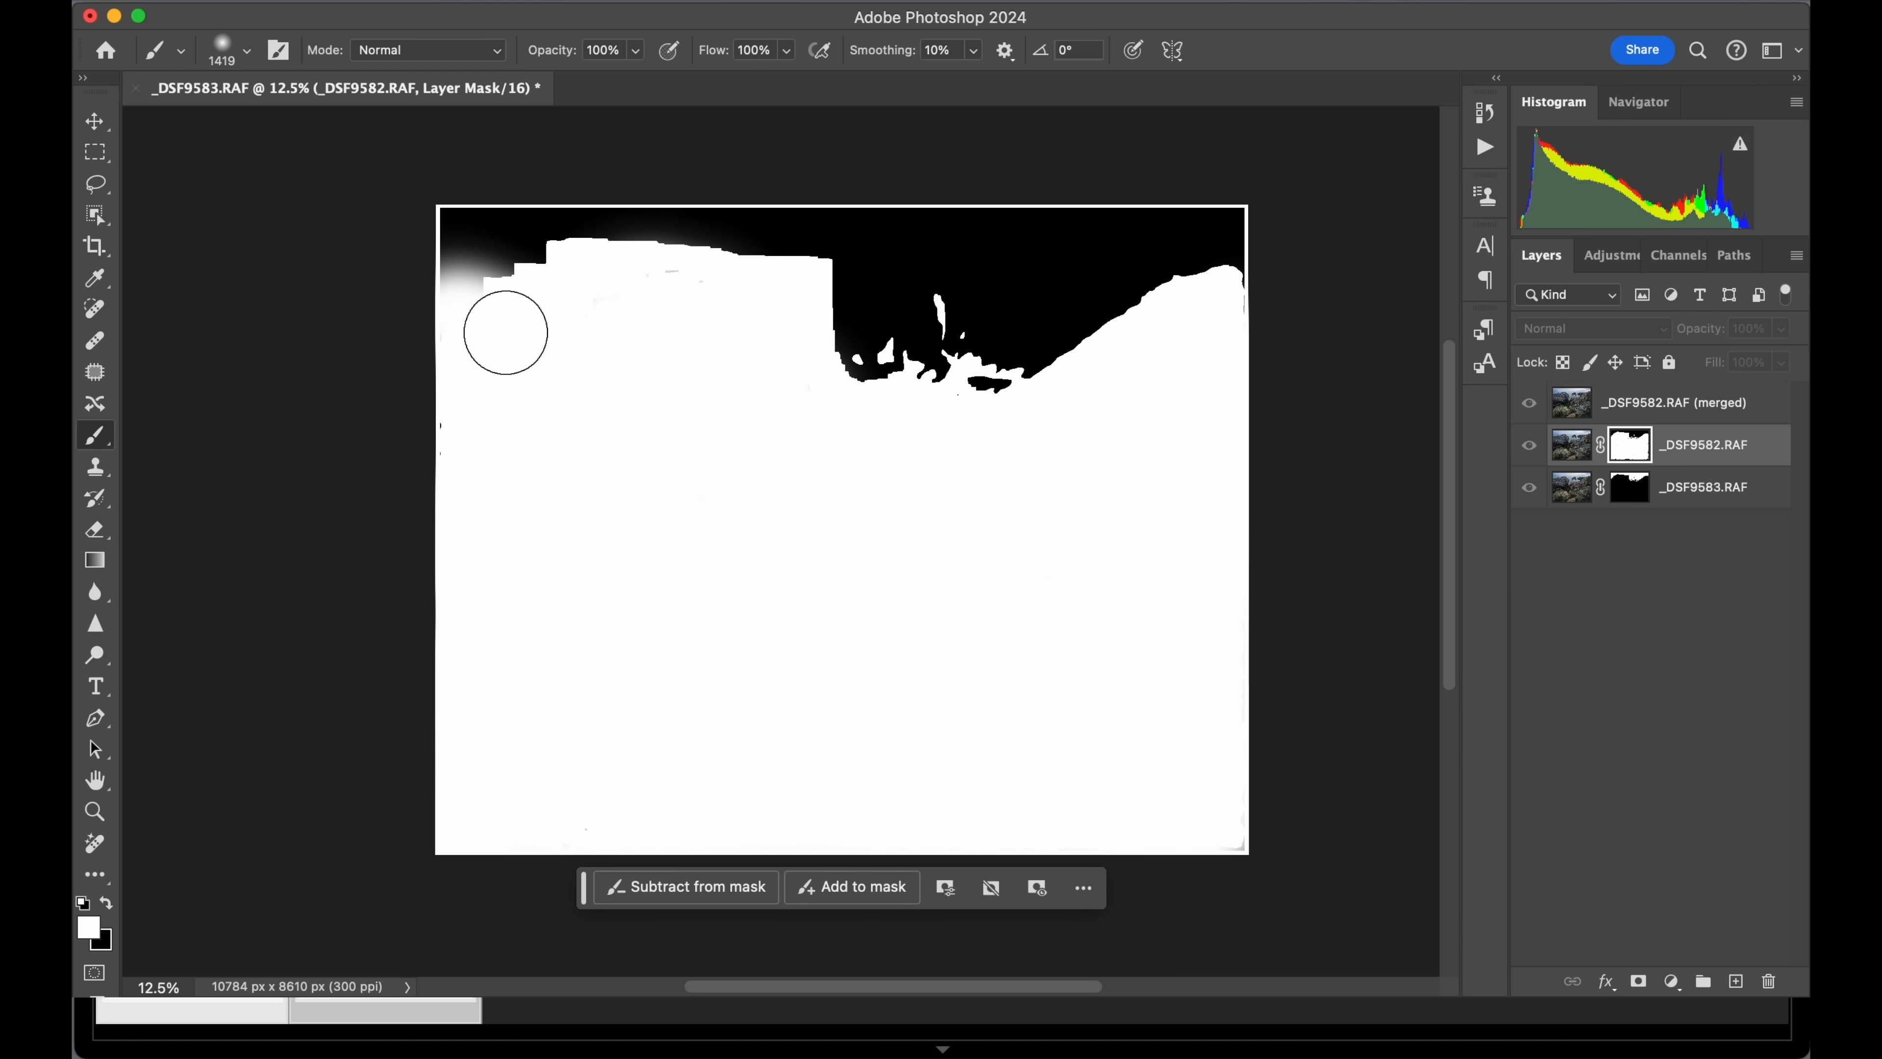
pyautogui.press('super+z')
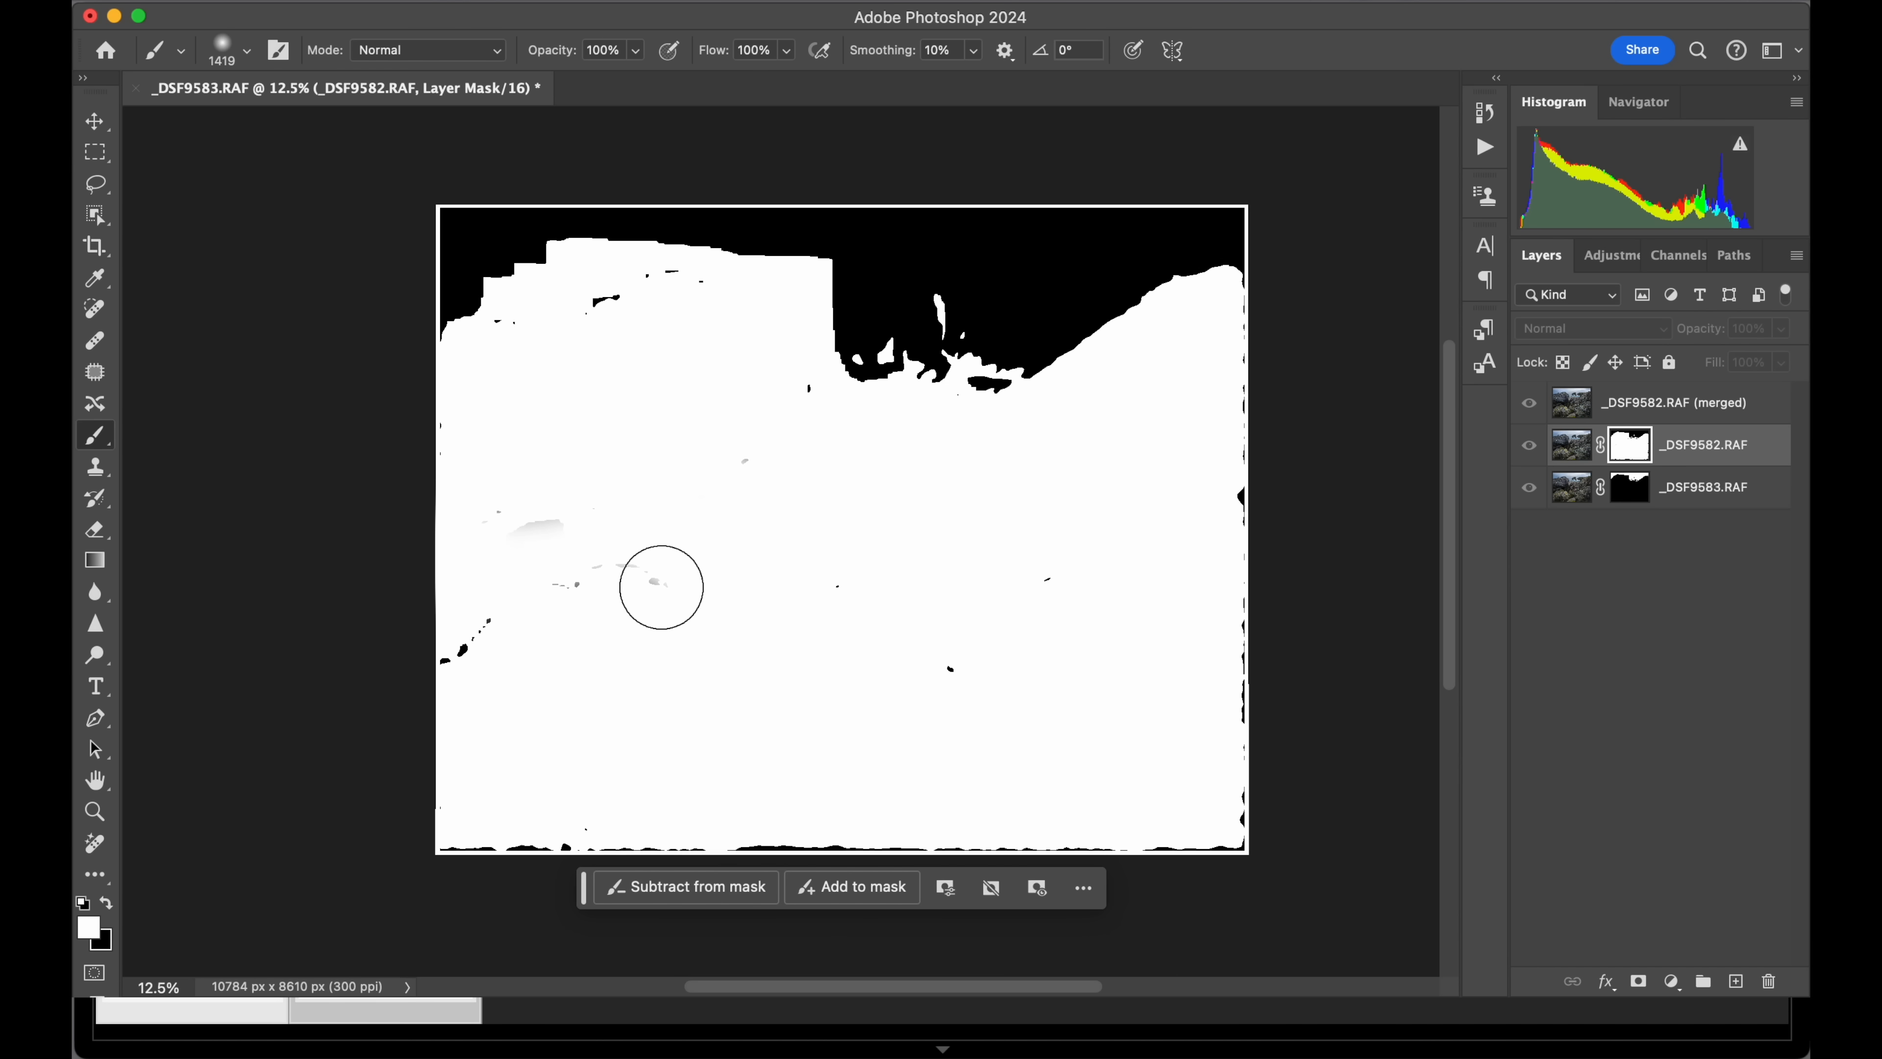
pyautogui.moveTo(661, 587)
pyautogui.mouseDown()
pyautogui.moveTo(478, 651)
pyautogui.moveTo(560, 596)
pyautogui.moveTo(444, 701)
pyautogui.moveTo(433, 846)
pyautogui.moveTo(1222, 847)
pyautogui.moveTo(1219, 505)
pyautogui.moveTo(1246, 366)
pyautogui.moveTo(1214, 464)
pyautogui.moveTo(1105, 571)
pyautogui.moveTo(989, 648)
pyautogui.moveTo(840, 669)
pyautogui.moveTo(832, 591)
pyautogui.moveTo(755, 536)
pyautogui.moveTo(463, 507)
pyautogui.moveTo(561, 433)
pyautogui.moveTo(607, 300)
pyautogui.moveTo(702, 356)
pyautogui.moveTo(758, 429)
pyautogui.moveTo(777, 385)
pyautogui.moveTo(827, 422)
pyautogui.moveTo(773, 448)
pyautogui.moveTo(767, 475)
pyautogui.moveTo(565, 397)
pyautogui.mouseUp()
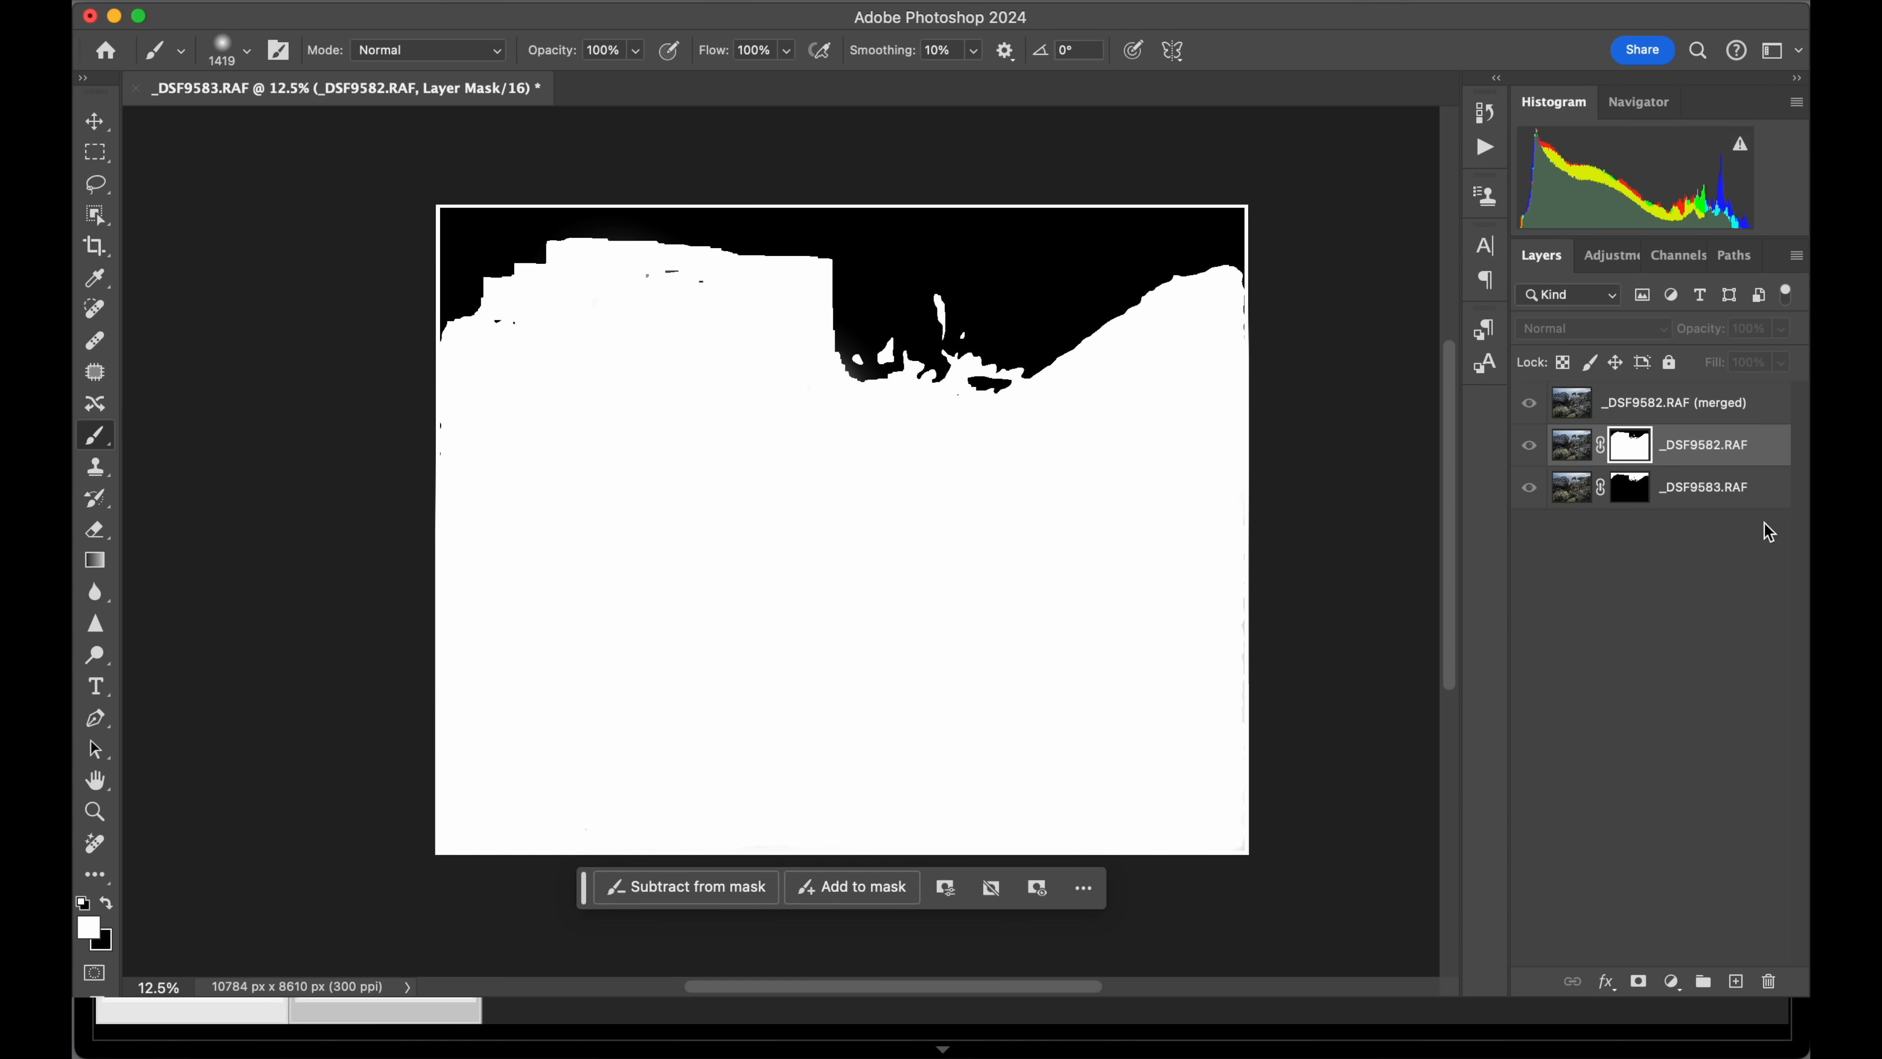
# Review the _DSF9583.RAF layer mask, and inspect the blended image at 50% from the foreground rocks up to the sea arch.
pyautogui.keyDown('alt'); pyautogui.click(1630, 487); pyautogui.keyUp('alt')
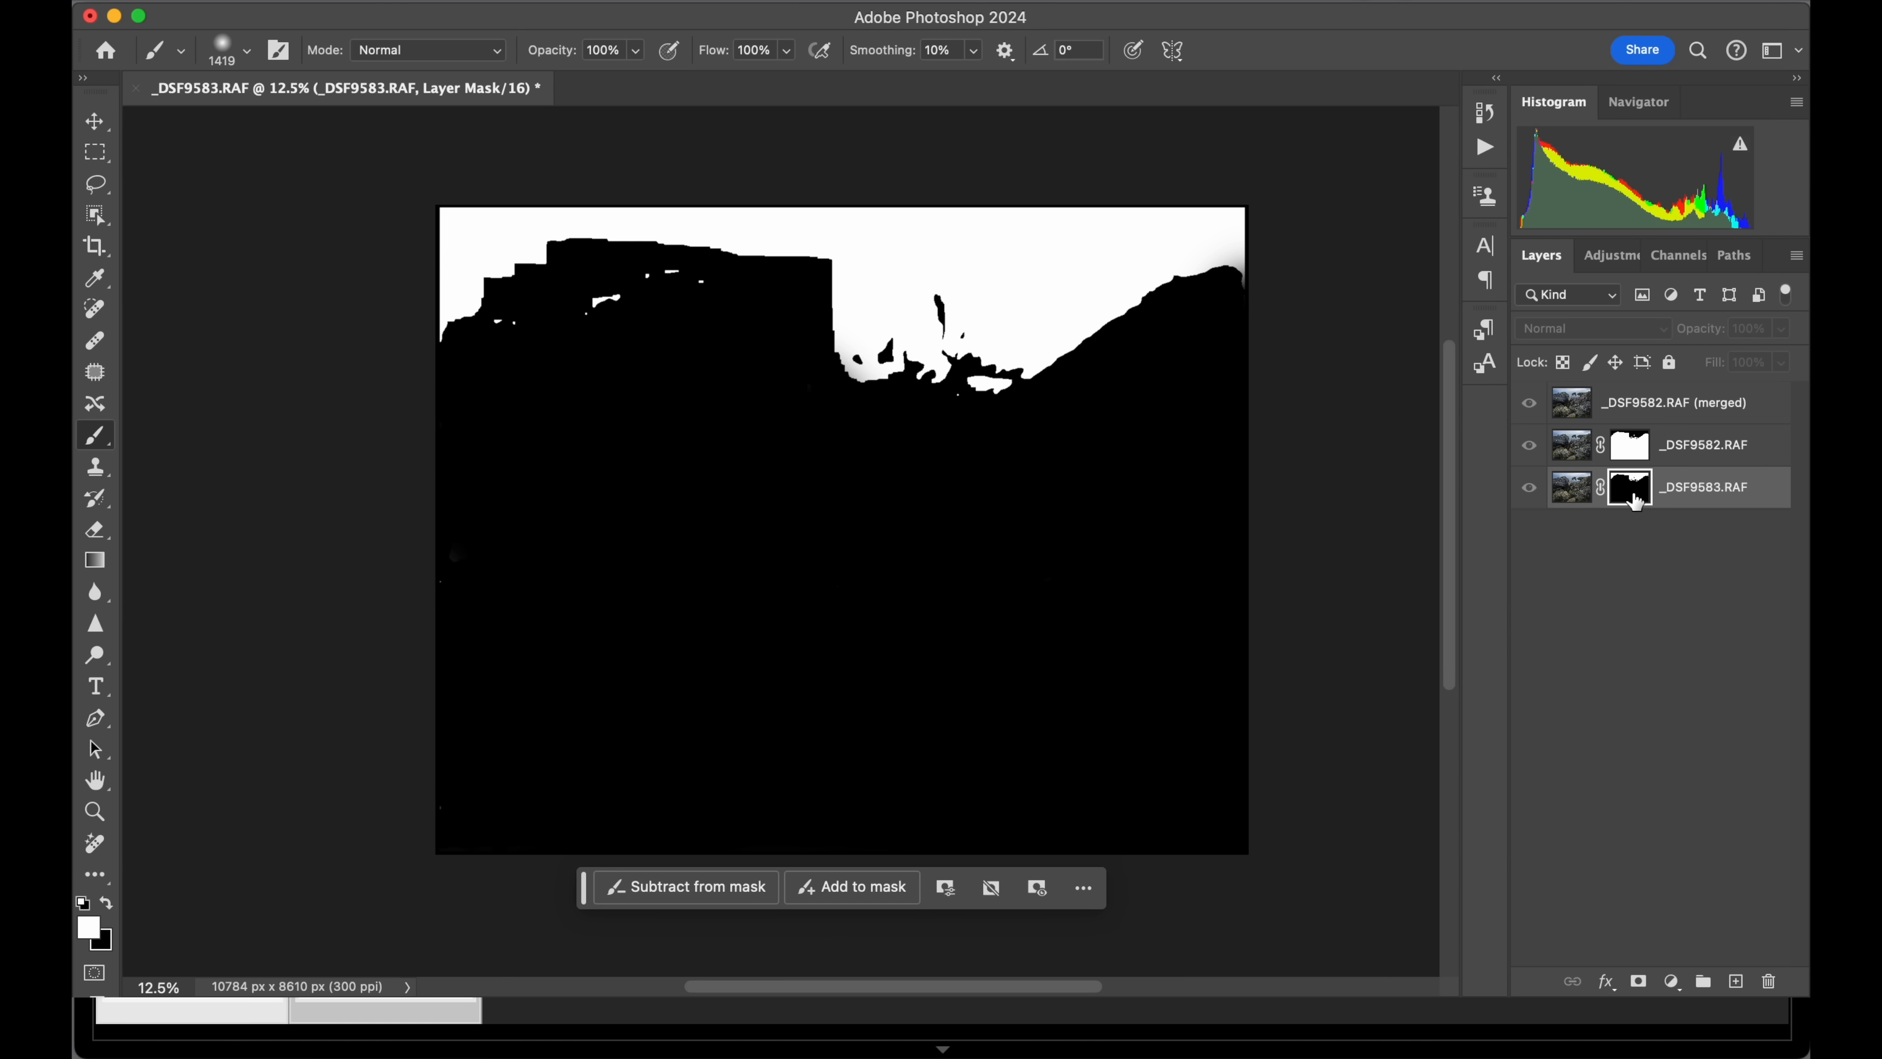
pyautogui.keyDown('alt'); pyautogui.click(1634, 500); pyautogui.keyUp('alt')
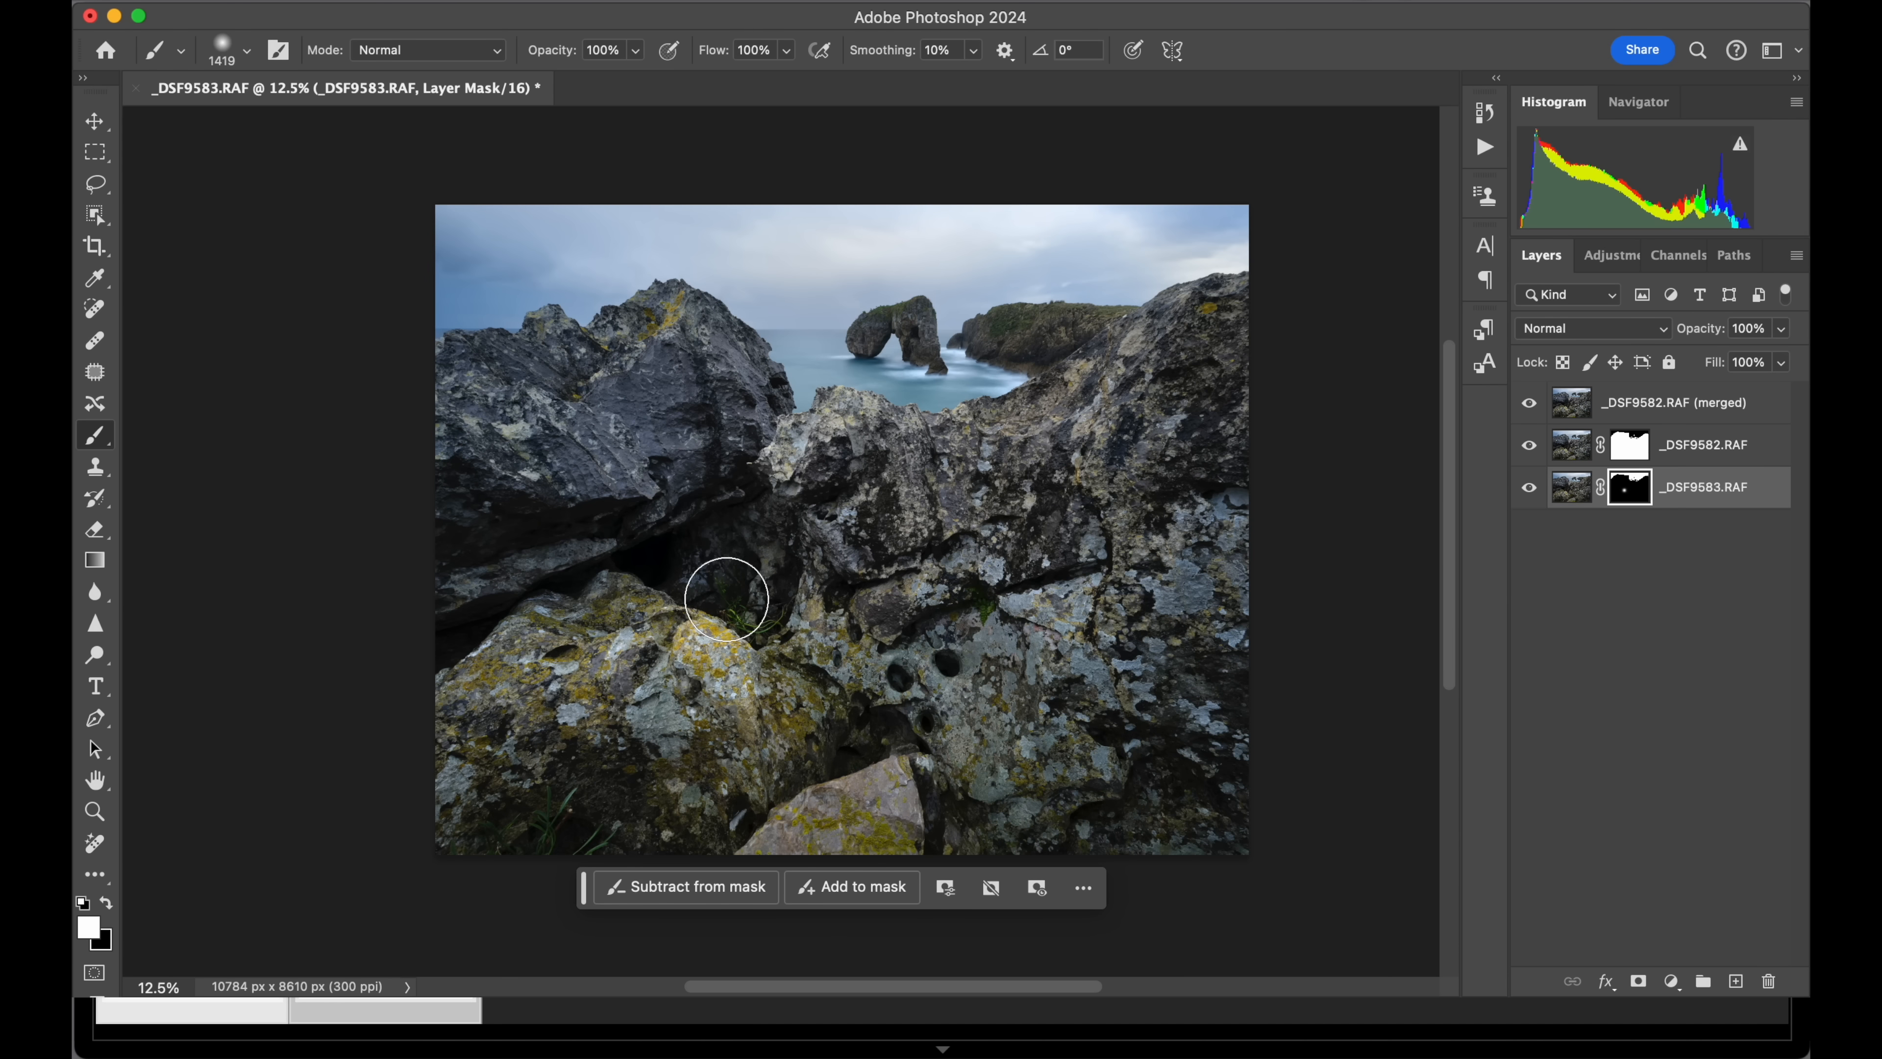
pyautogui.press('z')
pyautogui.click(726, 599)
pyautogui.click(727, 599)
pyautogui.click(728, 598)
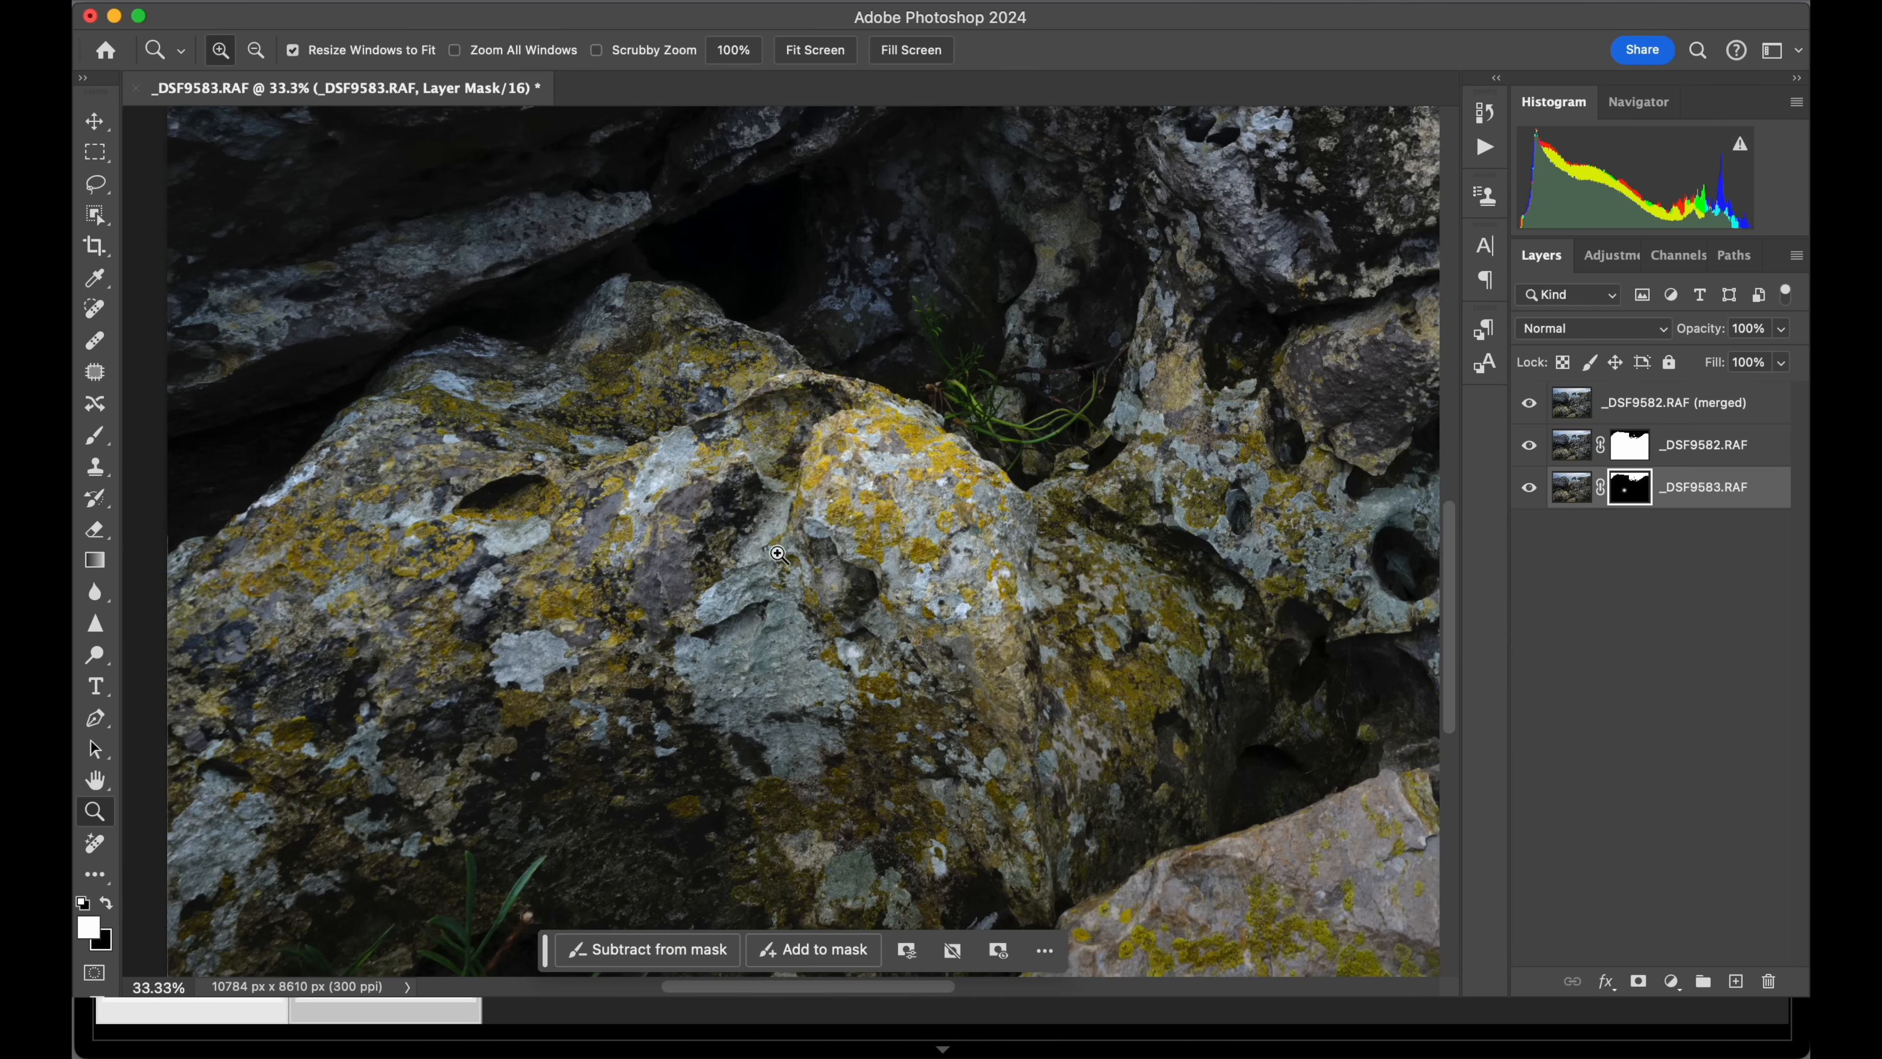
pyautogui.click(925, 435)
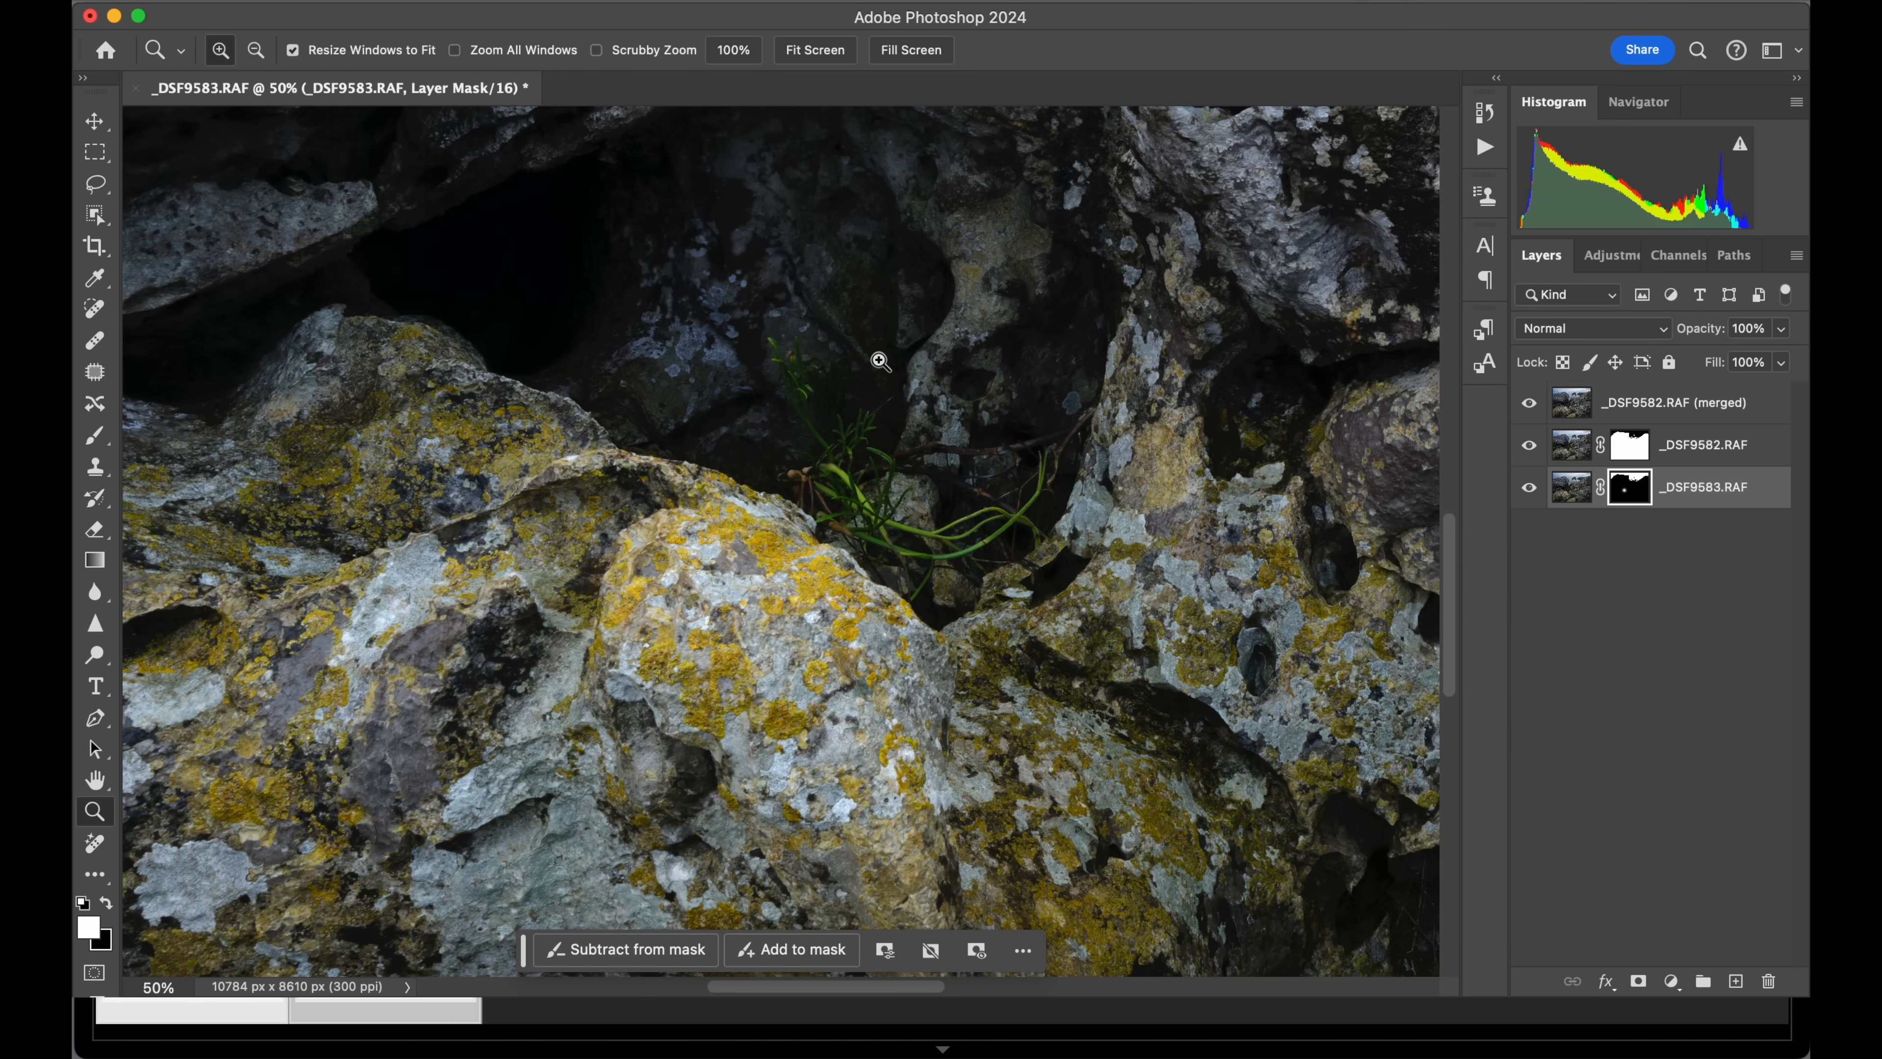
pyautogui.press('space')
pyautogui.moveTo(874, 334); pyautogui.dragTo(975, 876)
pyautogui.moveTo(878, 430); pyautogui.dragTo(754, 650)
pyautogui.moveTo(1245, 620); pyautogui.dragTo(692, 858)
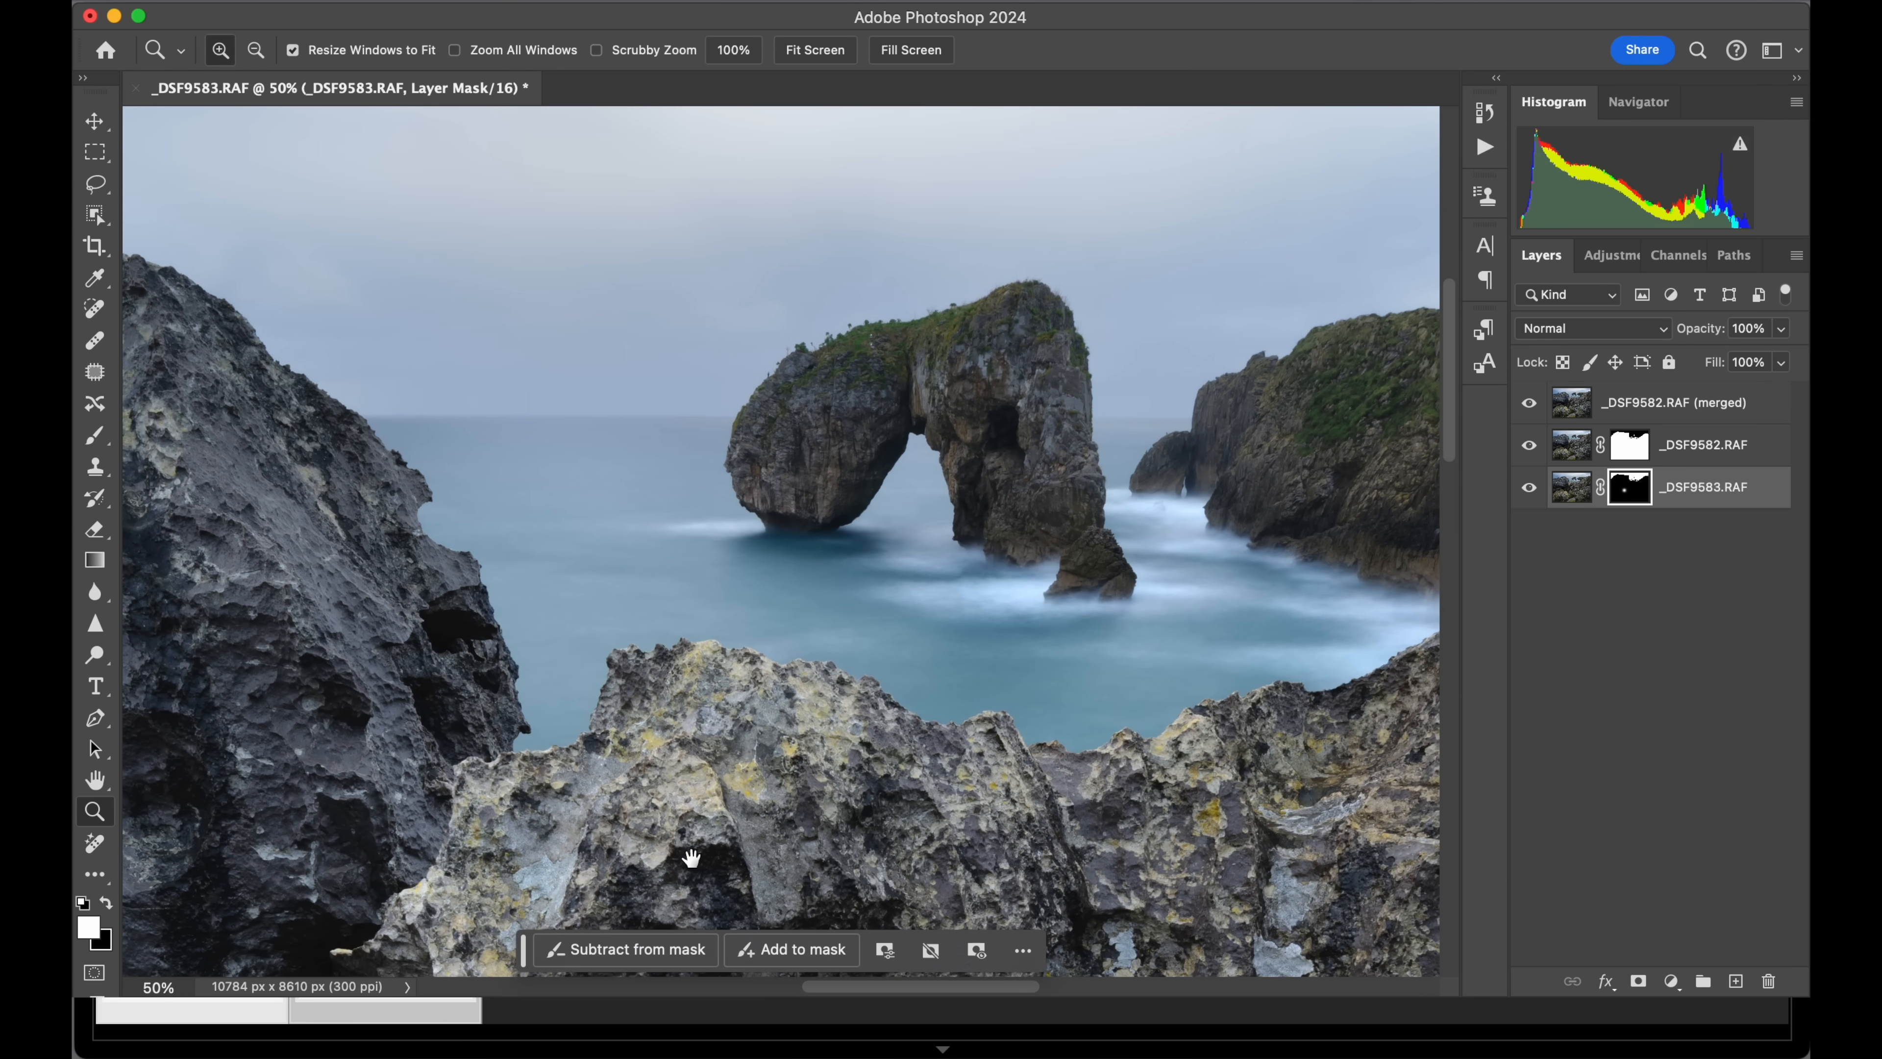
# Inspect the blended image at 100% from the sea arch across the headland and along the rock ridge to the photo's right edge.
pyautogui.click(919, 402)
pyautogui.click(921, 468)
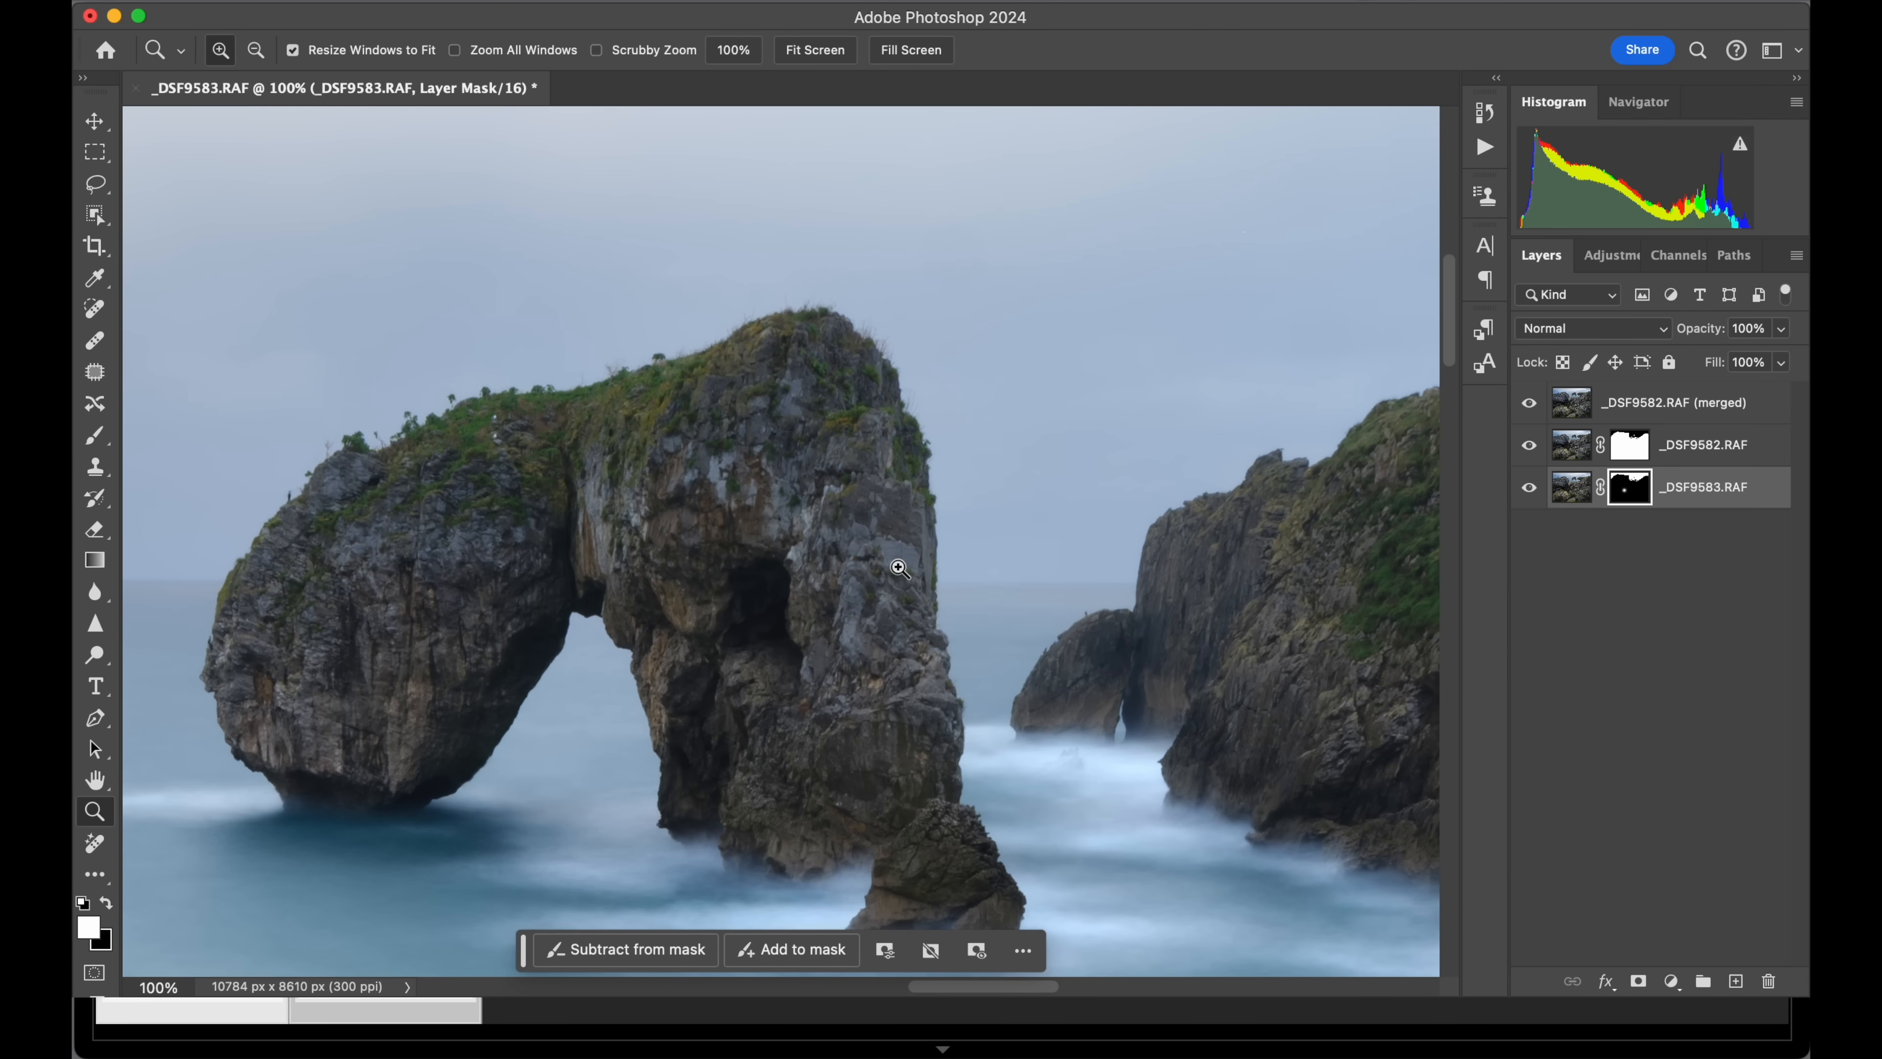
pyautogui.moveTo(1230, 555); pyautogui.dragTo(518, 519)
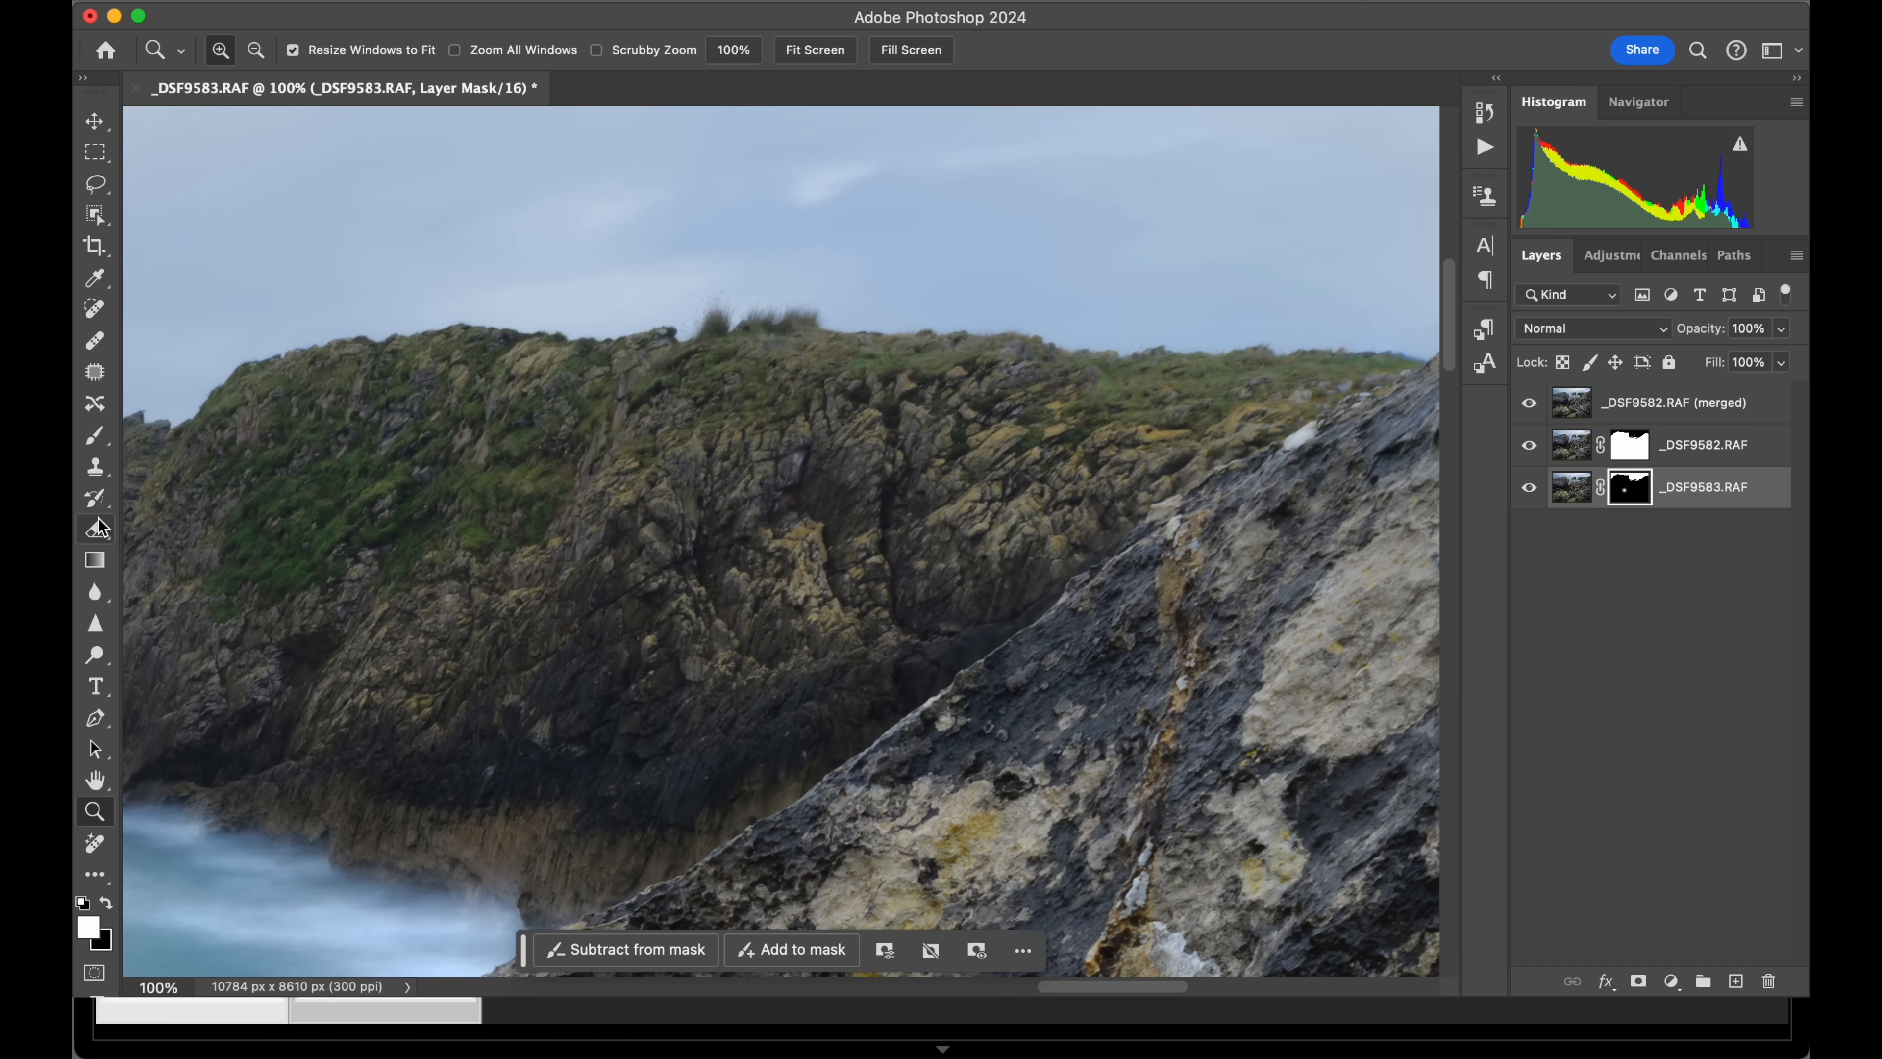
pyautogui.moveTo(880, 593); pyautogui.dragTo(525, 575)
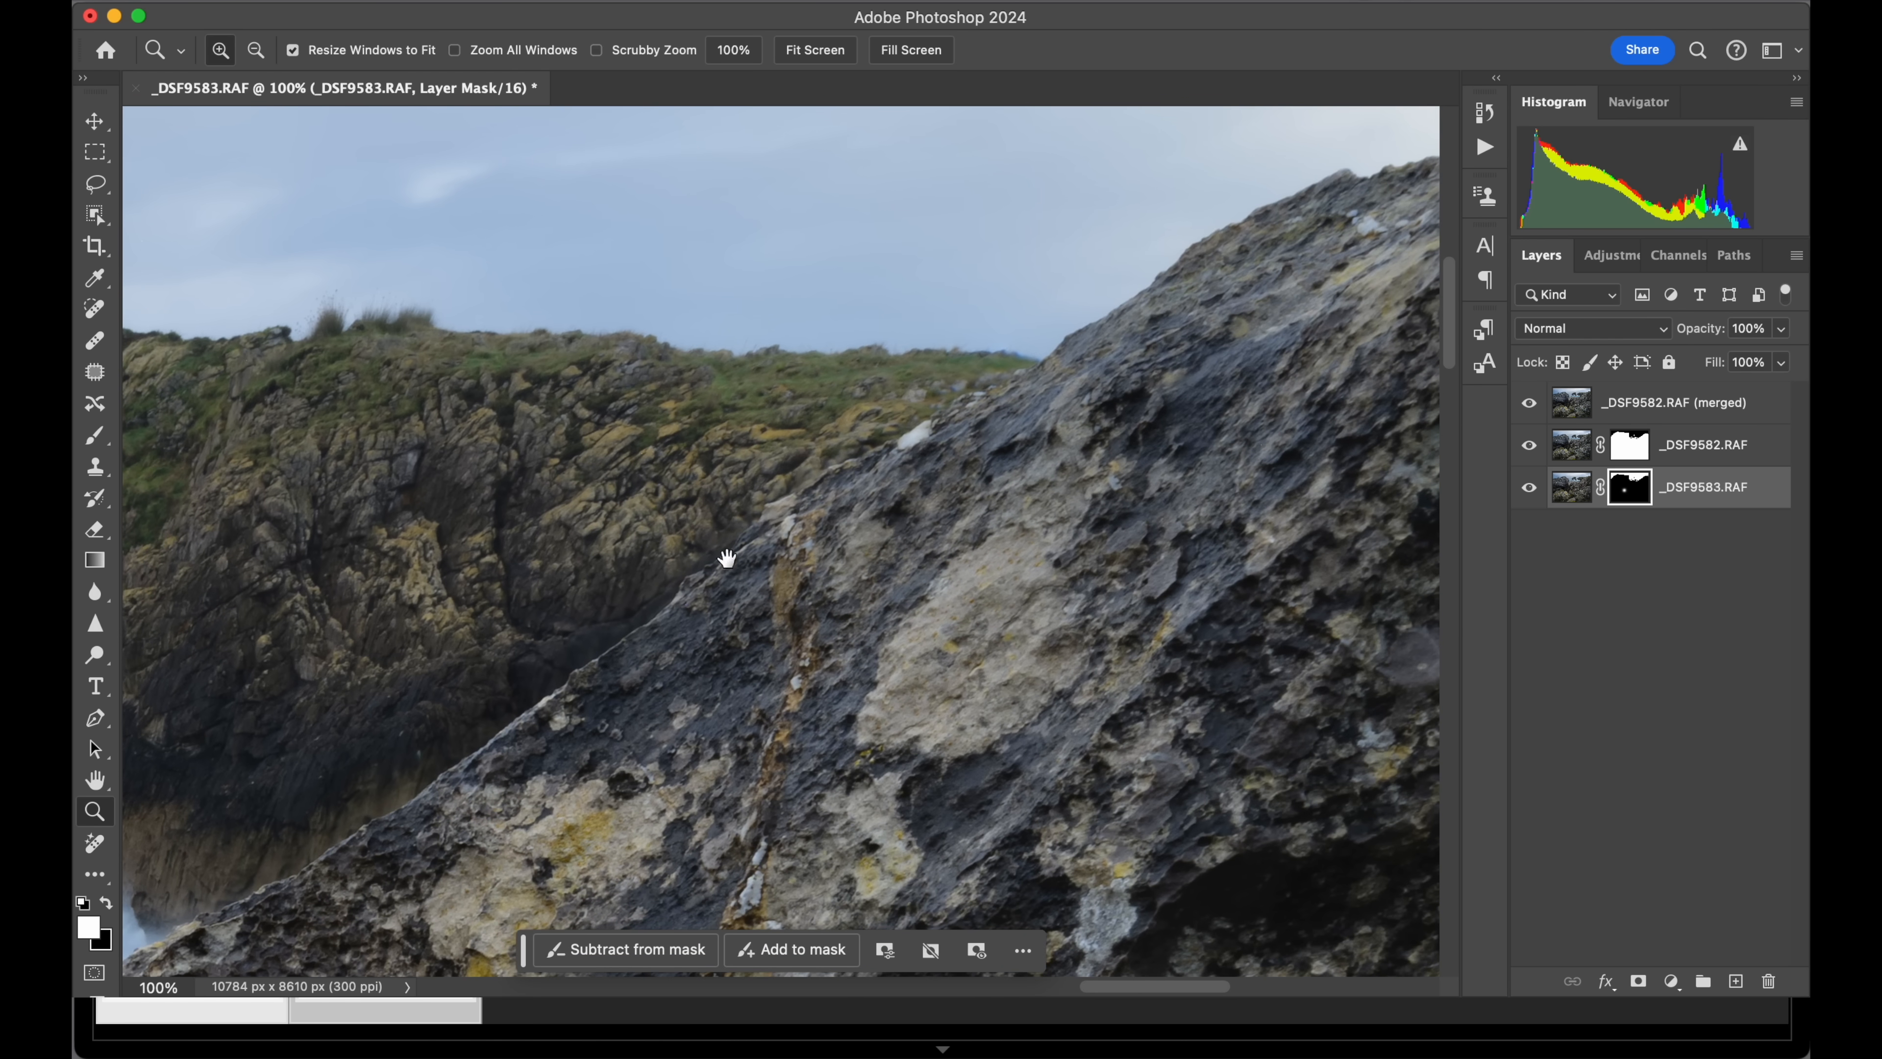
pyautogui.moveTo(970, 504); pyautogui.dragTo(812, 673)
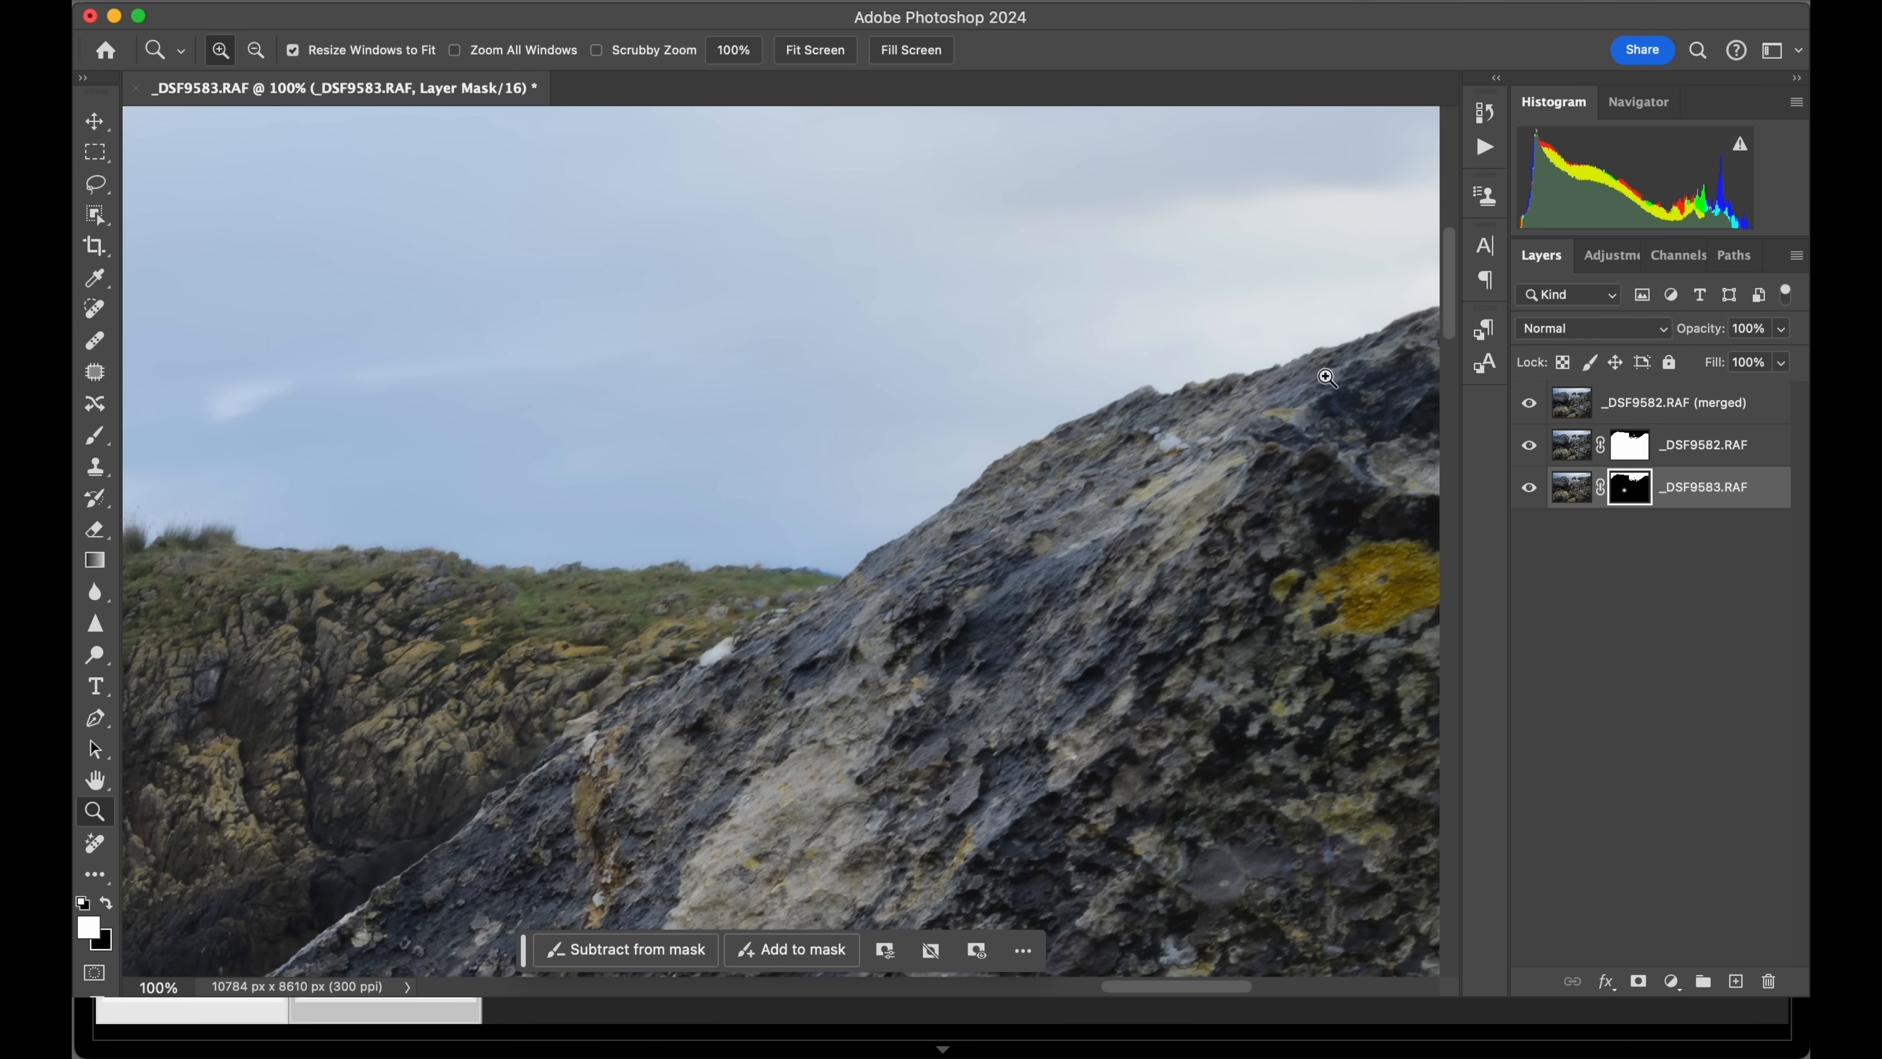
pyautogui.moveTo(1356, 397); pyautogui.dragTo(753, 504)
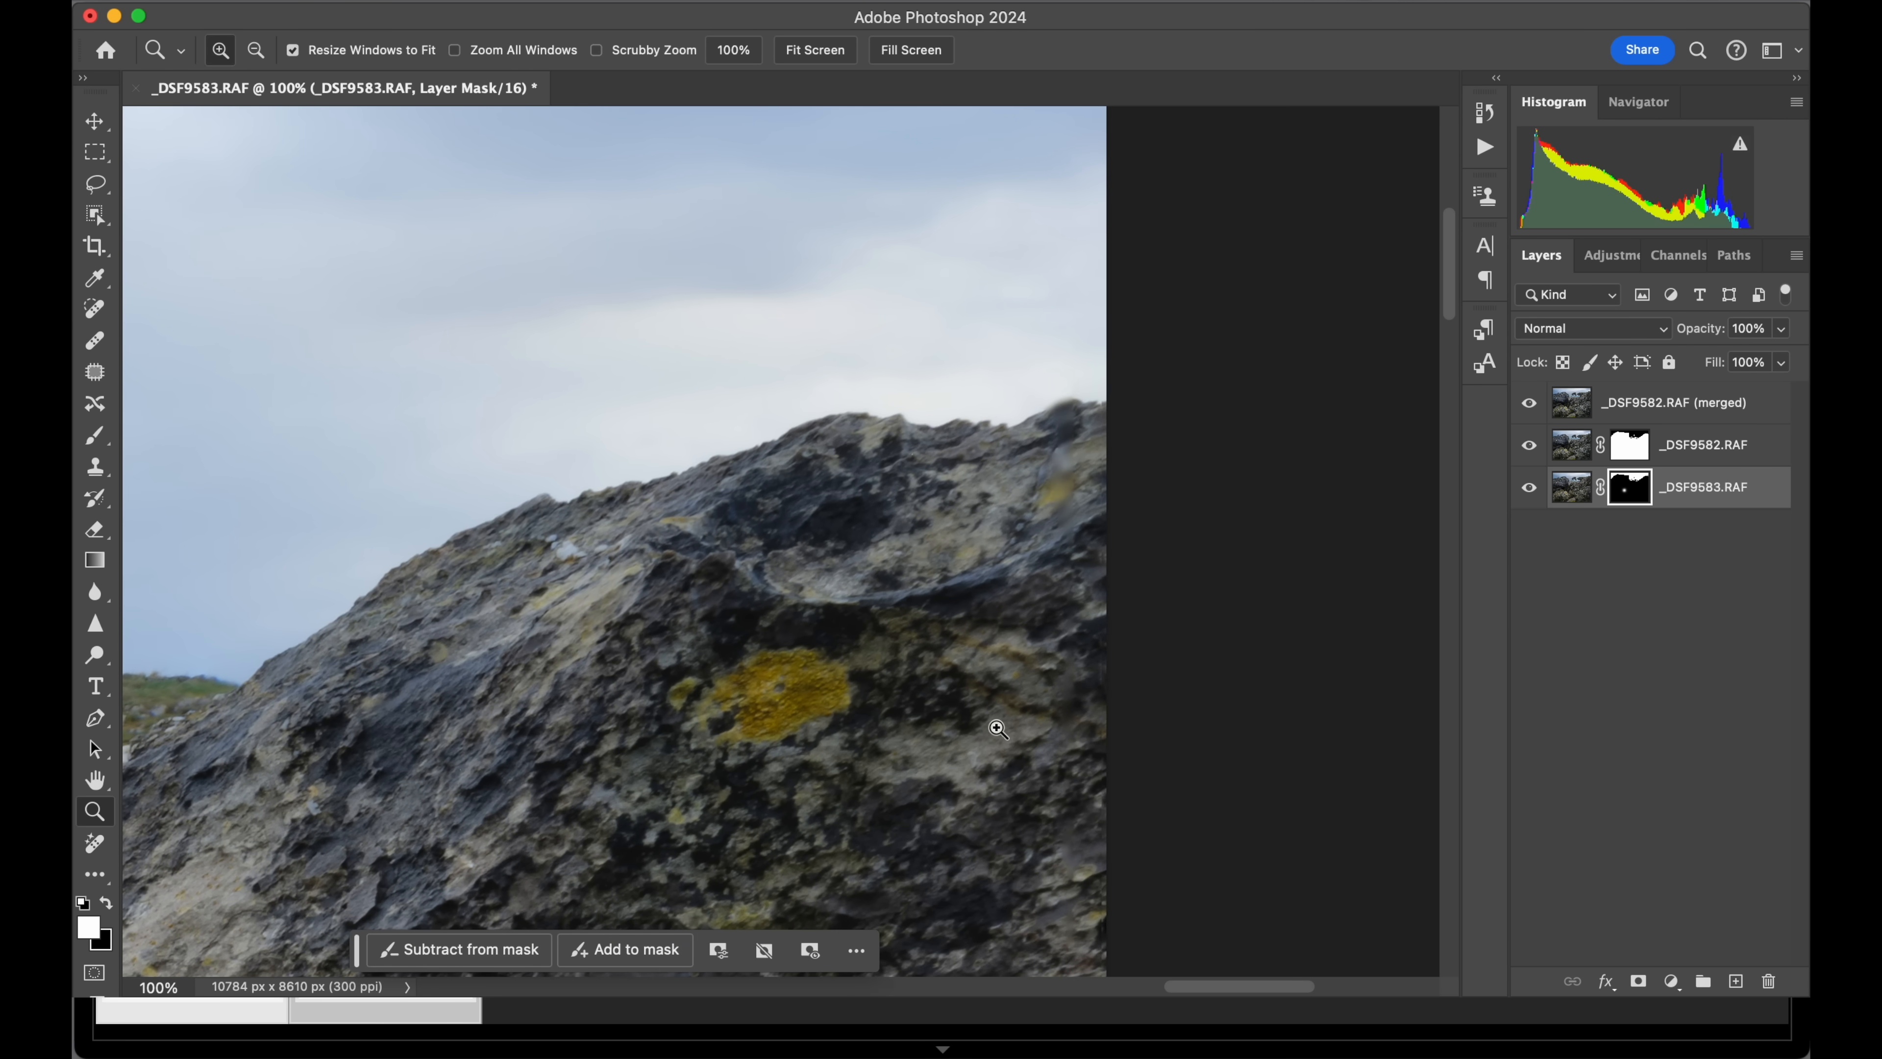
pyautogui.moveTo(967, 727); pyautogui.dragTo(969, 649)
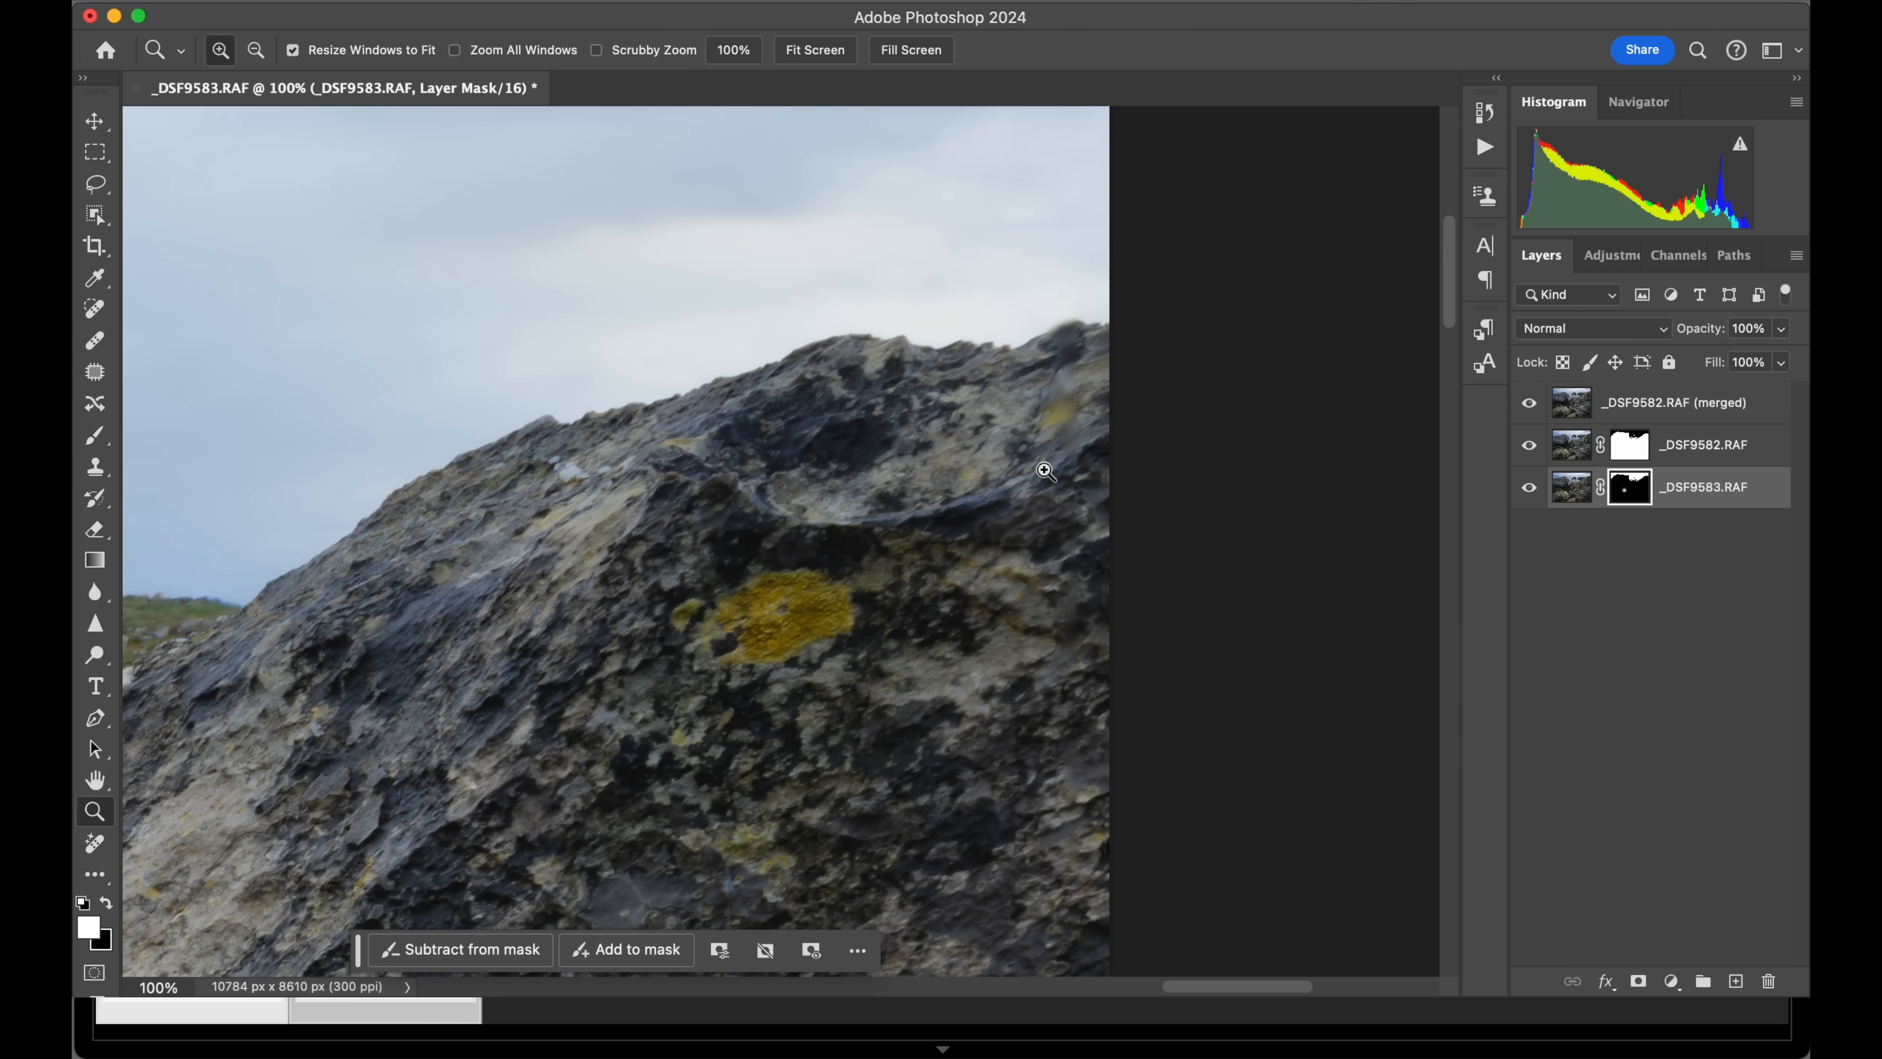
# Inspect the lichen-covered rocks at 100% down the photo's right edge and along its bottom edge for blending flaws.
pyautogui.moveTo(943, 454); pyautogui.dragTo(997, 141)
pyautogui.moveTo(1029, 630)
pyautogui.mouseDown()
pyautogui.moveTo(987, 534)
pyautogui.moveTo(963, 82)
pyautogui.mouseUp()
pyautogui.moveTo(941, 446); pyautogui.dragTo(950, 197)
pyautogui.moveTo(946, 458); pyautogui.dragTo(944, 180)
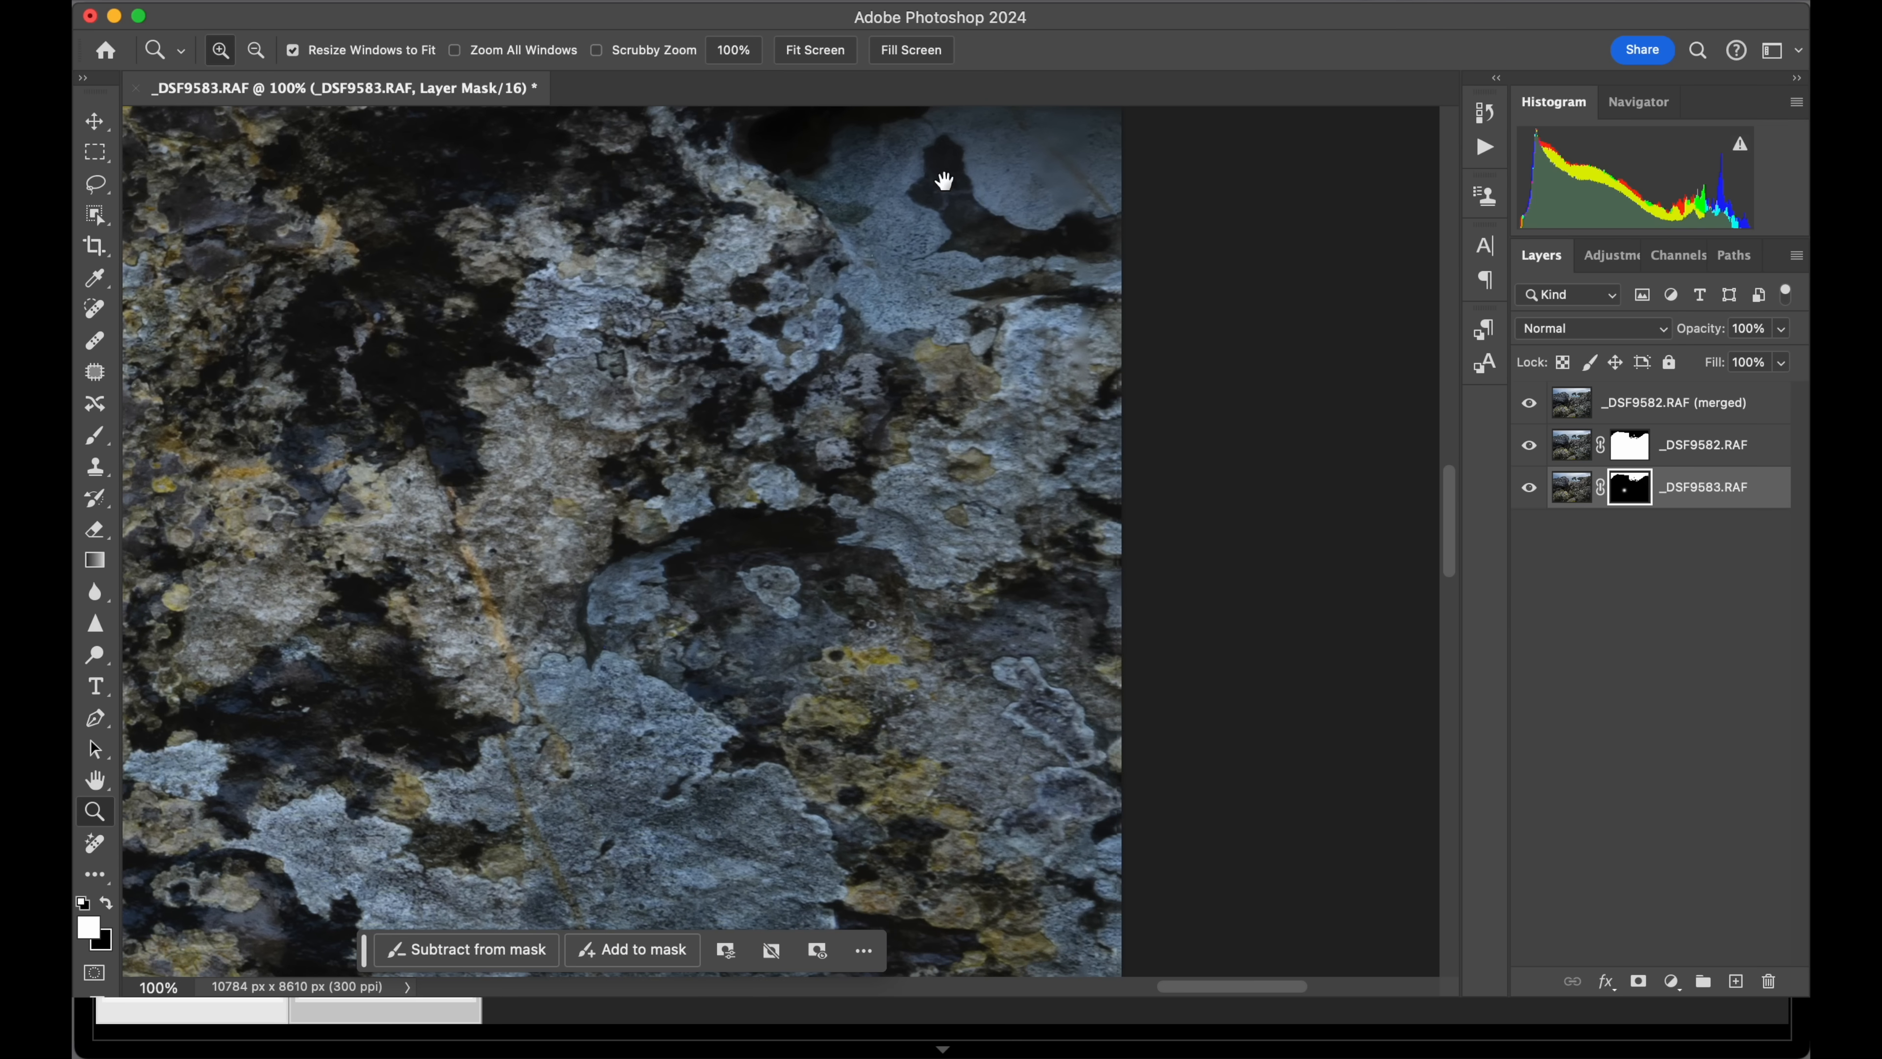
pyautogui.moveTo(924, 706); pyautogui.dragTo(911, 337)
pyautogui.moveTo(895, 686)
pyautogui.mouseDown()
pyautogui.moveTo(954, 540)
pyautogui.moveTo(975, 335)
pyautogui.mouseUp()
pyautogui.moveTo(954, 582); pyautogui.dragTo(938, 315)
pyautogui.moveTo(1015, 752)
pyautogui.mouseDown()
pyautogui.moveTo(1054, 352)
pyautogui.moveTo(1109, 362)
pyautogui.mouseUp()
pyautogui.moveTo(1101, 748); pyautogui.dragTo(1089, 420)
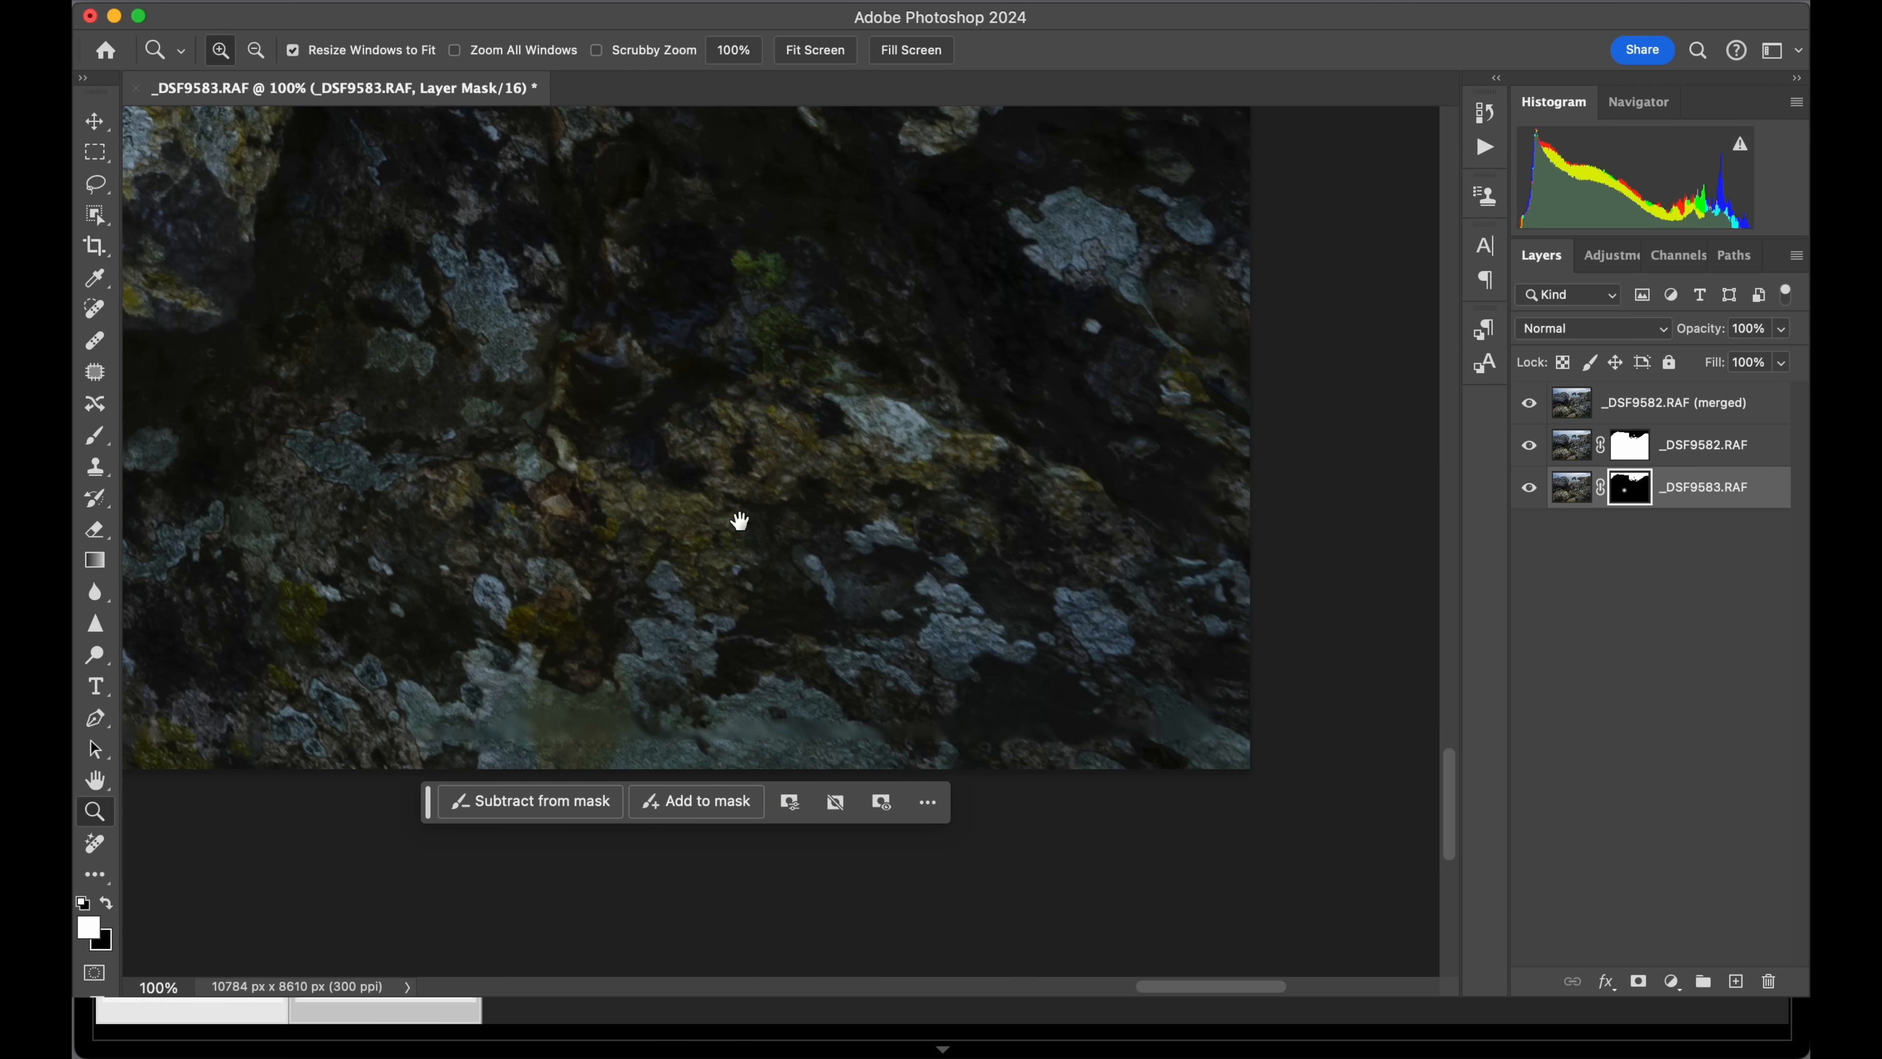
pyautogui.moveTo(664, 500); pyautogui.dragTo(912, 525)
pyautogui.moveTo(610, 538); pyautogui.dragTo(989, 569)
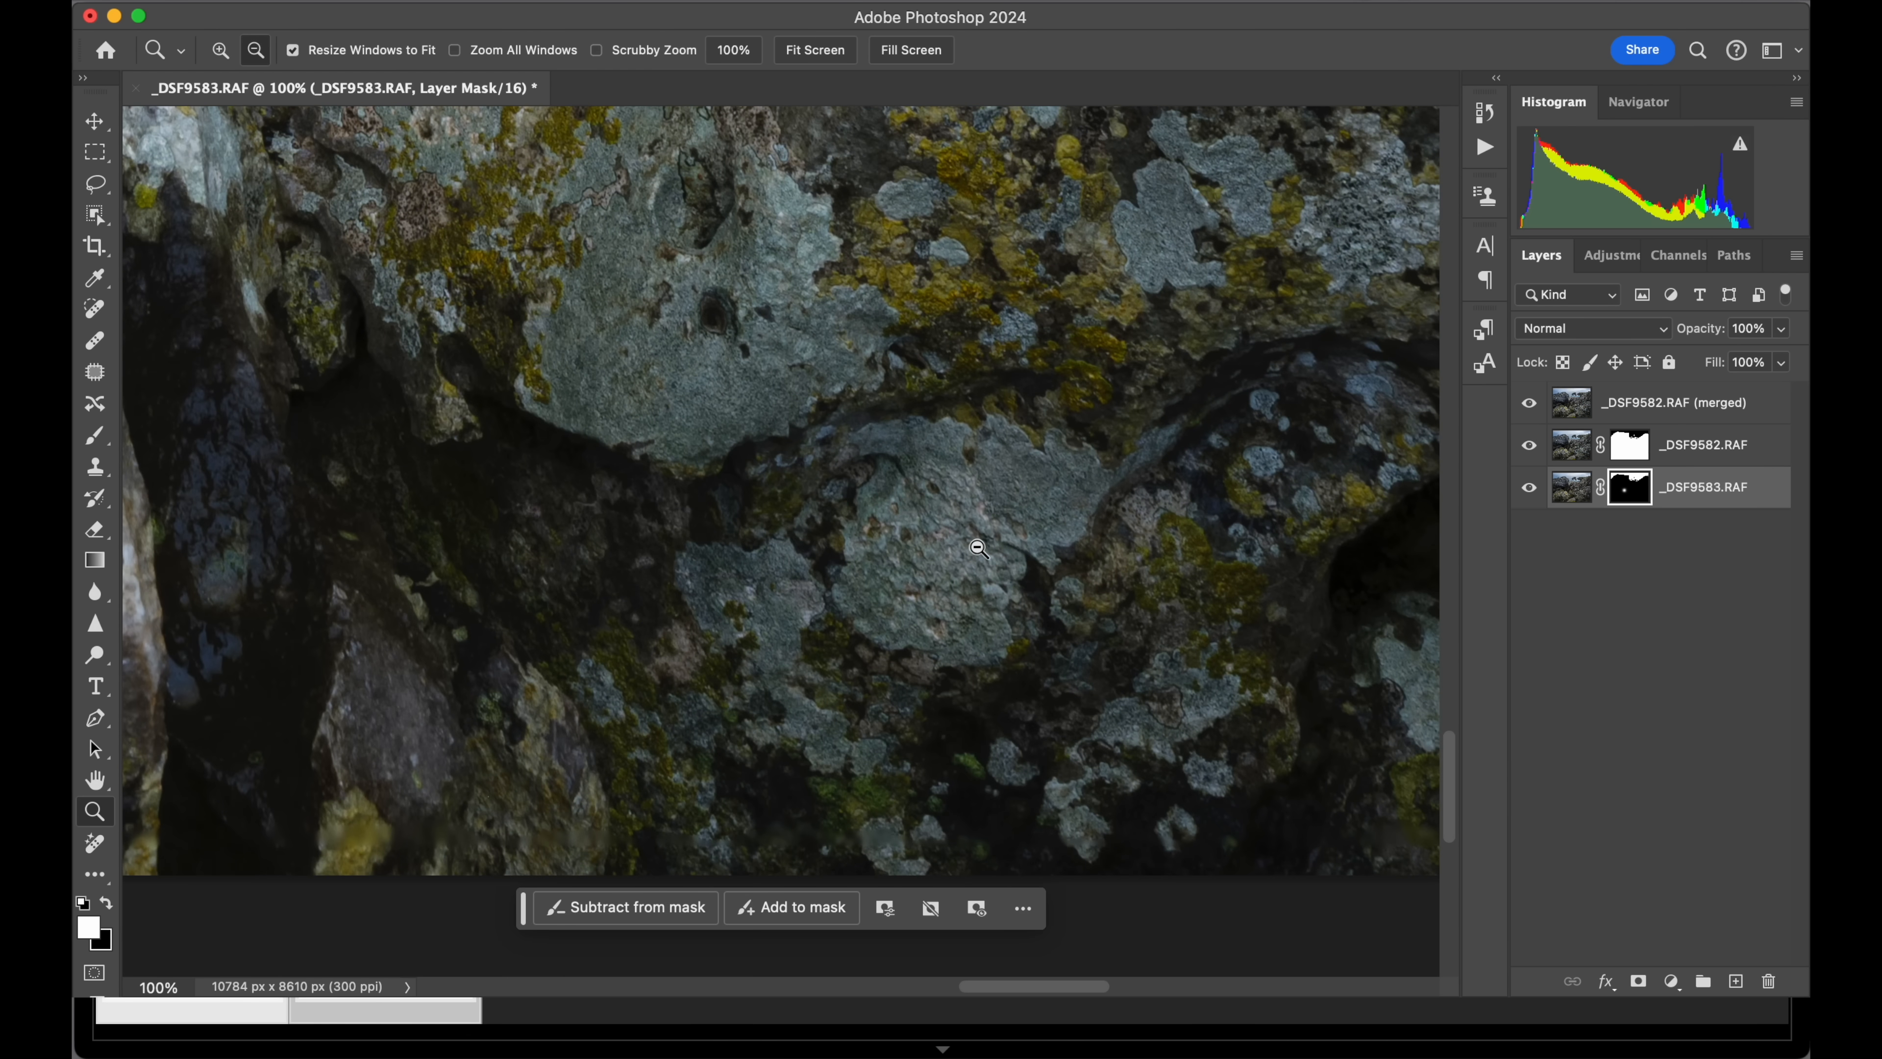
# Zoom out to 12.5% to examine the whole blended composition from the foreground rocks to the sky.
pyautogui.keyDown('alt'); pyautogui.click(981, 553); pyautogui.keyUp('alt')
pyautogui.keyDown('alt'); pyautogui.click(979, 548); pyautogui.keyUp('alt')
pyautogui.keyDown('alt'); pyautogui.click(979, 549); pyautogui.keyUp('alt')
pyautogui.keyDown('alt'); pyautogui.click(977, 547); pyautogui.keyUp('alt')
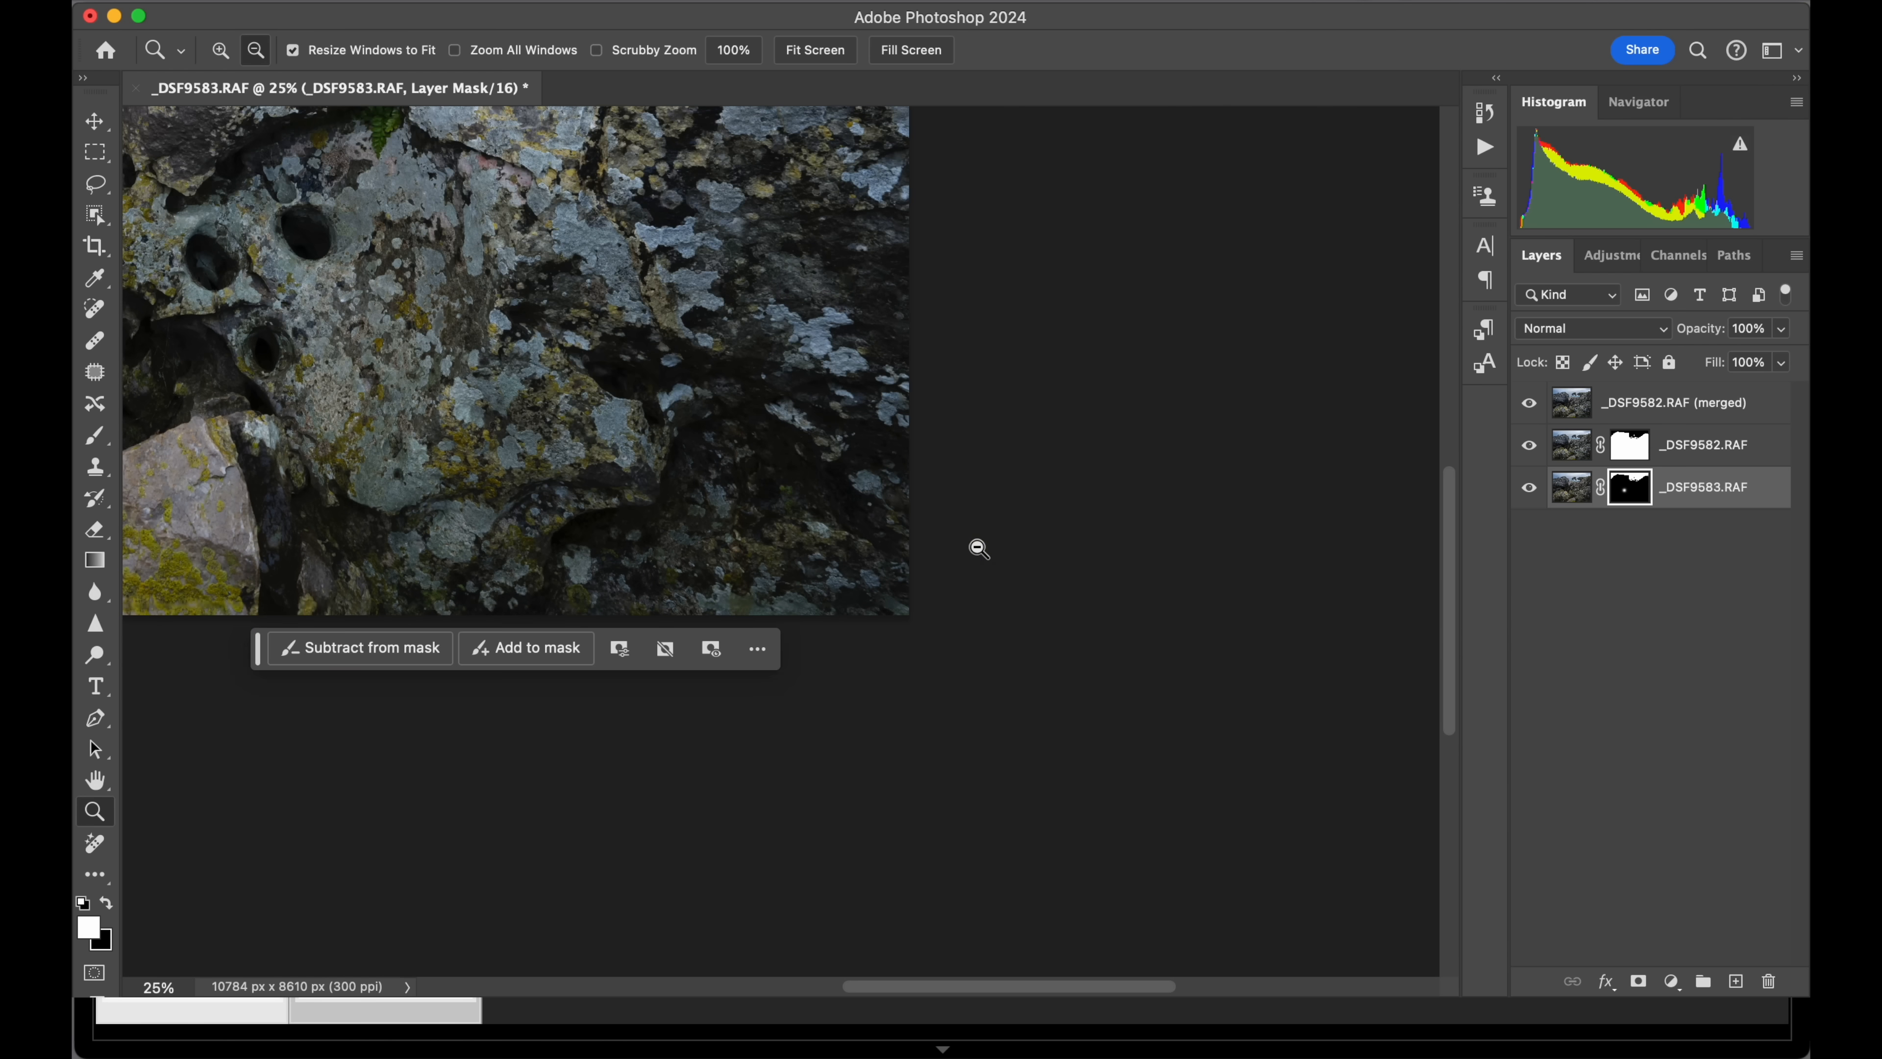
pyautogui.keyDown('alt'); pyautogui.click(798, 493); pyautogui.keyUp('alt')
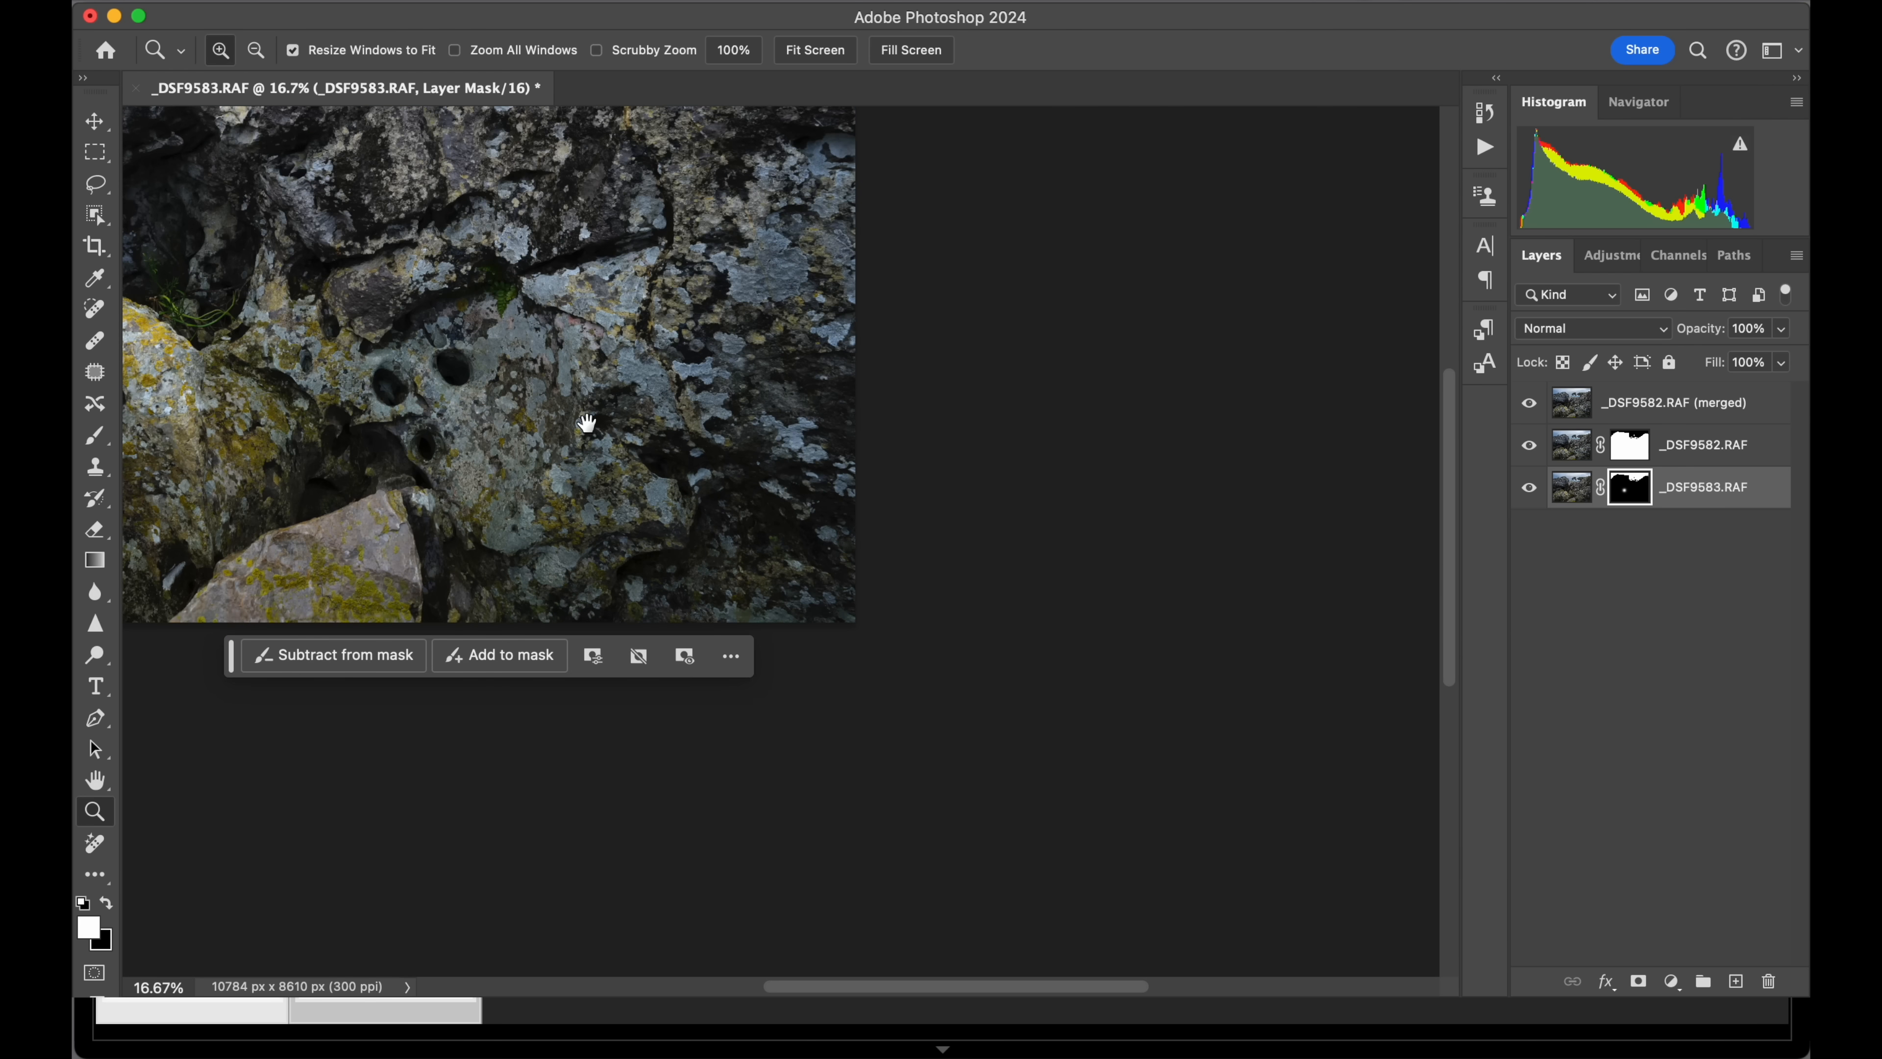
pyautogui.moveTo(587, 422); pyautogui.dragTo(1021, 747)
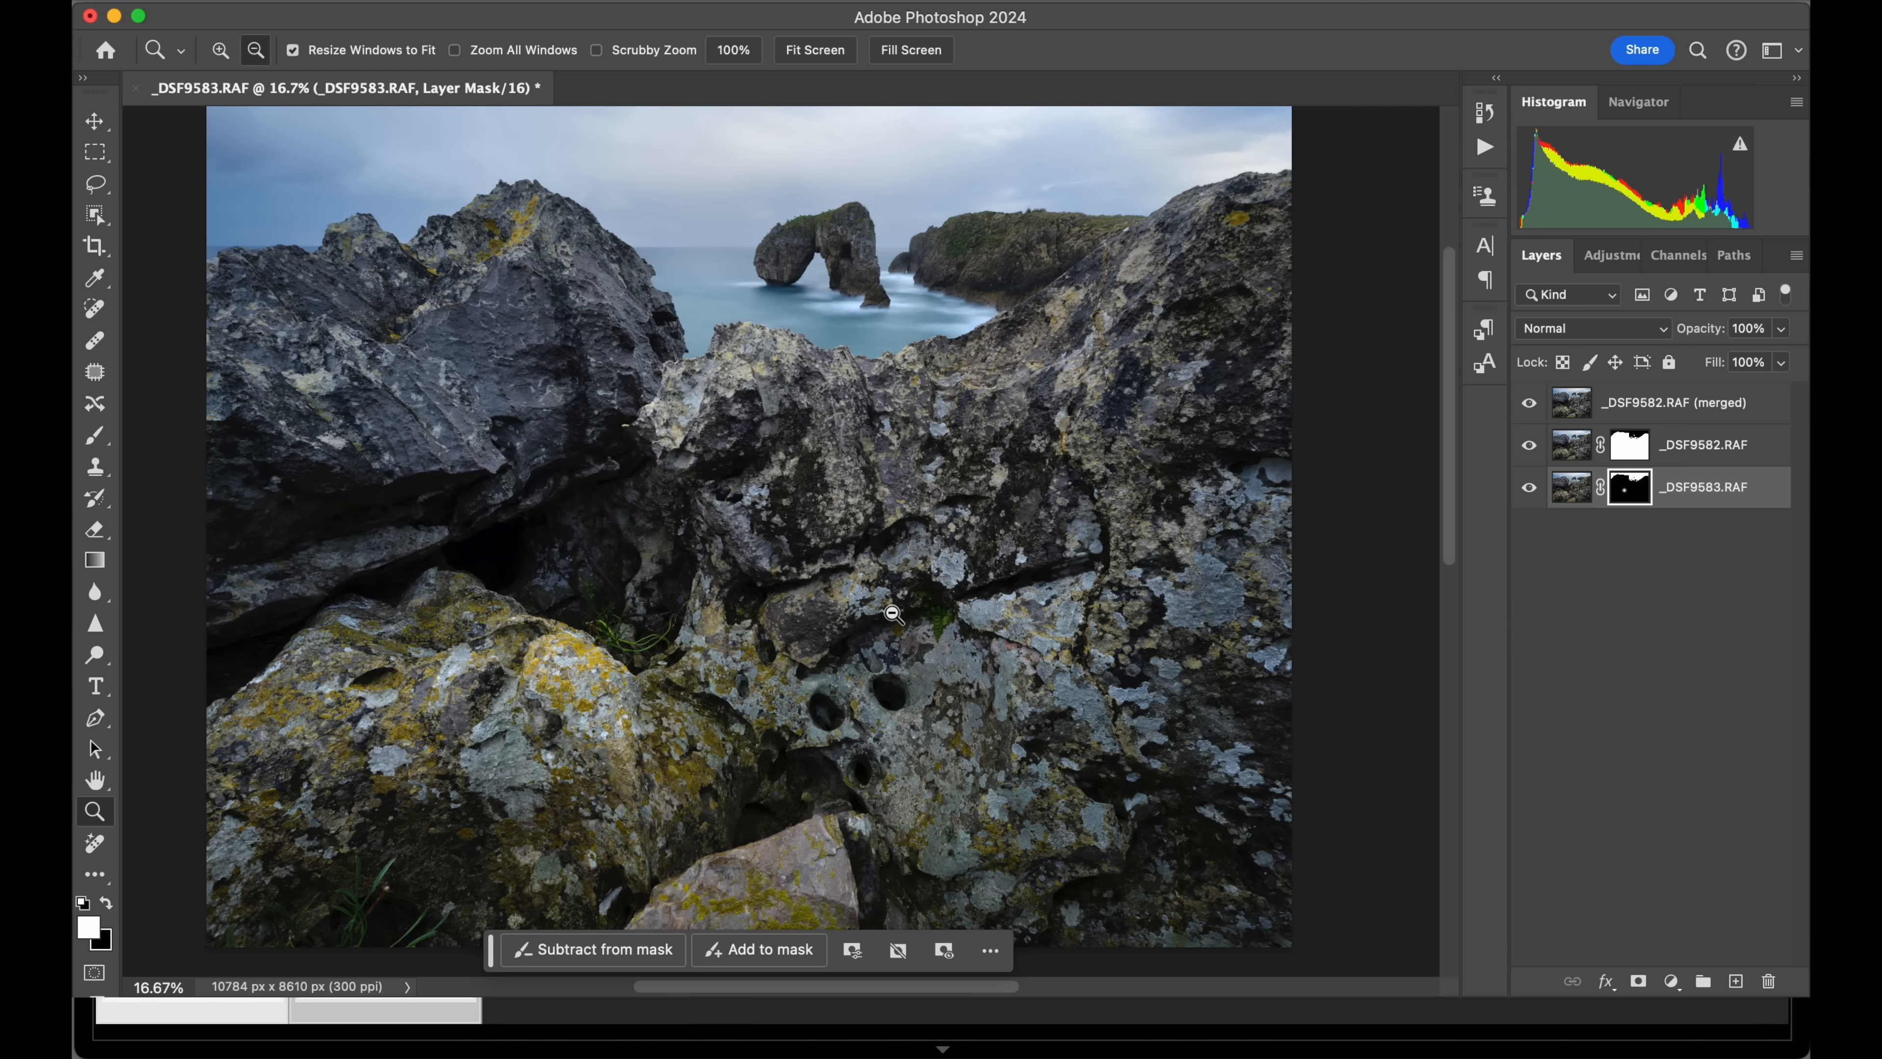
pyautogui.keyDown('alt'); pyautogui.click(756, 510); pyautogui.keyUp('alt')
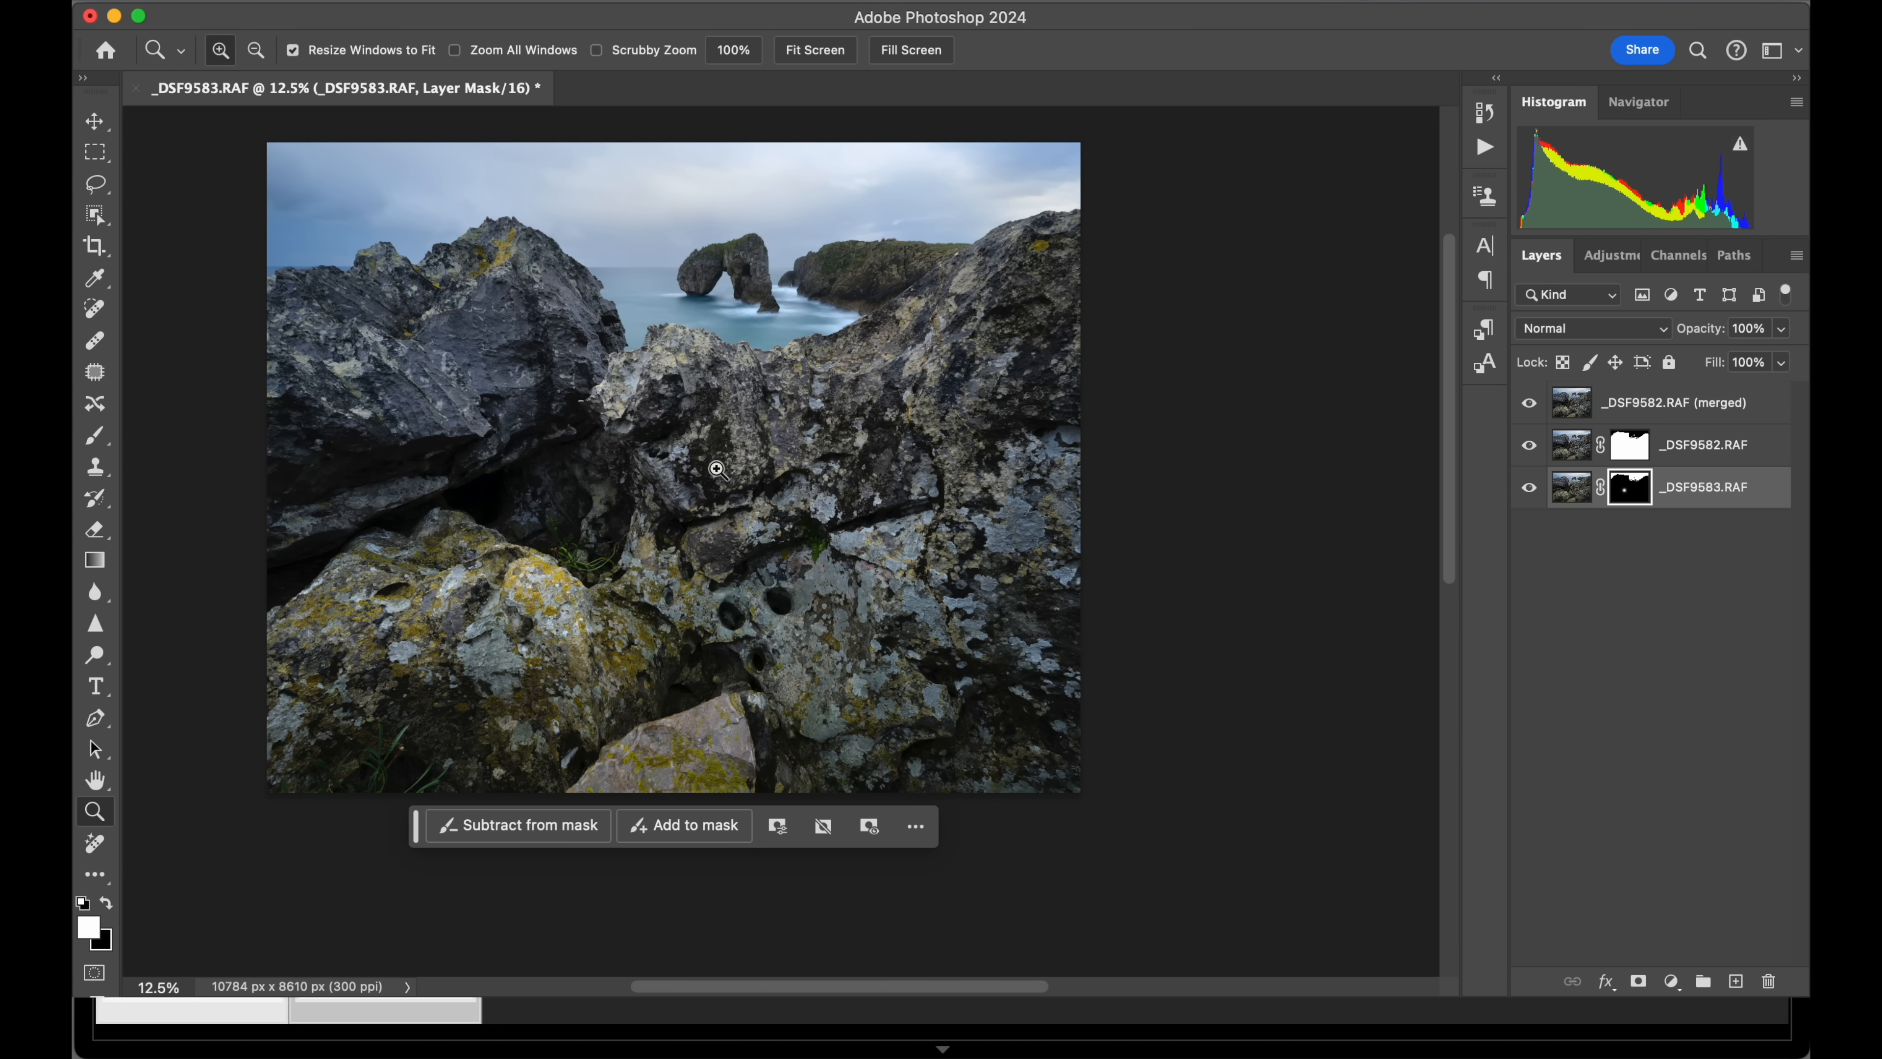
# Examine the dark rock on the photo's left side at about 200%, and review the full image at 8.33%.
pyautogui.moveTo(412, 336); pyautogui.dragTo(341, 341)
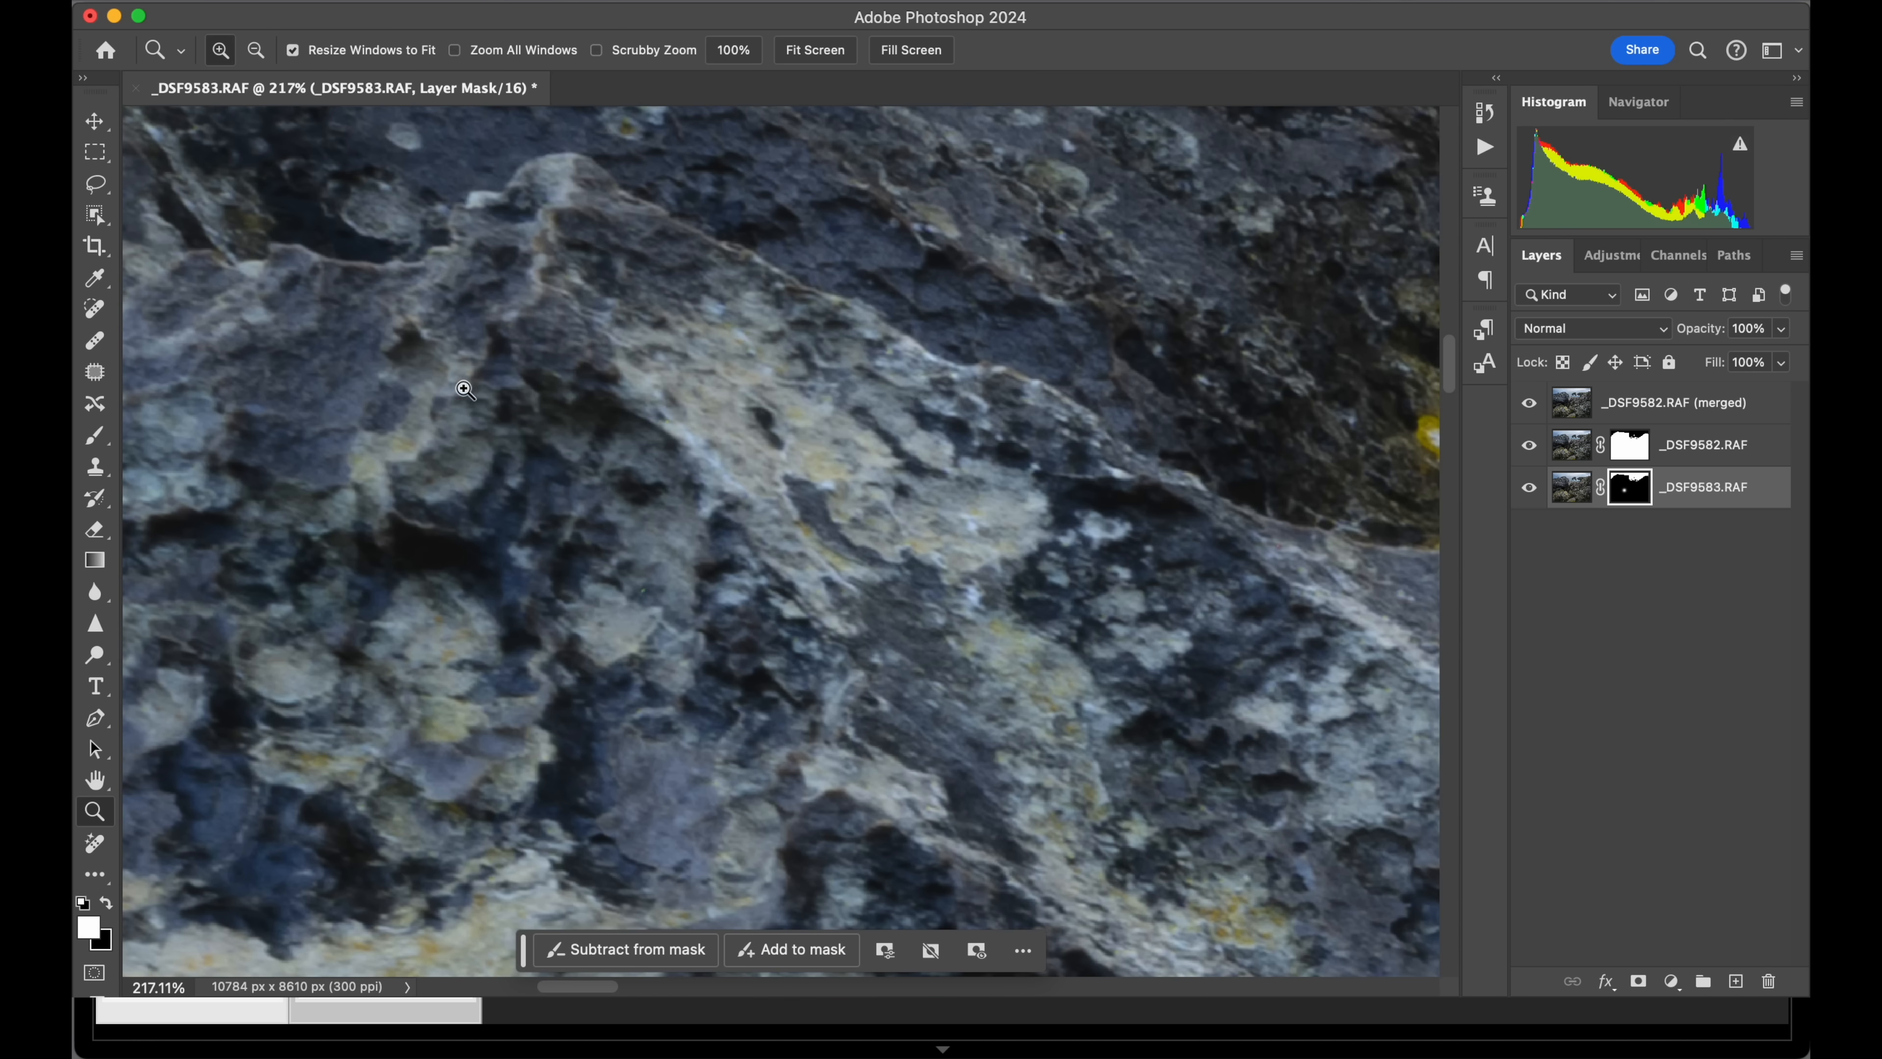
pyautogui.press('alt')
pyautogui.keyDown('alt'); pyautogui.click(762, 486); pyautogui.keyUp('alt')
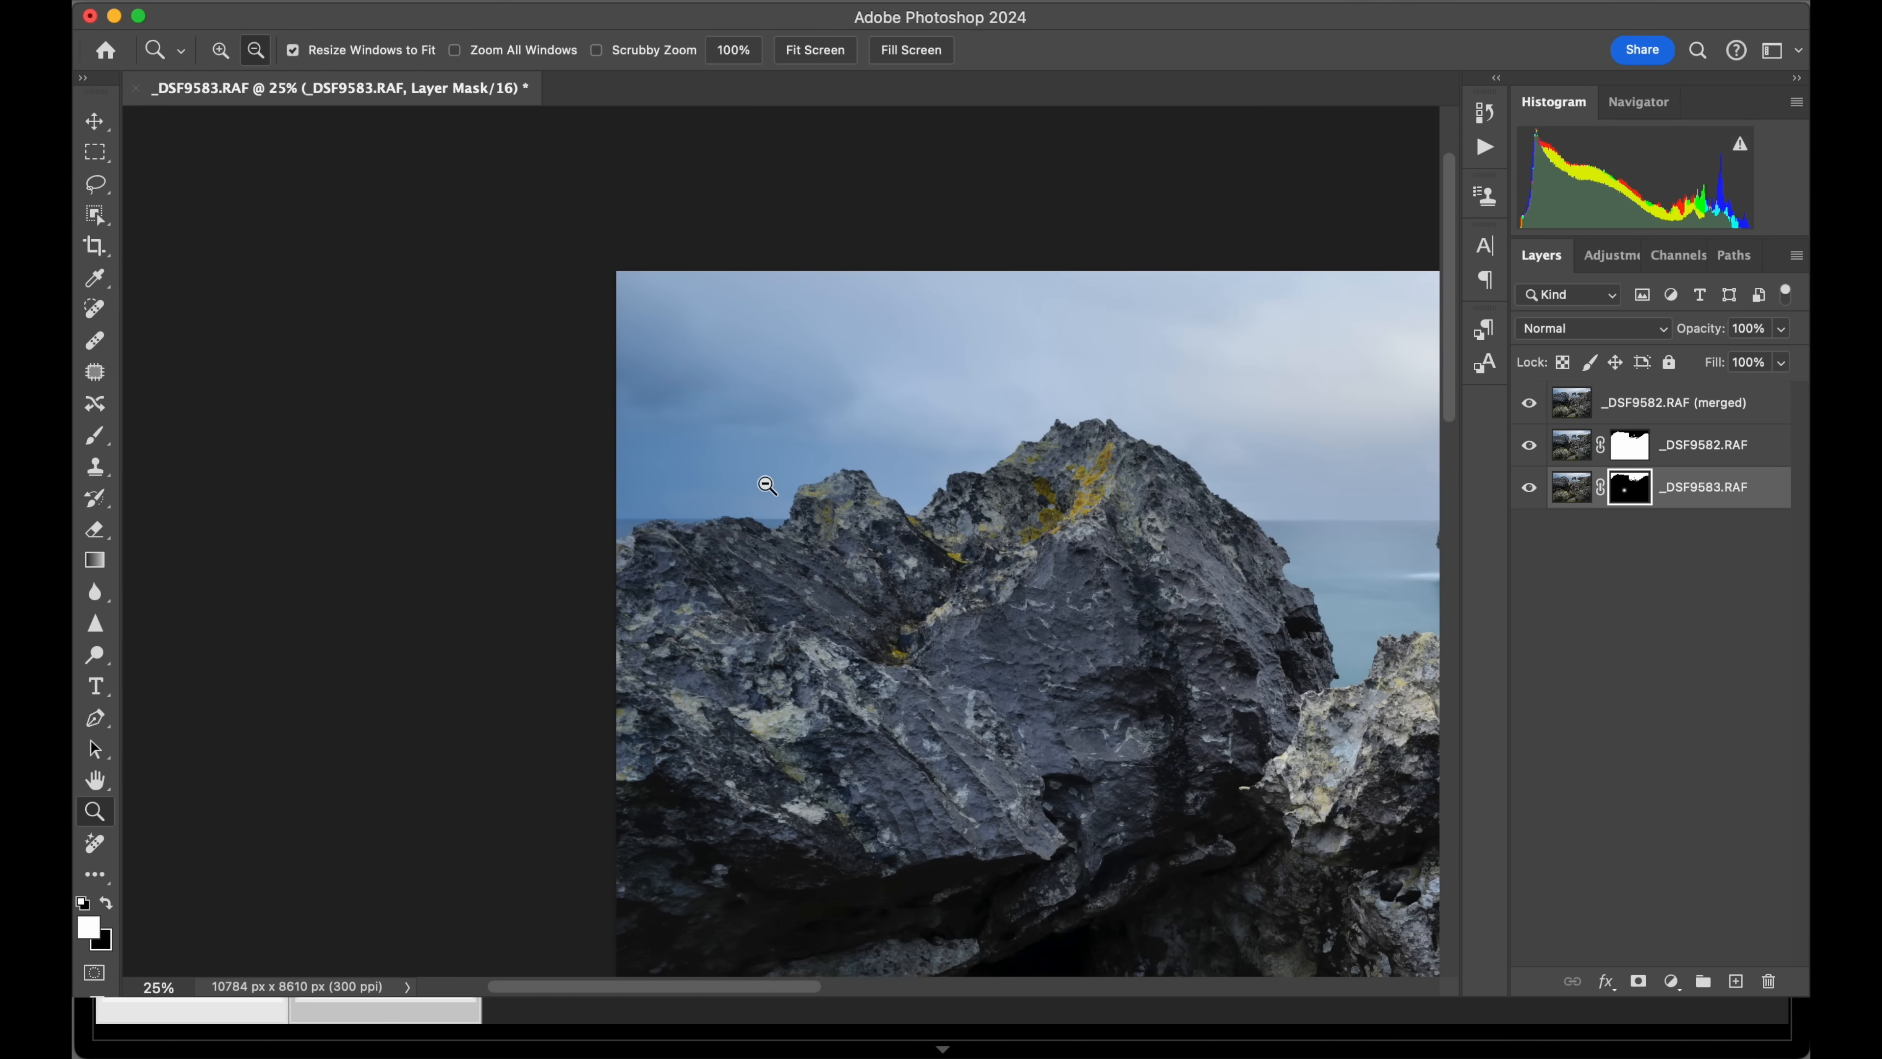
pyautogui.keyDown('alt'); pyautogui.click(767, 485); pyautogui.keyUp('alt')
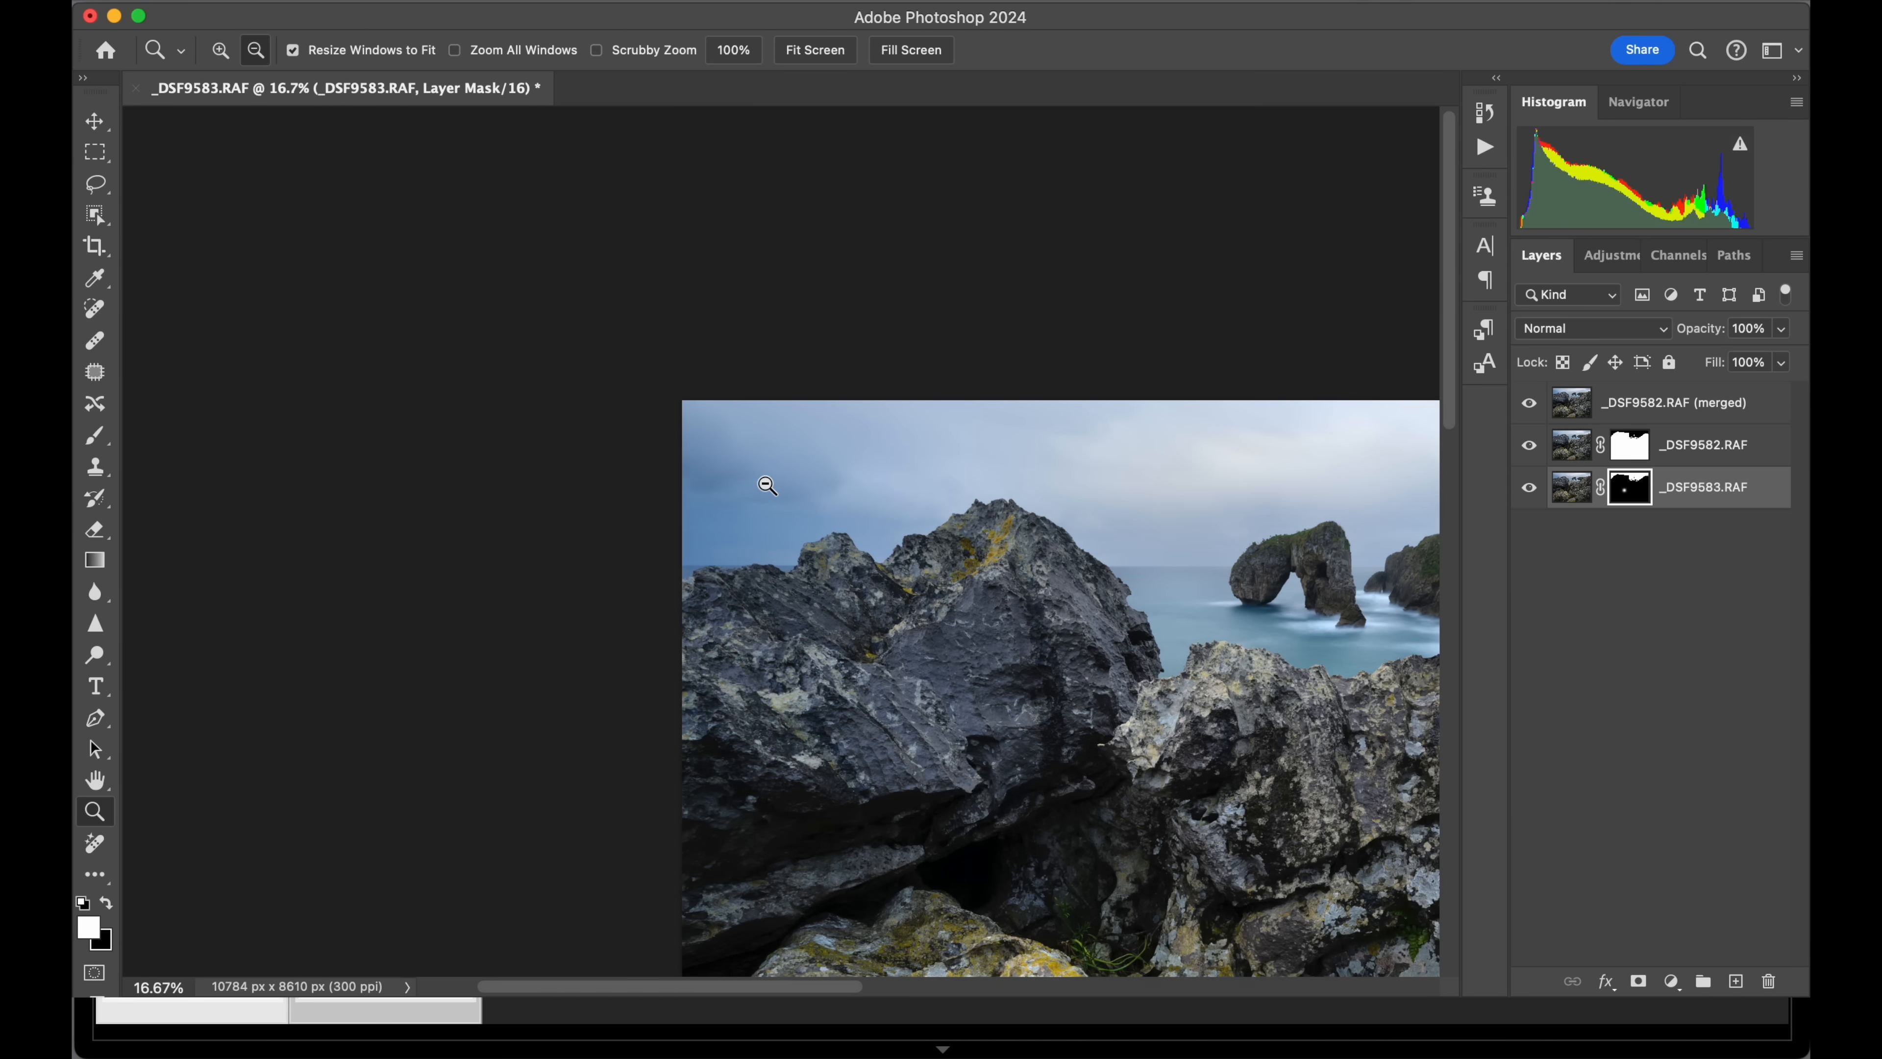
pyautogui.keyDown('alt'); pyautogui.click(821, 597); pyautogui.keyUp('alt')
pyautogui.keyDown('alt'); pyautogui.click(837, 615); pyautogui.keyUp('alt')
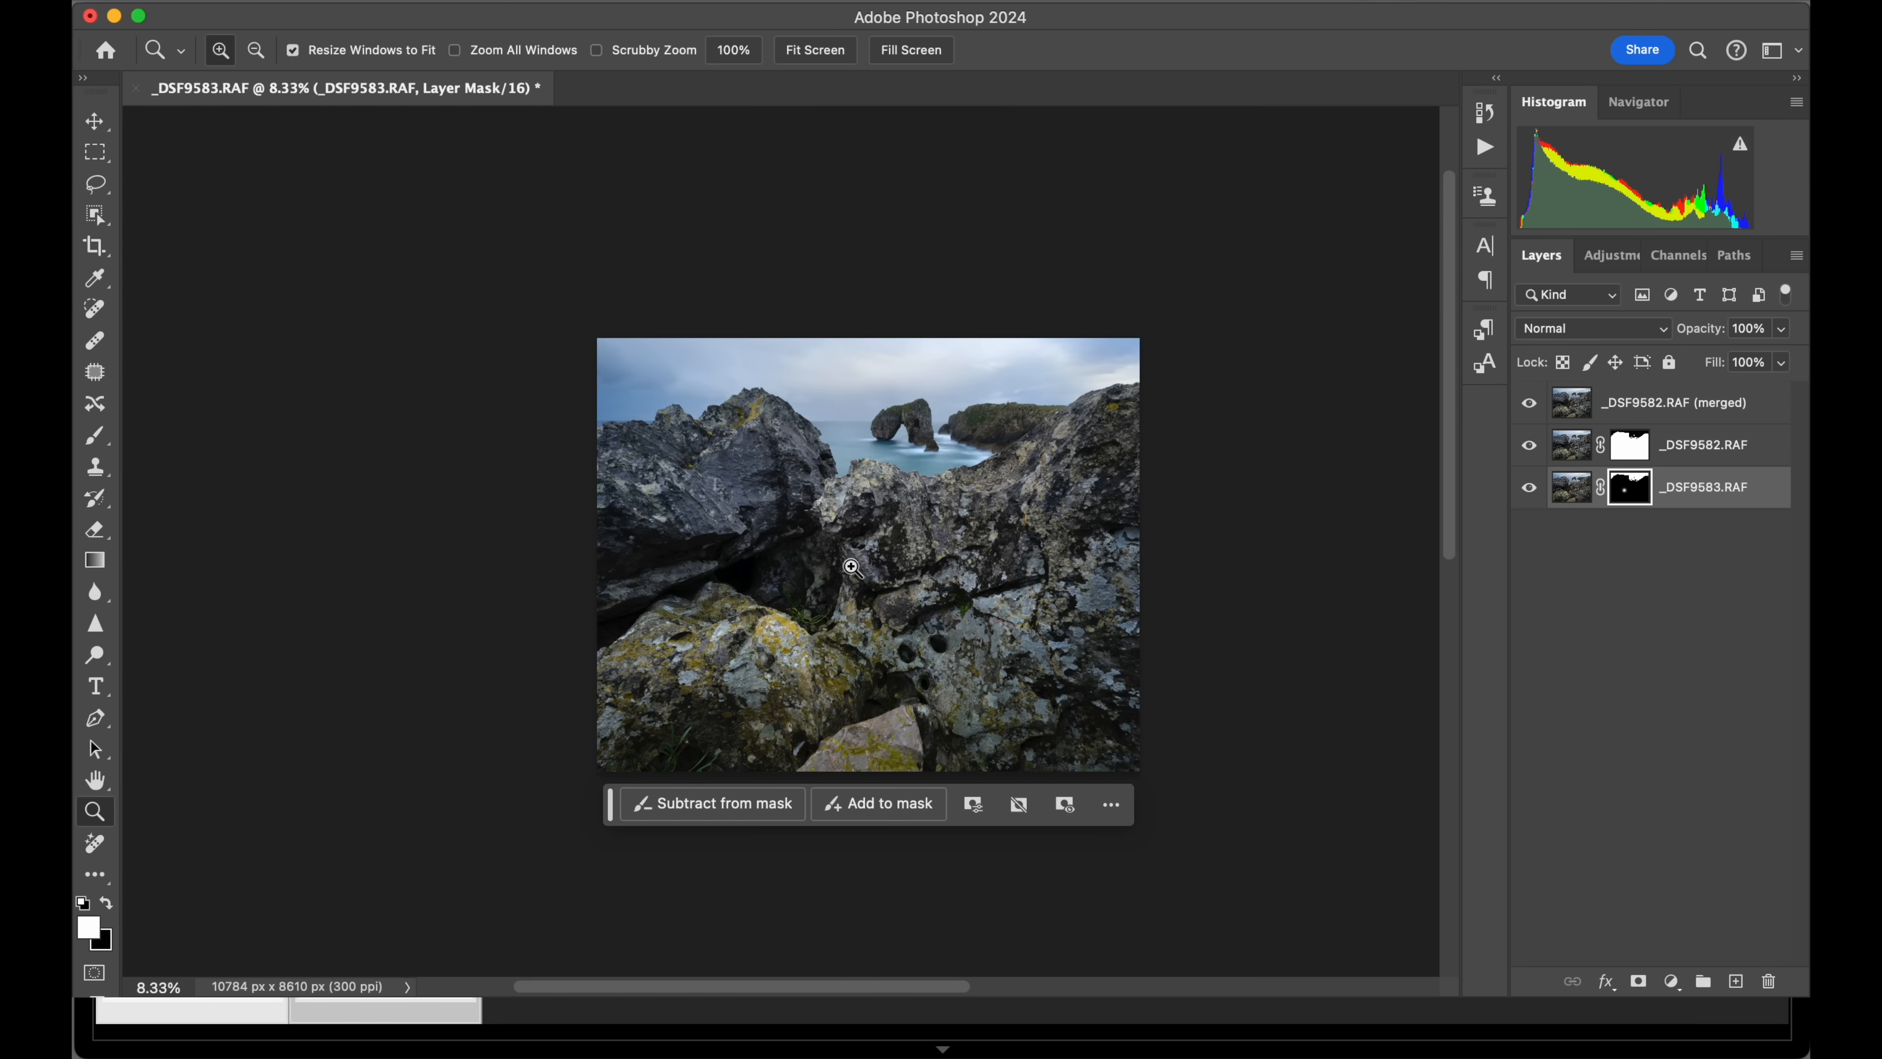
pyautogui.scroll(-1, 856, 569)
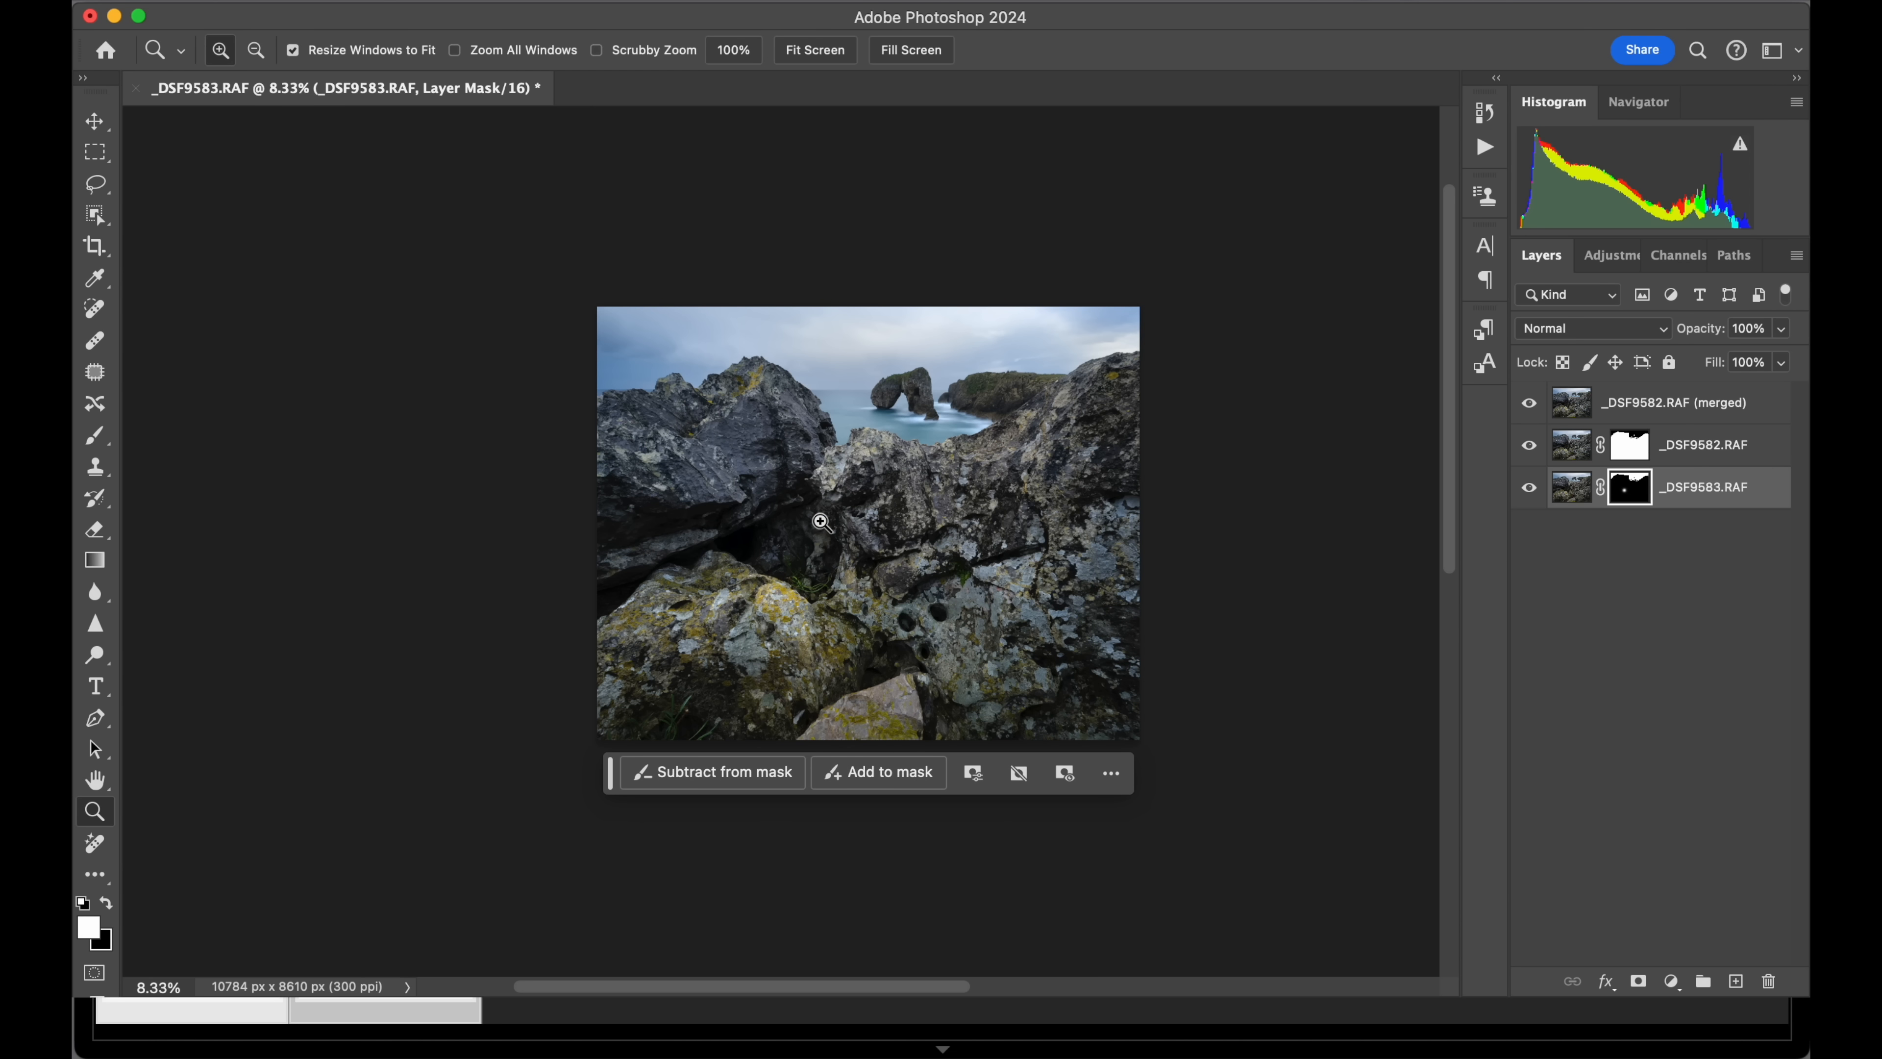